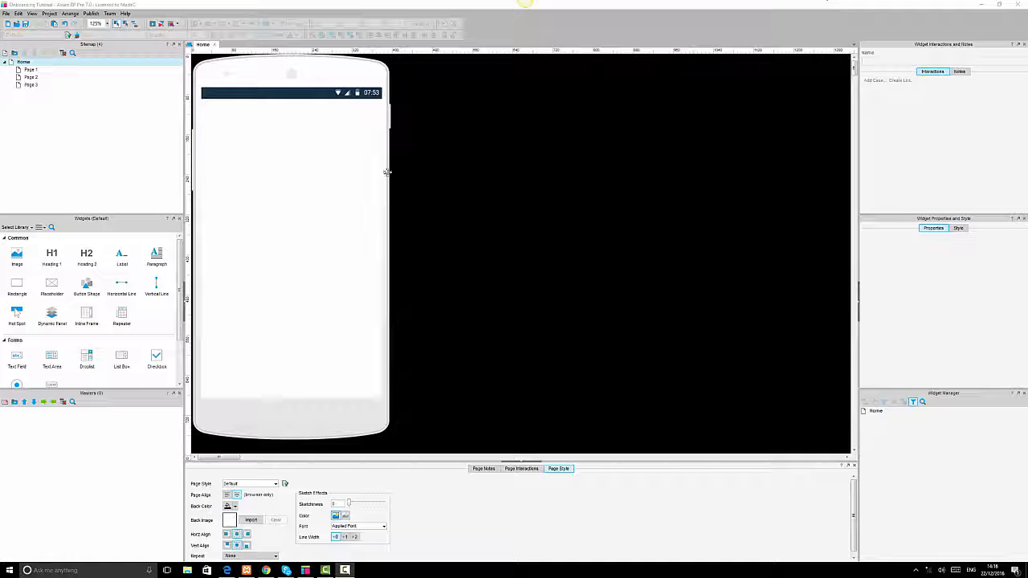
{"action": "left_click", "coordinate": [363, 171]}
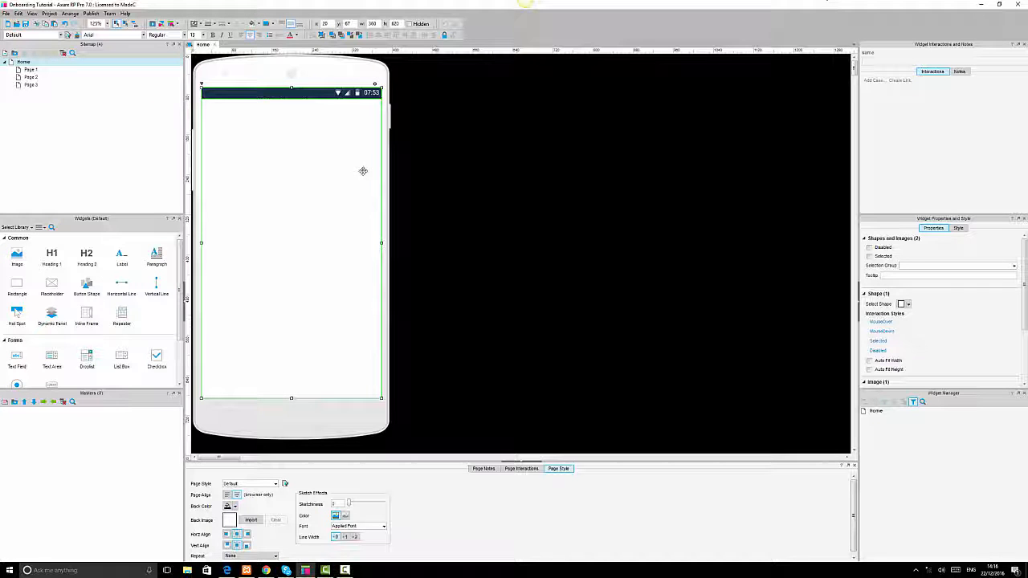
{"action": "left_click", "coordinate": [414, 86]}
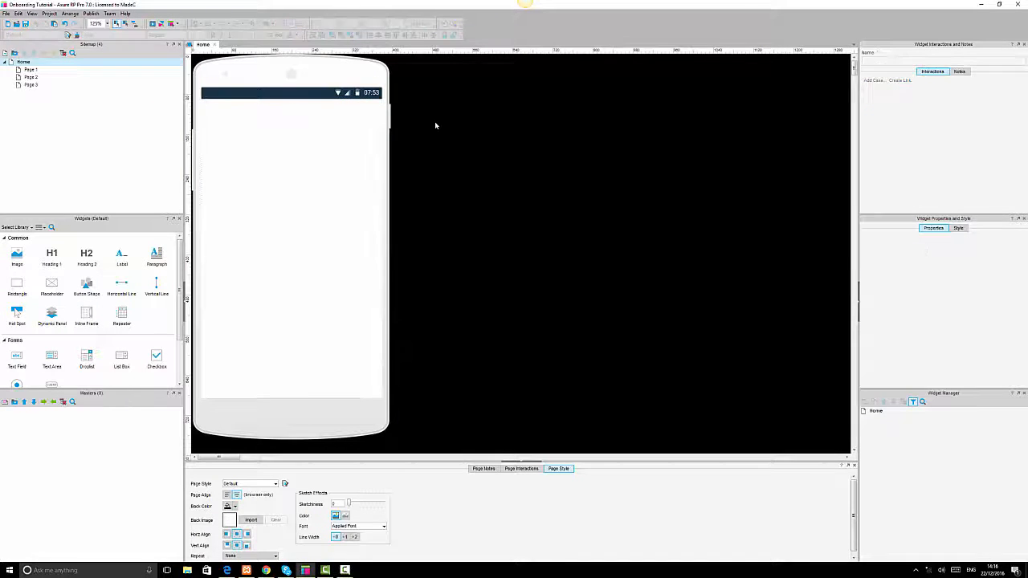
{"action": "left_click", "coordinate": [338, 68]}
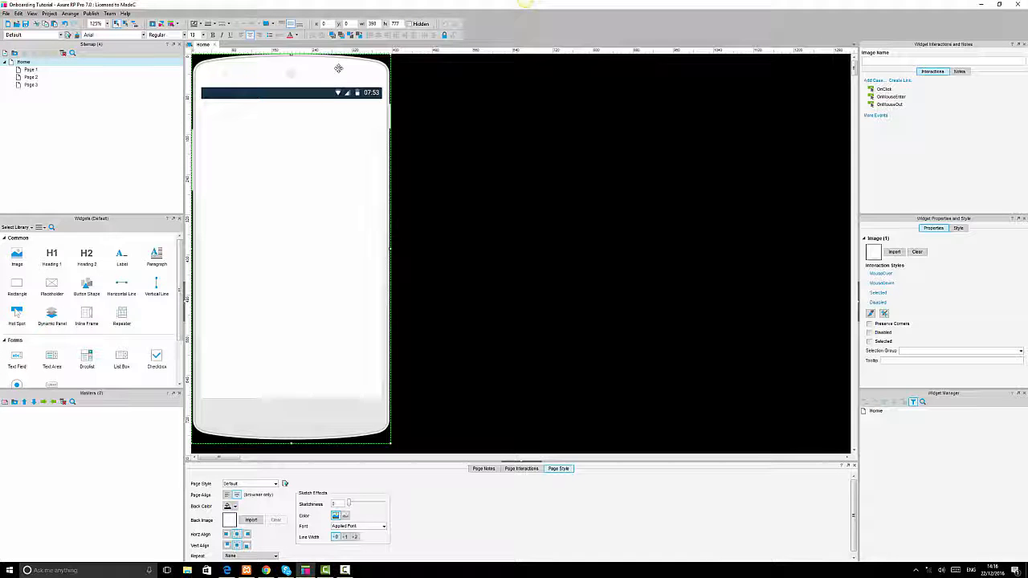
{"action": "left_click", "coordinate": [543, 204]}
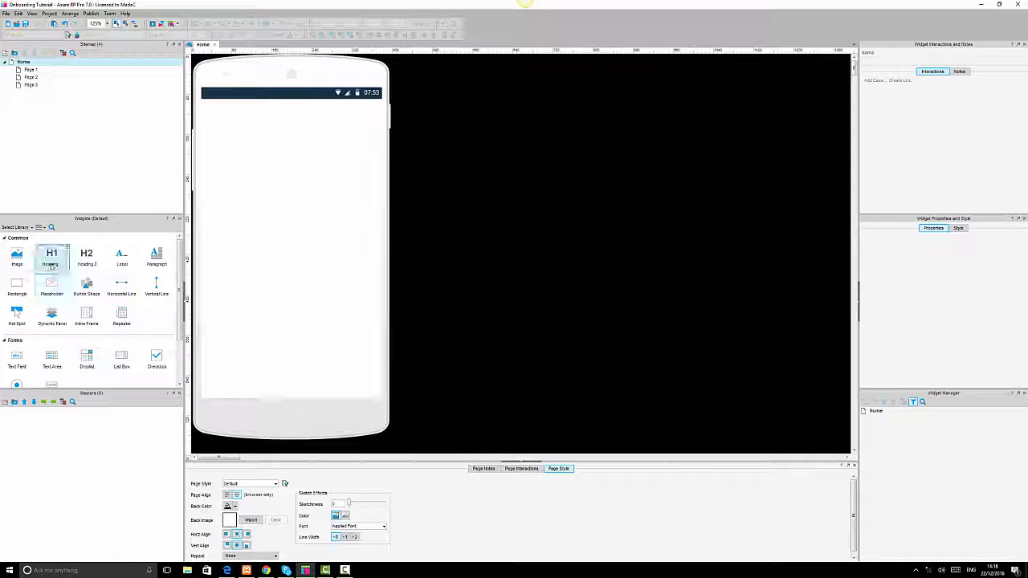
Add an Image widget beside the phone mockup and set its size to 130 × 130.
{"action": "left_click_drag", "start_coordinate": [17, 255], "coordinate": [552, 175]}
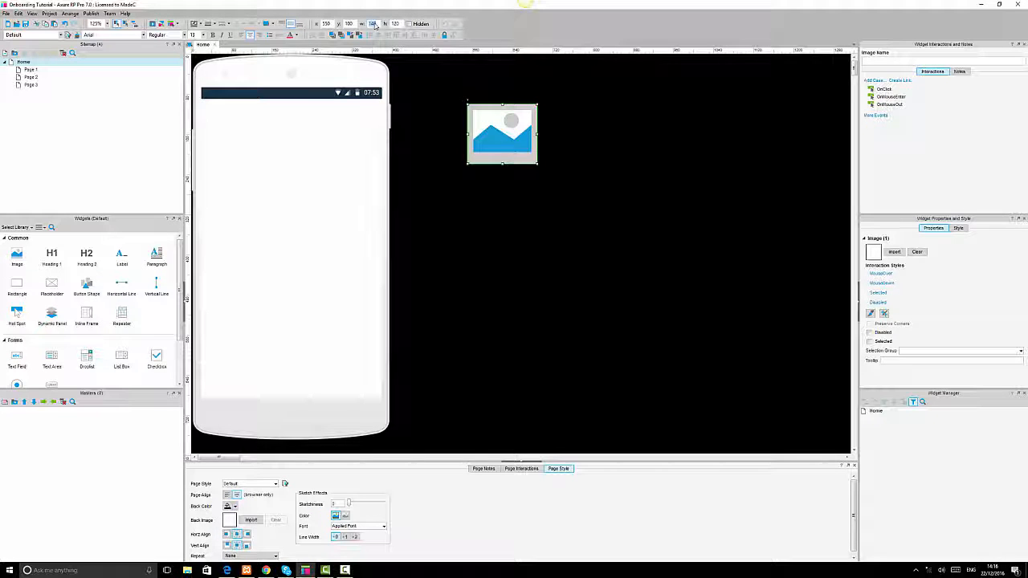
{"action": "key", "text": "Tab"}
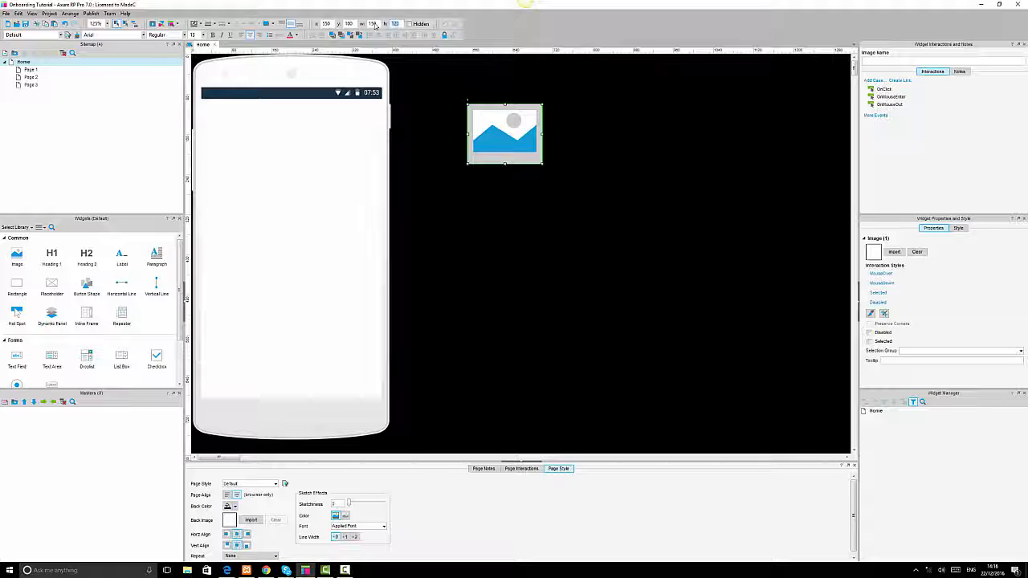
{"action": "type", "text": "150"}
{"action": "key", "text": "Return"}
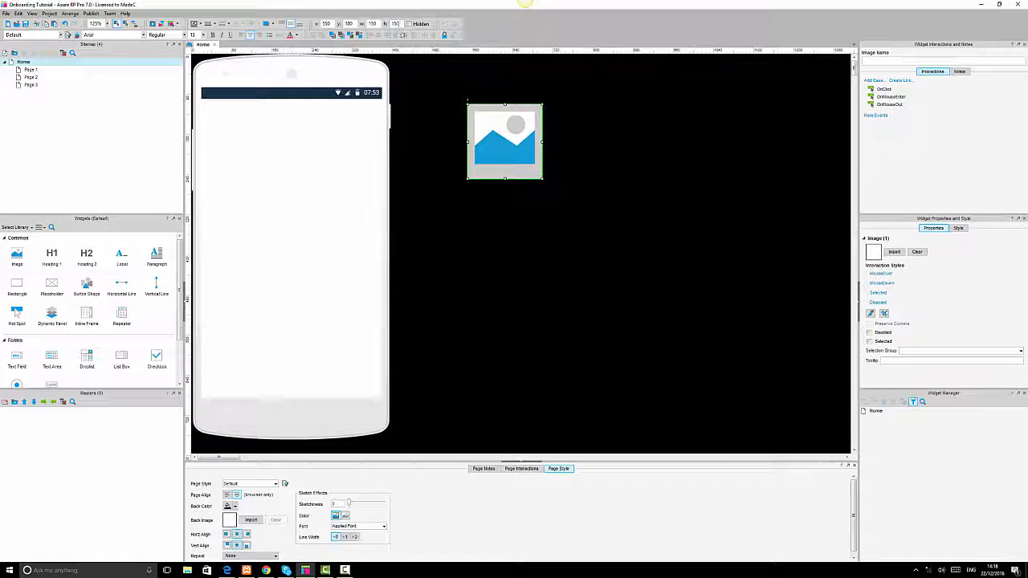
{"action": "type", "text": "130"}
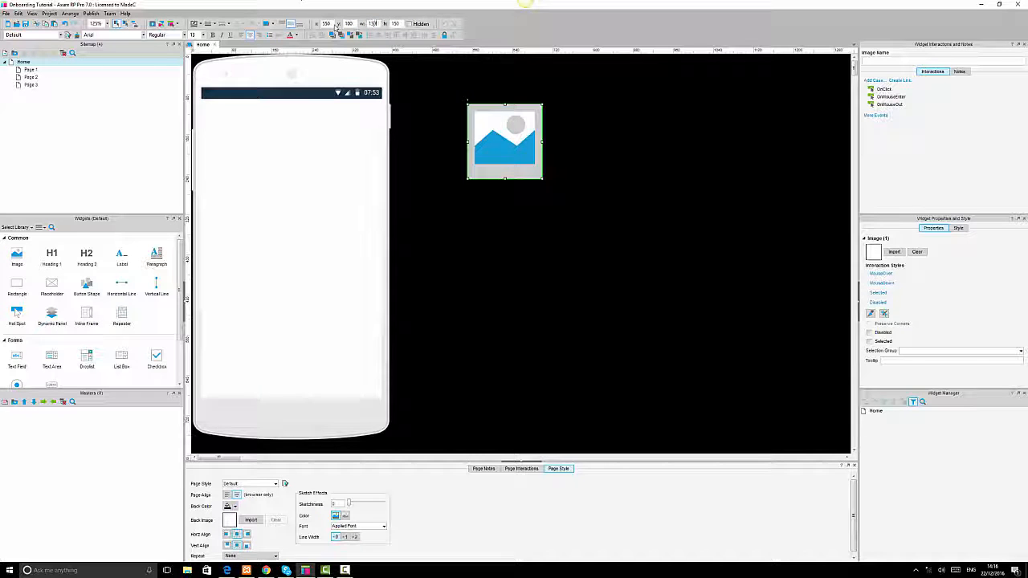
{"action": "key", "text": "Tab"}
{"action": "type", "text": "30"}
{"action": "key", "text": "Return"}
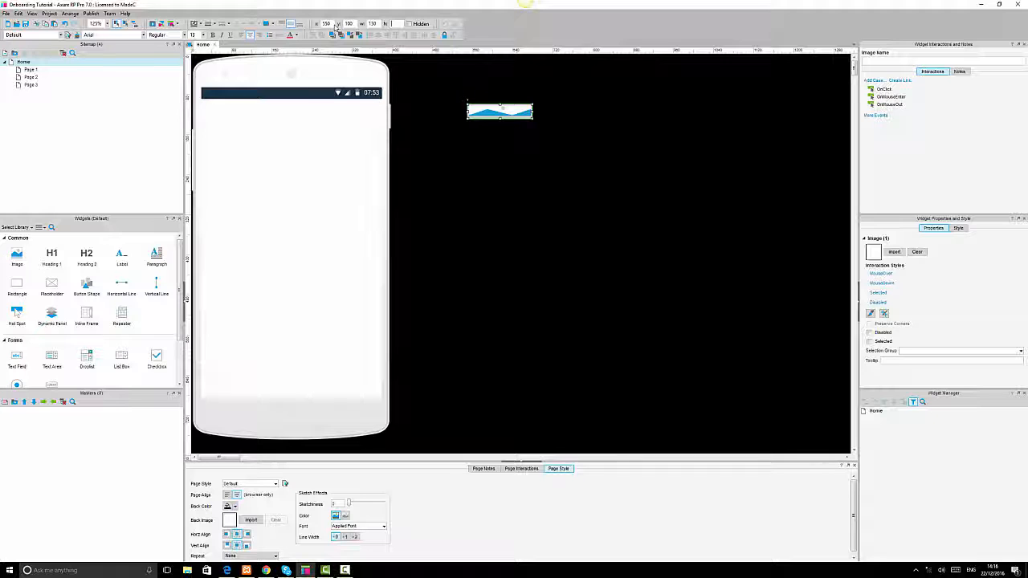
{"action": "type", "text": "130"}
{"action": "key", "text": "Return"}
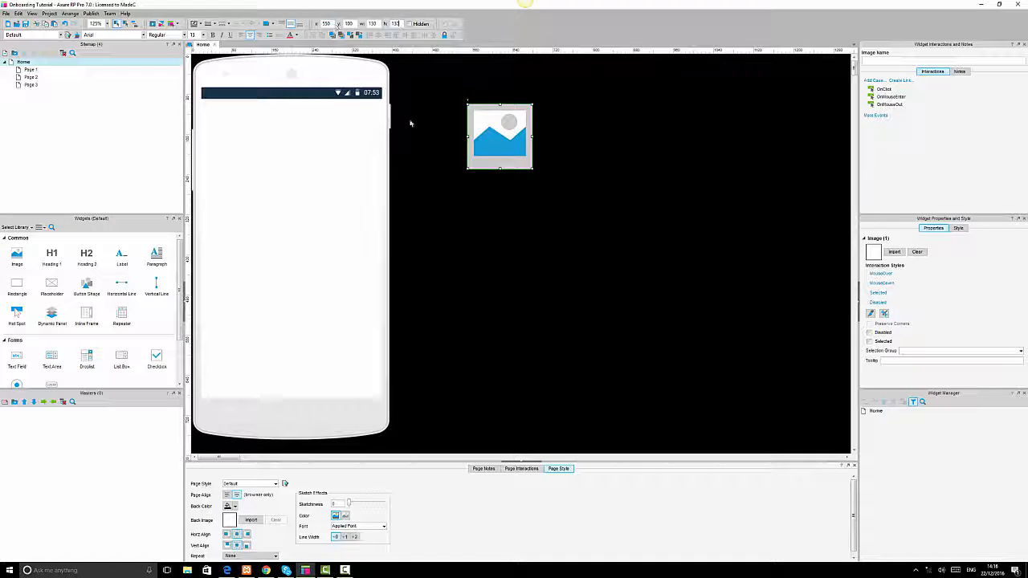
{"action": "left_click", "coordinate": [675, 210]}
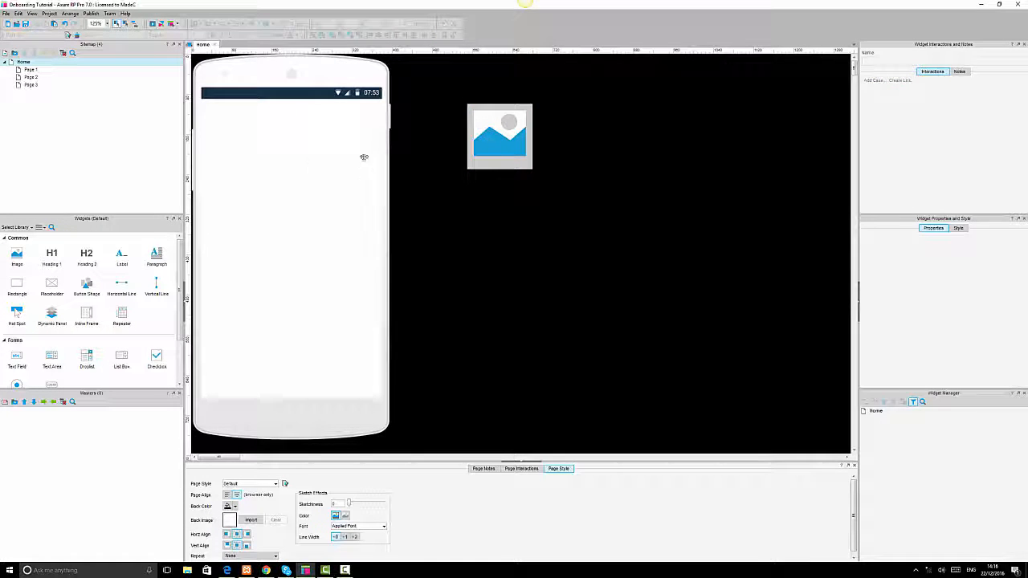
Place a Heading 2 widget directly below the image.
{"action": "left_click_drag", "start_coordinate": [87, 257], "coordinate": [474, 181]}
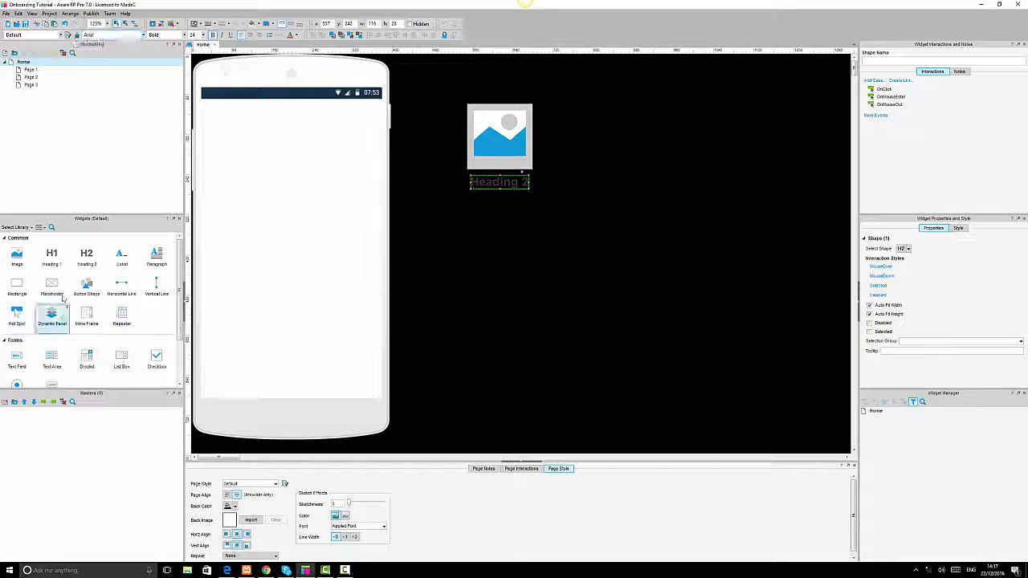
{"action": "left_click", "coordinate": [516, 346]}
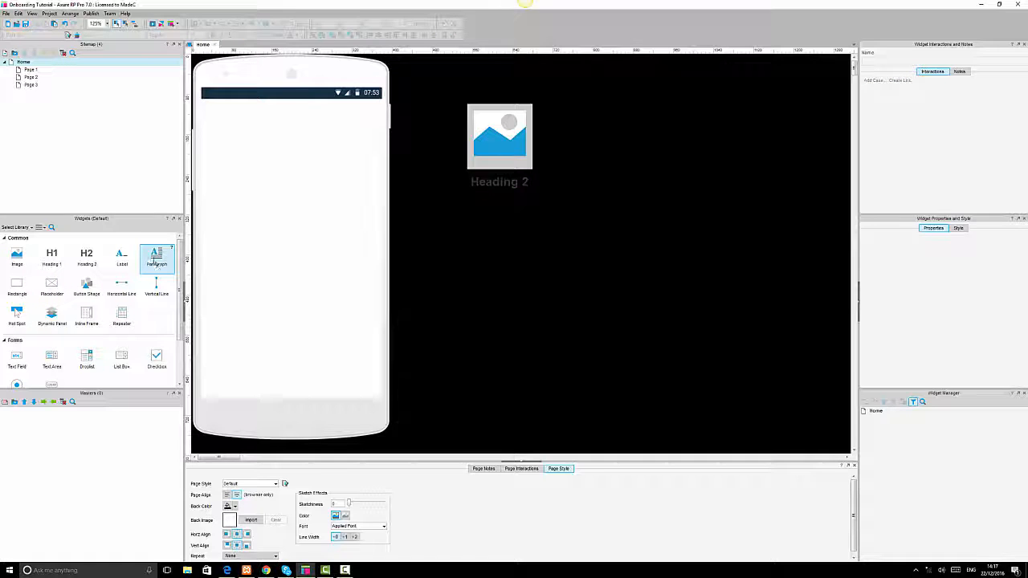
Add a Paragraph widget under the heading and shorten its placeholder text to about three lines.
{"action": "left_click_drag", "start_coordinate": [155, 257], "coordinate": [433, 205]}
{"action": "double_click", "coordinate": [498, 233]}
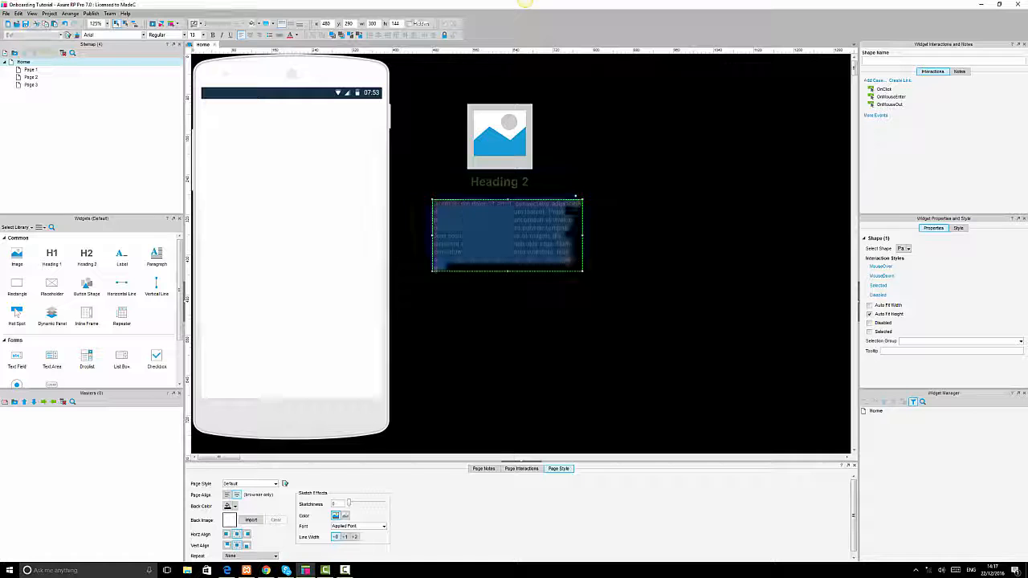
{"action": "left_click", "coordinate": [498, 233]}
{"action": "left_click_drag", "start_coordinate": [545, 211], "coordinate": [568, 272]}
{"action": "key", "text": "BackSpace"}
{"action": "left_click", "coordinate": [625, 281]}
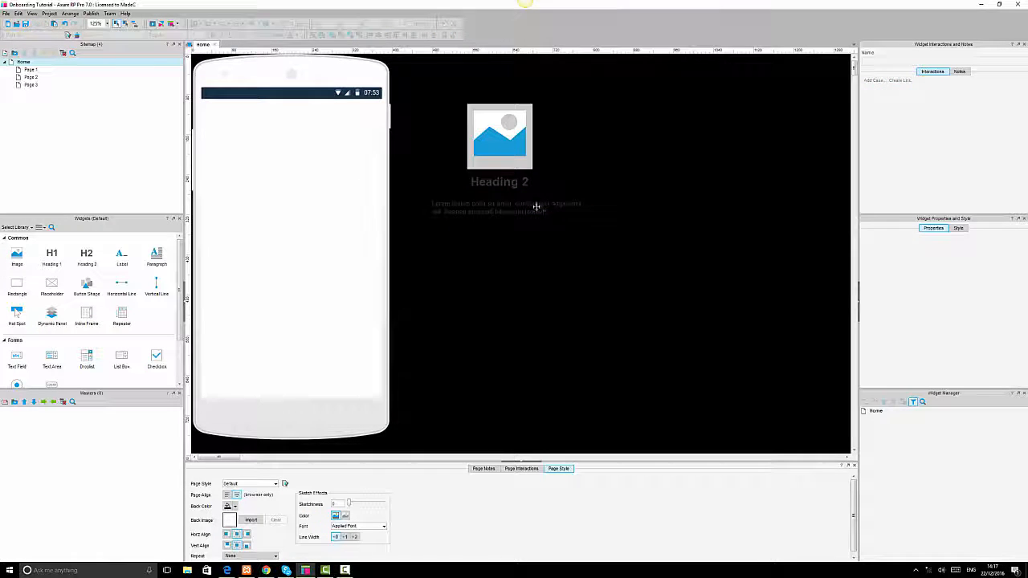
{"action": "left_click", "coordinate": [534, 206]}
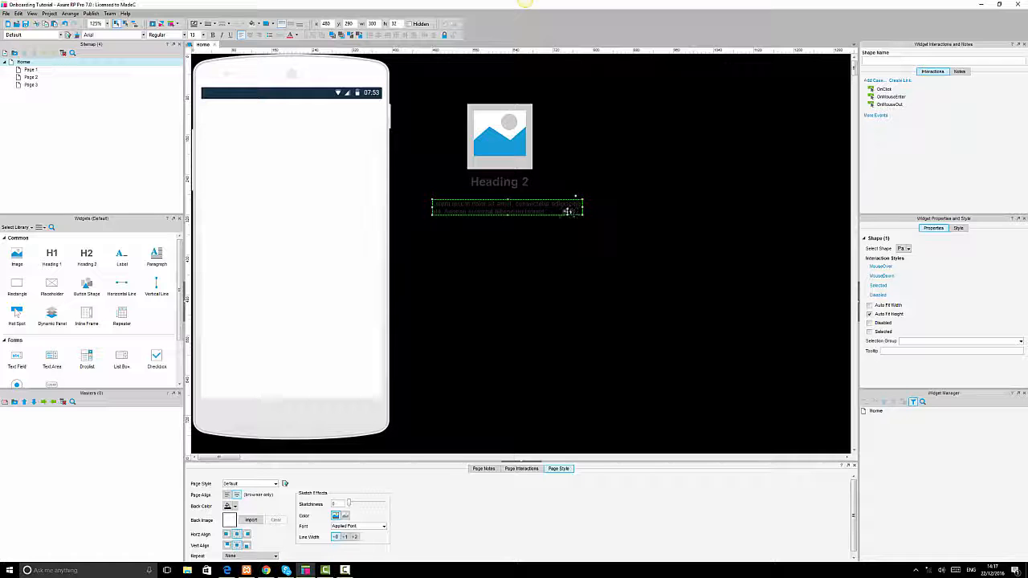
{"action": "key", "text": "ctrl+z"}
{"action": "double_click", "coordinate": [541, 228]}
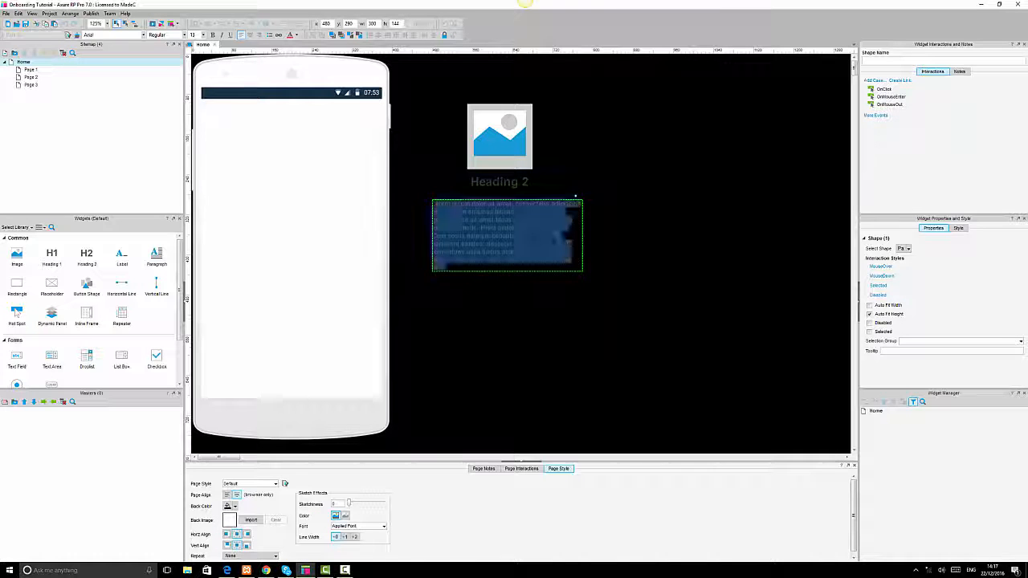
{"action": "left_click_drag", "start_coordinate": [546, 218], "coordinate": [571, 276]}
{"action": "key", "text": "BackSpace"}
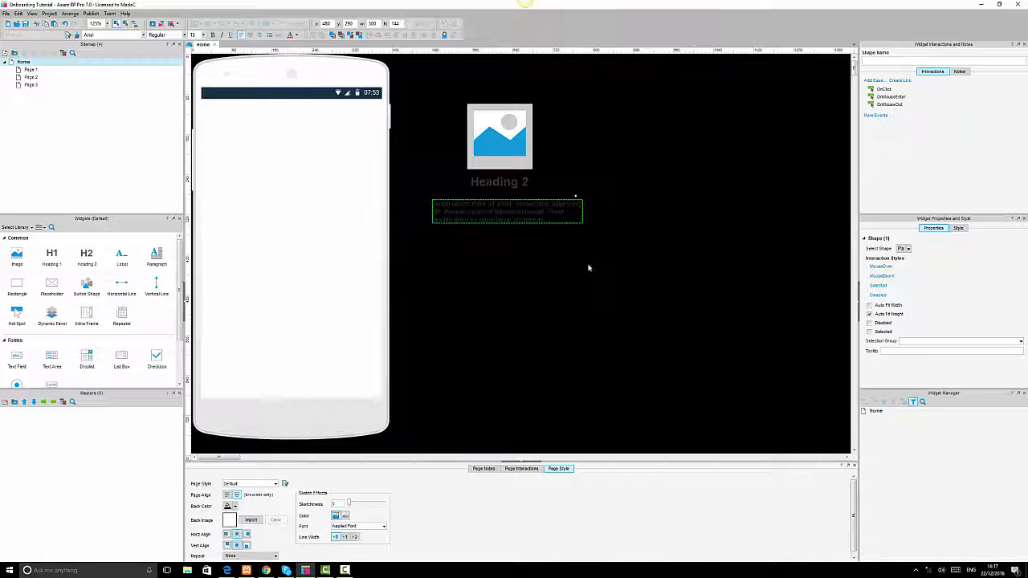
{"action": "left_click", "coordinate": [588, 269]}
Center-align the paragraph's text and stretch its box to about 70 px high.
{"action": "left_click", "coordinate": [549, 218]}
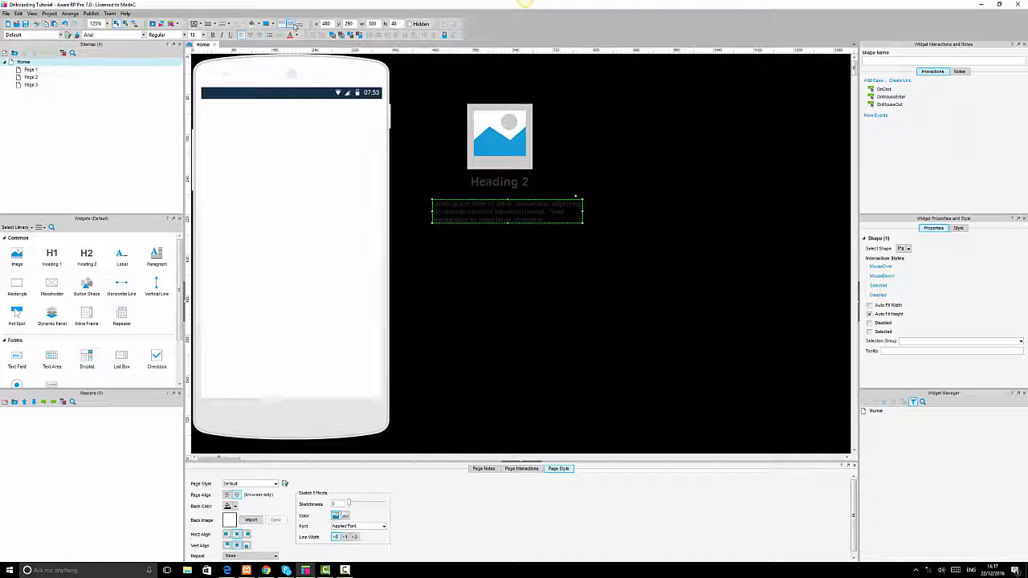
{"action": "left_click", "coordinate": [250, 35]}
{"action": "left_click_drag", "start_coordinate": [508, 222], "coordinate": [507, 234]}
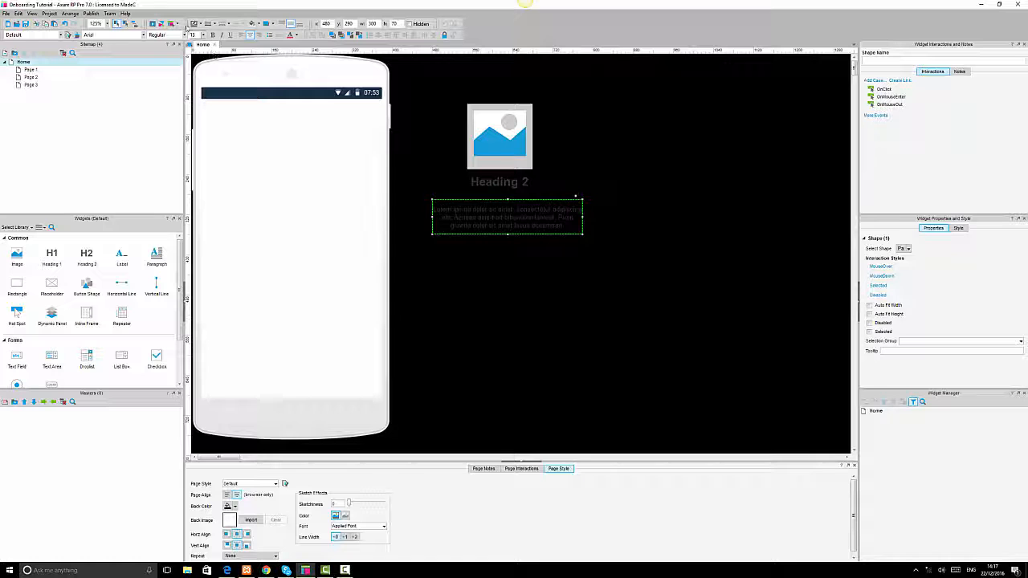
Set the paragraph's font to Maven Pro.
{"action": "left_click", "coordinate": [123, 36]}
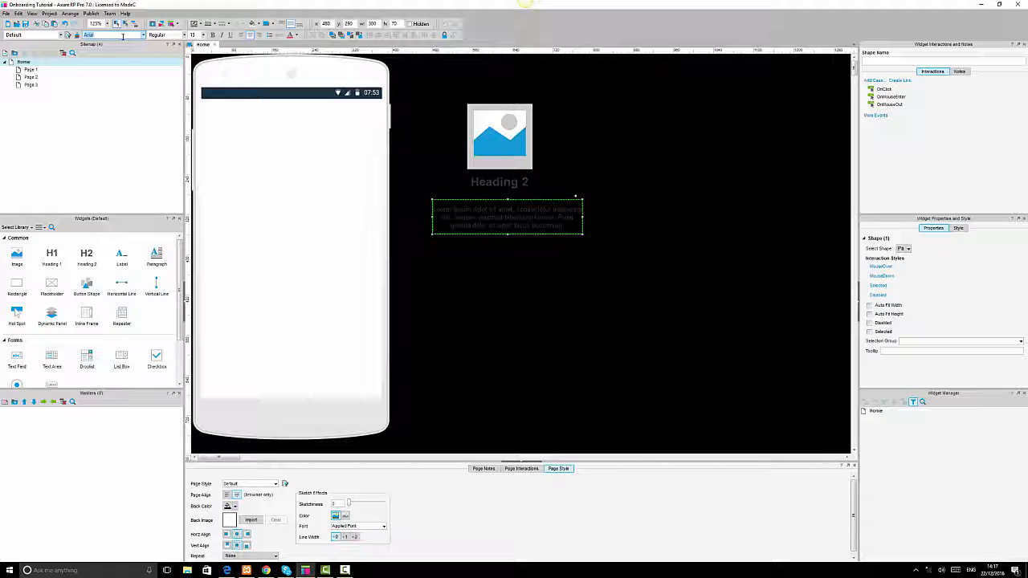
{"action": "type", "text": "Maven Pro"}
{"action": "key", "text": "Return"}
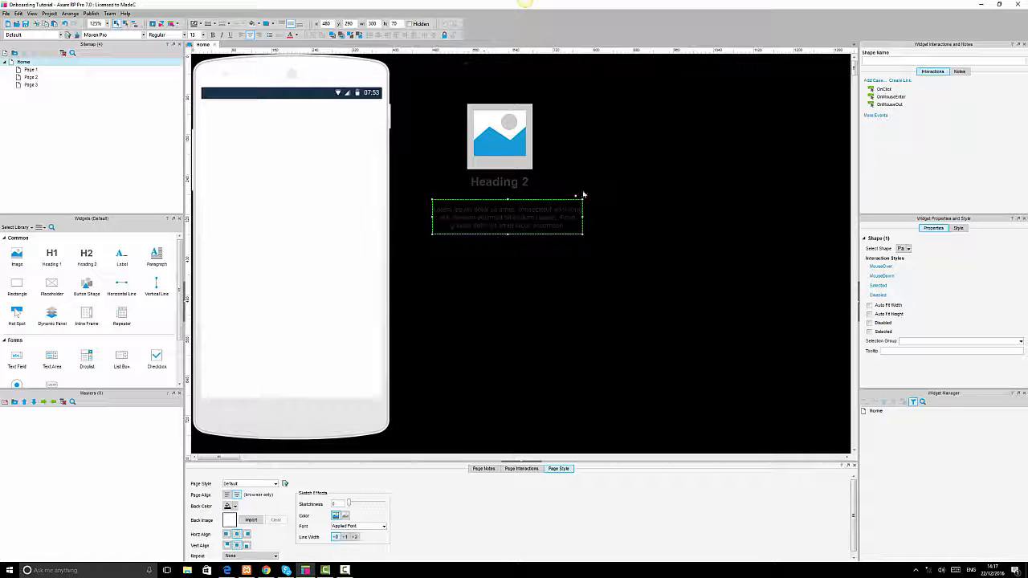
Change the heading's font to Maven Pro.
{"action": "left_click", "coordinate": [519, 183]}
{"action": "left_click", "coordinate": [99, 34]}
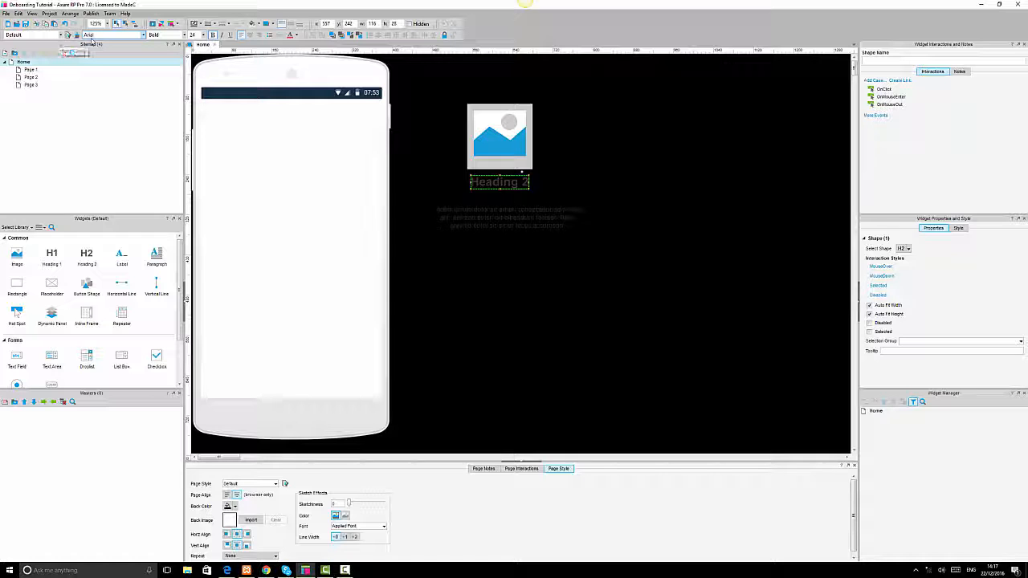
{"action": "key", "text": "Return"}
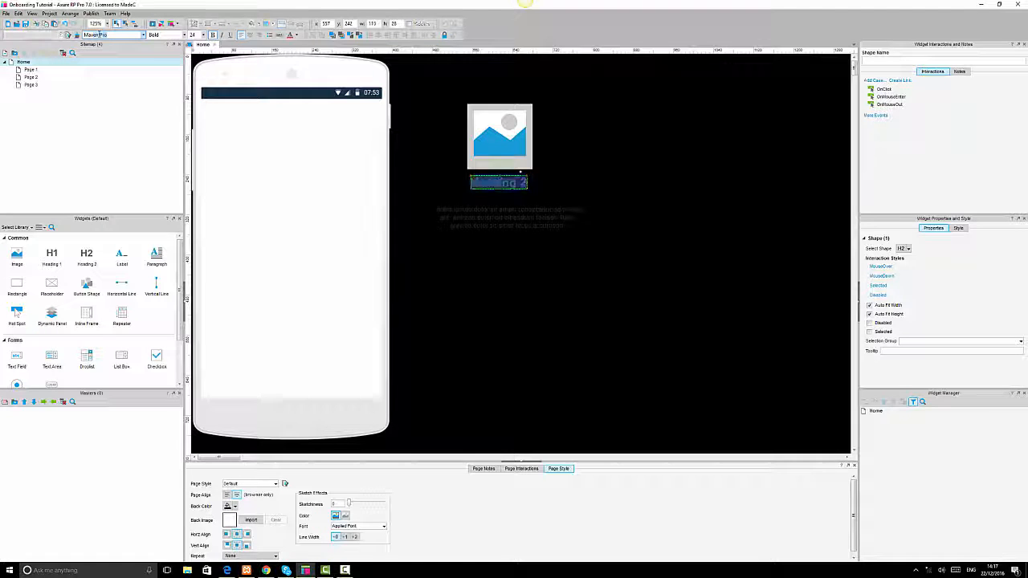
{"action": "left_click", "coordinate": [562, 202]}
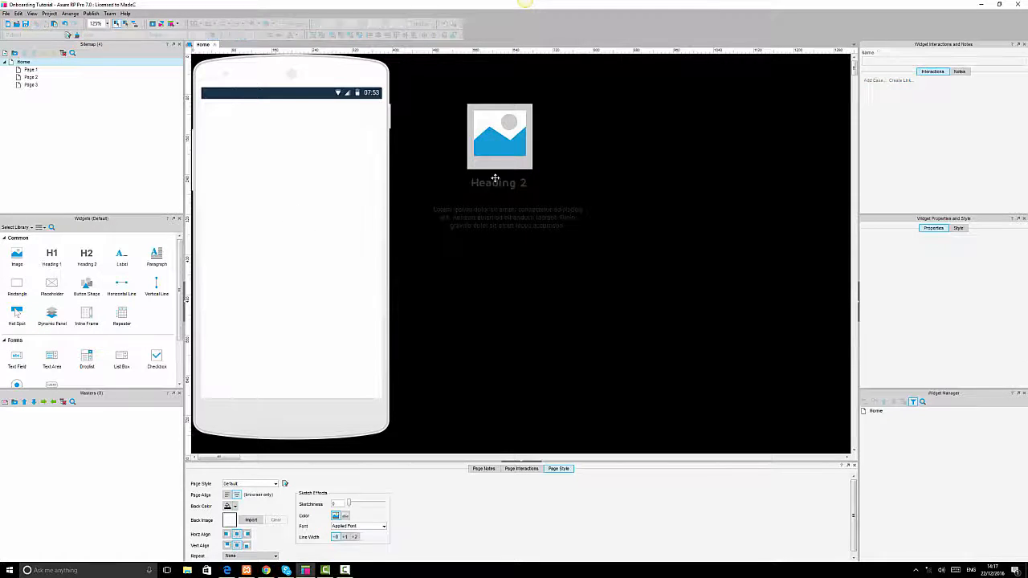
Resize the heading box to about 130 × 48 and center its text vertically.
{"action": "left_click", "coordinate": [492, 181]}
{"action": "left_click_drag", "start_coordinate": [471, 183], "coordinate": [499, 200]}
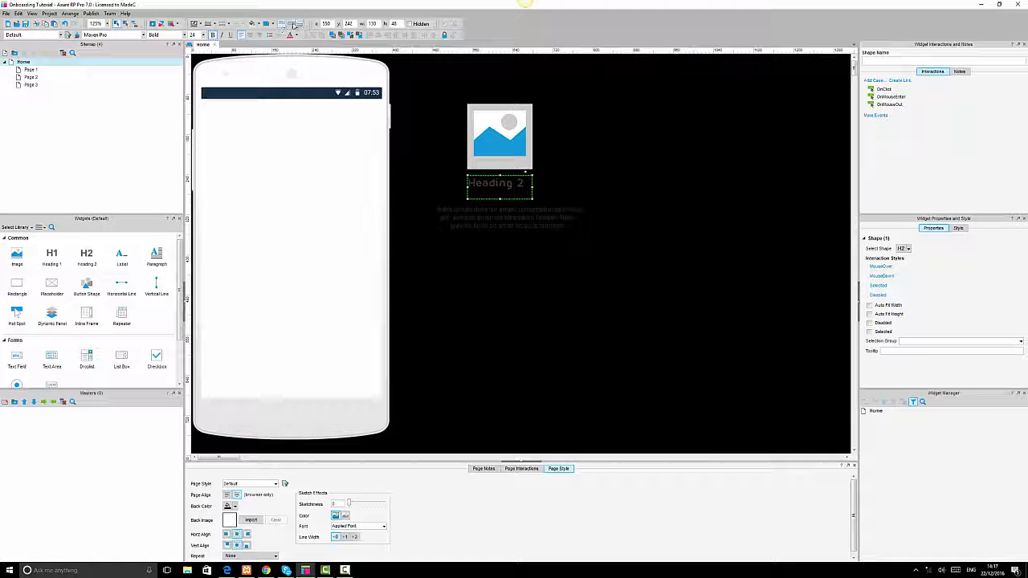
{"action": "left_click", "coordinate": [296, 24]}
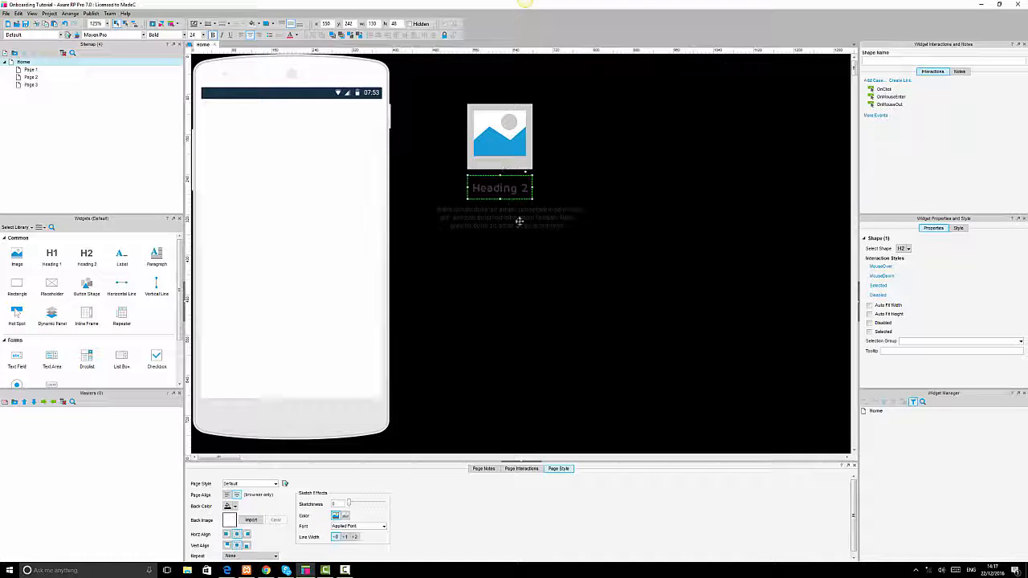
Select the image, heading and paragraph together and align them on a common center.
{"action": "left_click", "coordinate": [519, 221], "text": "ctrl"}
{"action": "left_click", "coordinate": [508, 158], "text": "ctrl"}
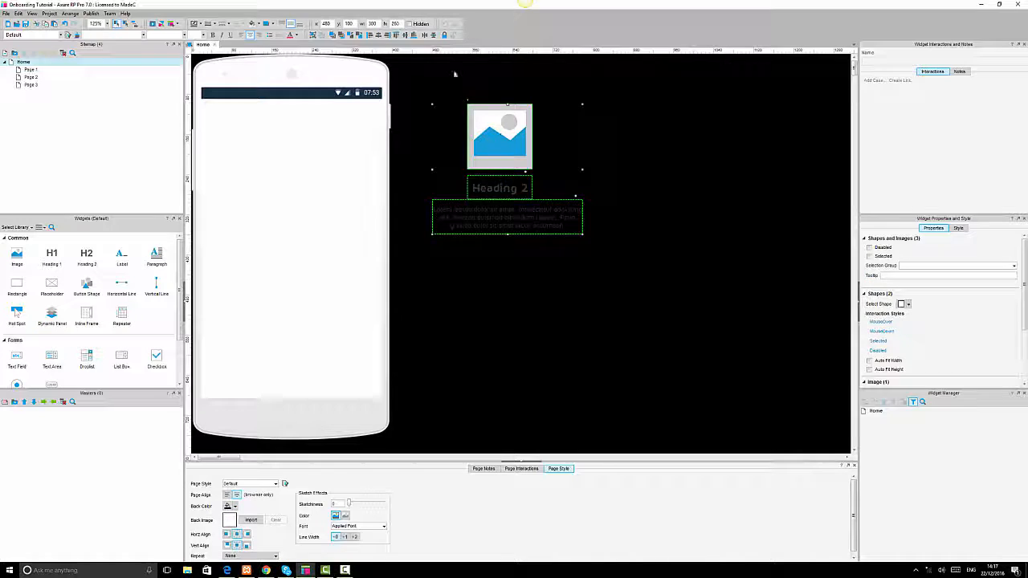
{"action": "left_click", "coordinate": [434, 35]}
{"action": "left_click", "coordinate": [379, 36]}
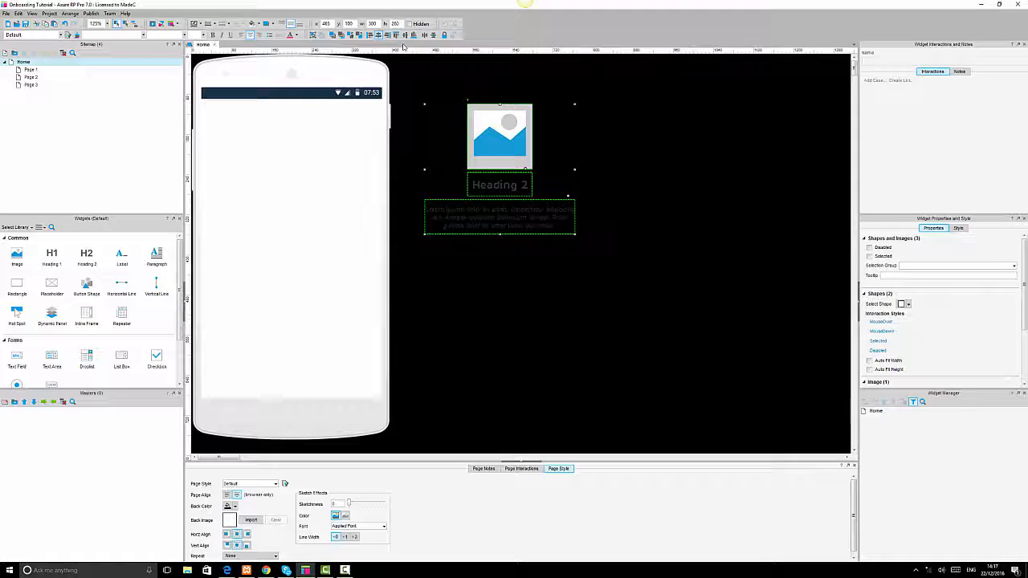
{"action": "left_click", "coordinate": [755, 186]}
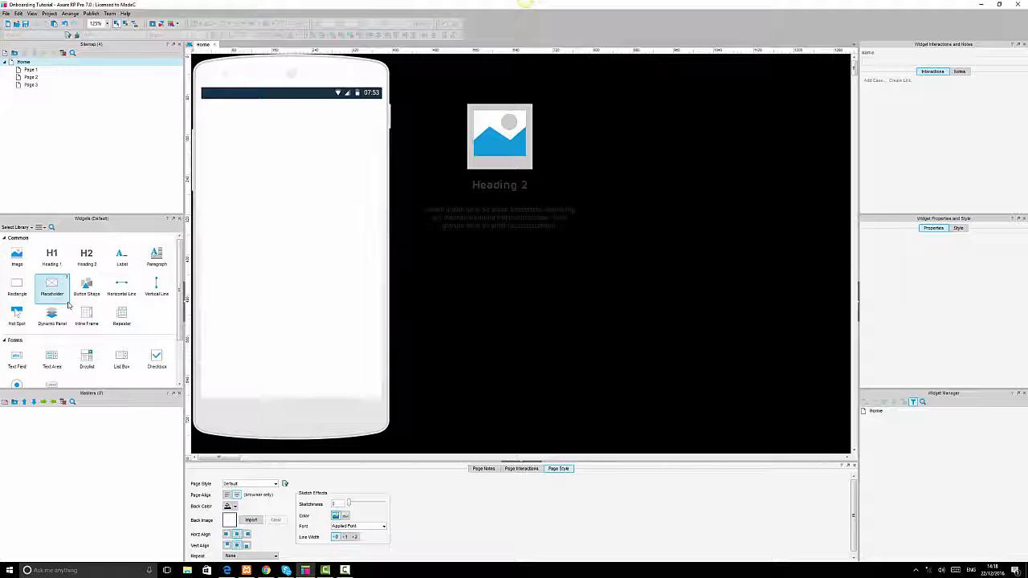
Add a Placeholder below the paragraph and size it to 10 × 10.
{"action": "left_click_drag", "start_coordinate": [17, 285], "coordinate": [454, 242]}
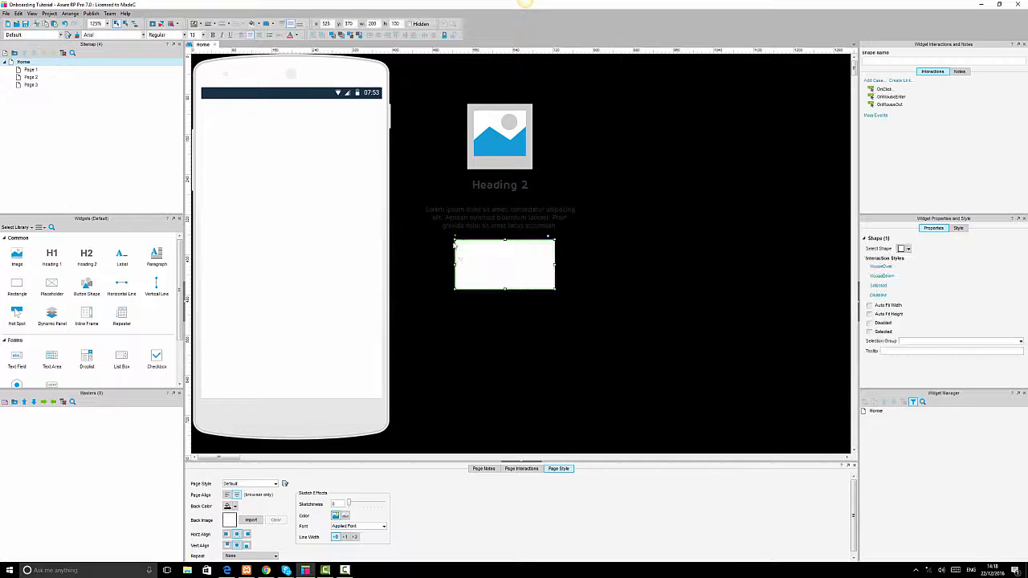
{"action": "left_click", "coordinate": [373, 22]}
{"action": "type", "text": "10"}
{"action": "key", "text": "Tab"}
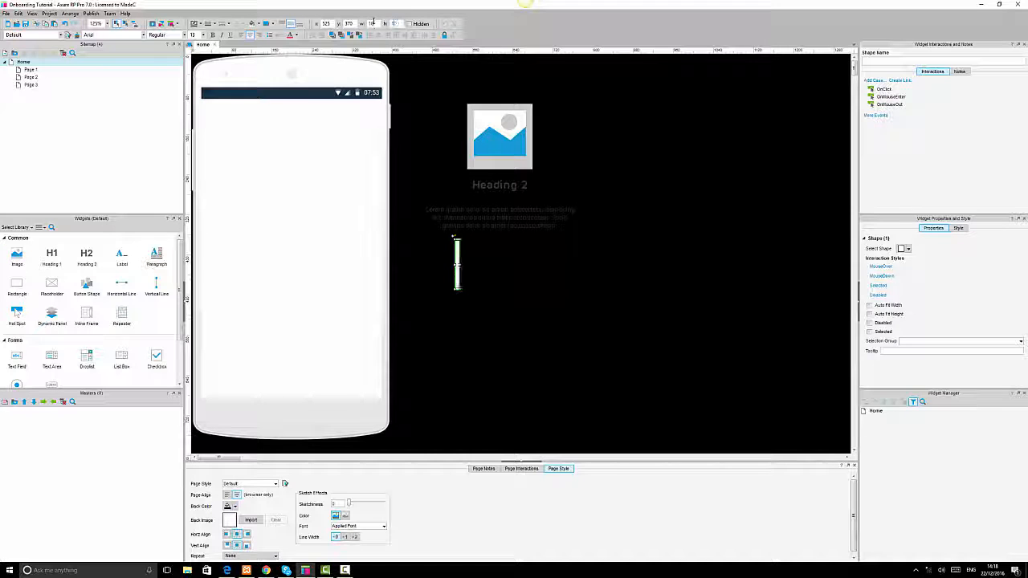
{"action": "type", "text": "10"}
{"action": "key", "text": "Return"}
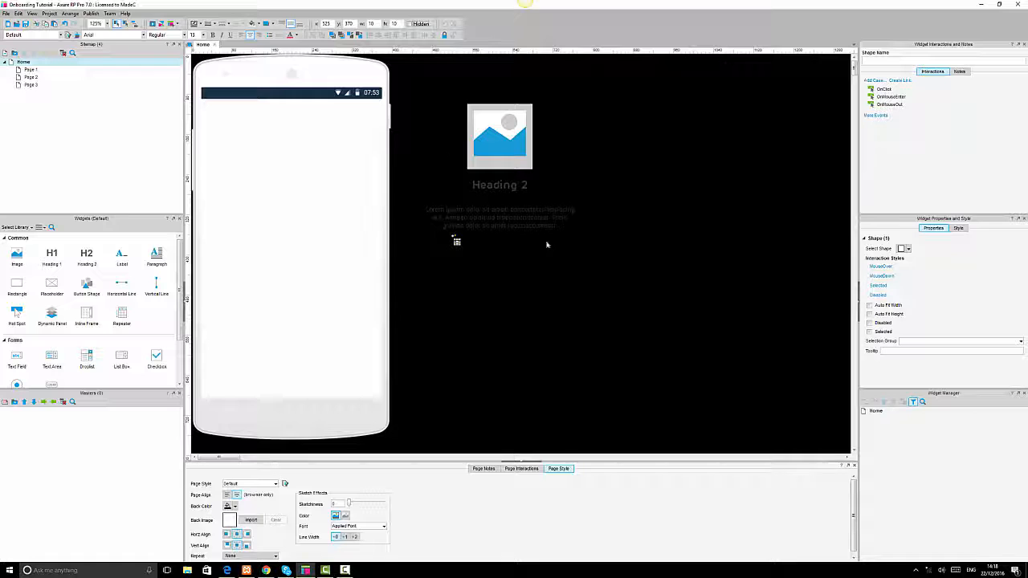
{"action": "left_click", "coordinate": [507, 271]}
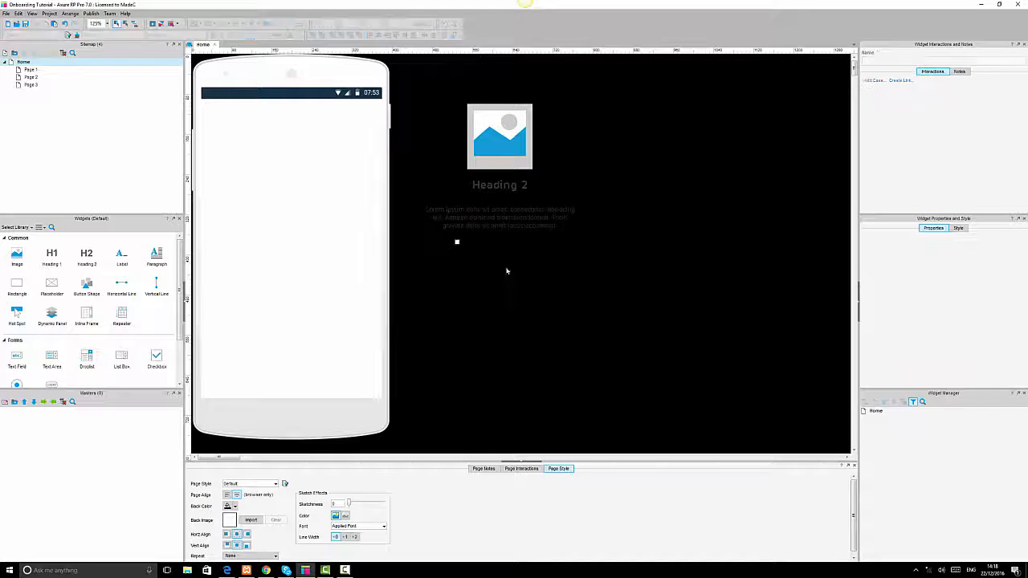
{"action": "left_click", "coordinate": [457, 241]}
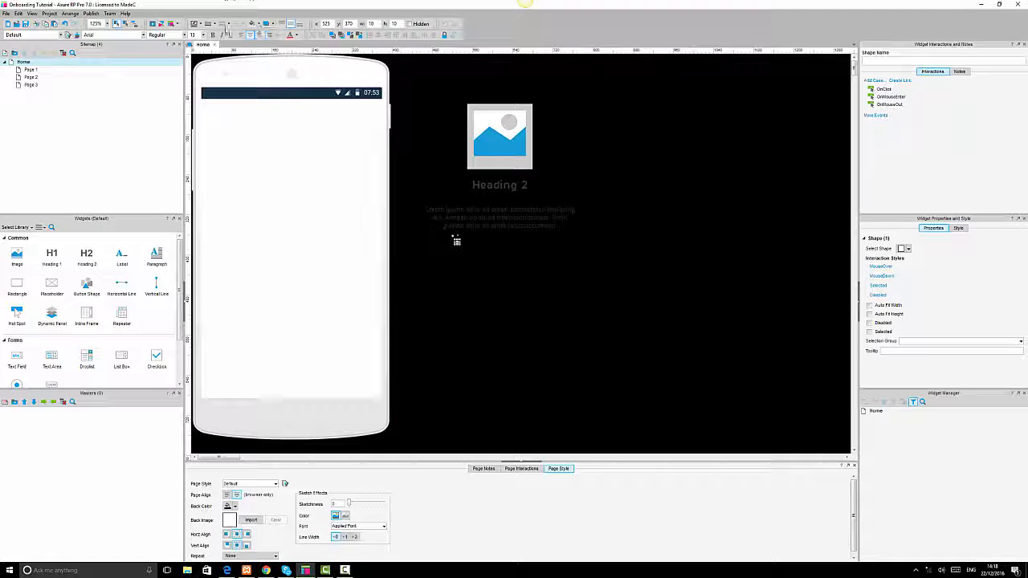
Style the placeholder as a small circular dot and create copies of it below the paragraph.
{"action": "left_click", "coordinate": [216, 25]}
{"action": "left_click", "coordinate": [192, 34]}
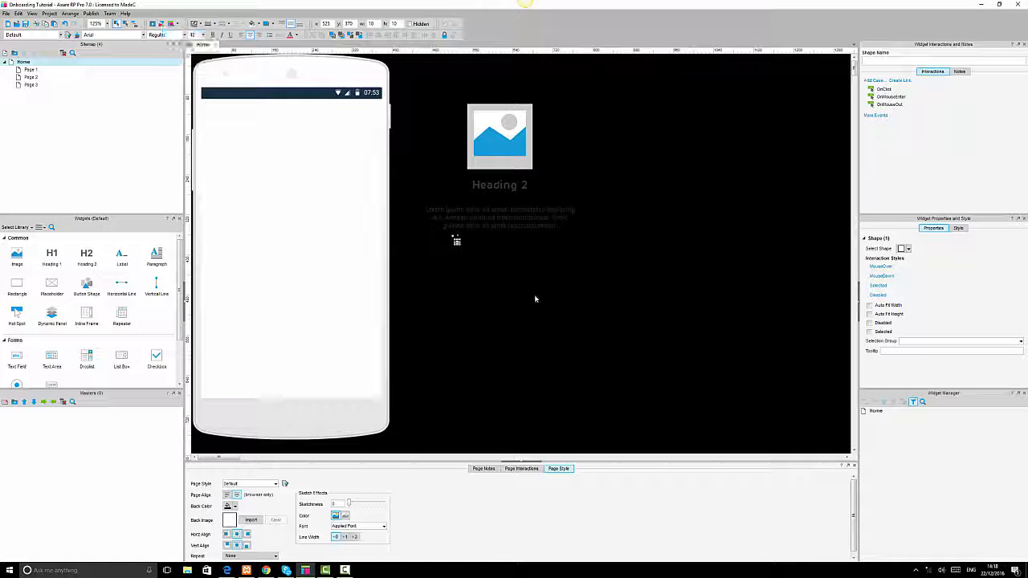
{"action": "left_click", "coordinate": [537, 298]}
{"action": "left_click_drag", "start_coordinate": [445, 257], "coordinate": [461, 245]}
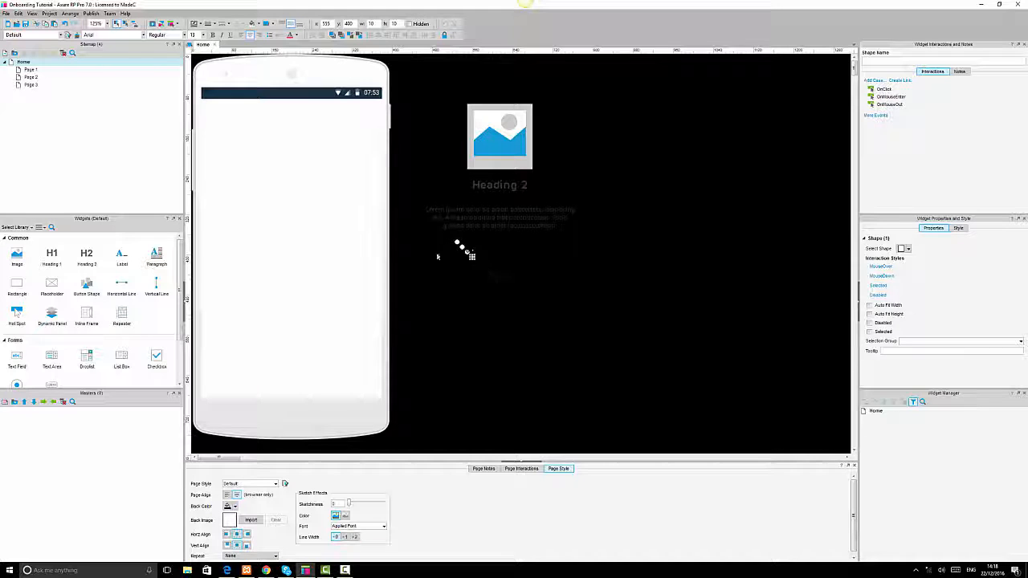
Spread the four dots out into a horizontal row under the paragraph.
{"action": "left_click_drag", "start_coordinate": [440, 282], "coordinate": [497, 237]}
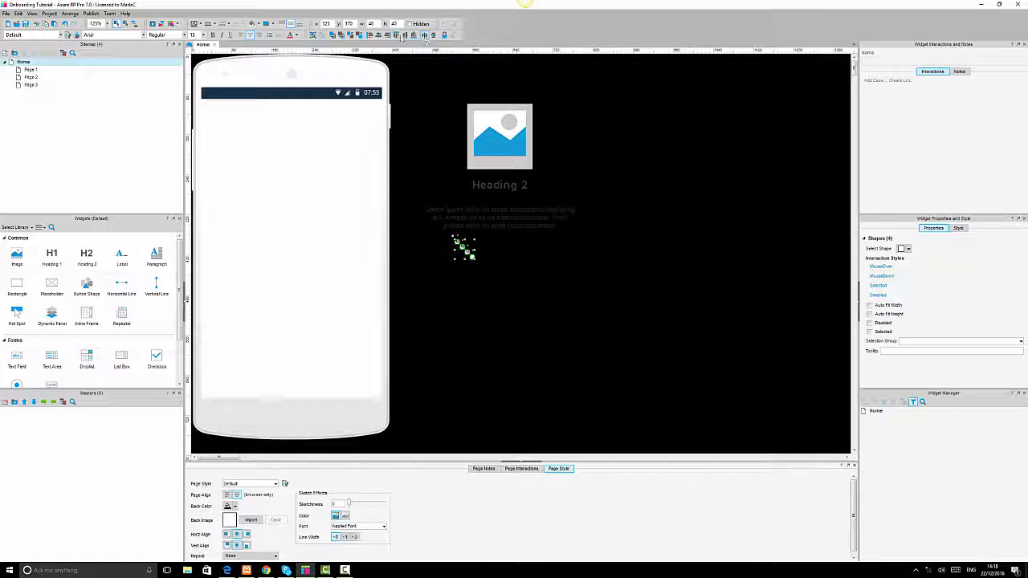
{"action": "left_click", "coordinate": [548, 344]}
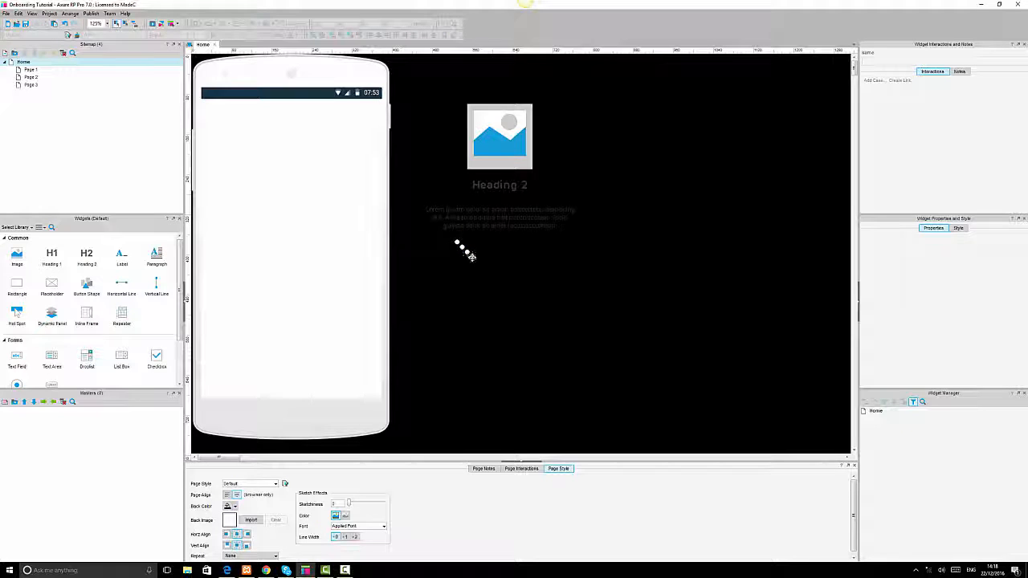
{"action": "left_click_drag", "start_coordinate": [472, 258], "coordinate": [501, 245]}
{"action": "left_click_drag", "start_coordinate": [436, 263], "coordinate": [534, 239]}
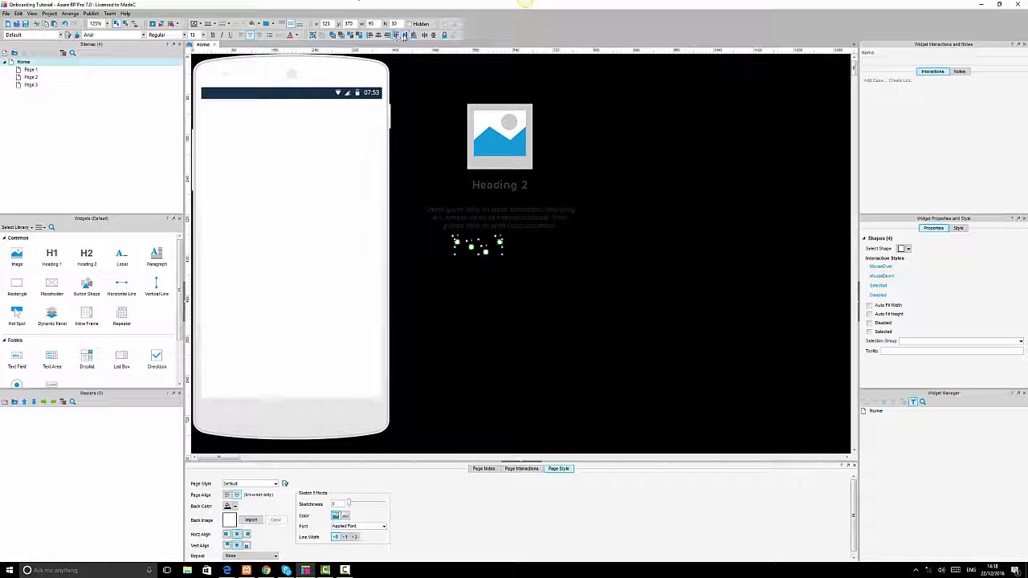
{"action": "left_click", "coordinate": [538, 254]}
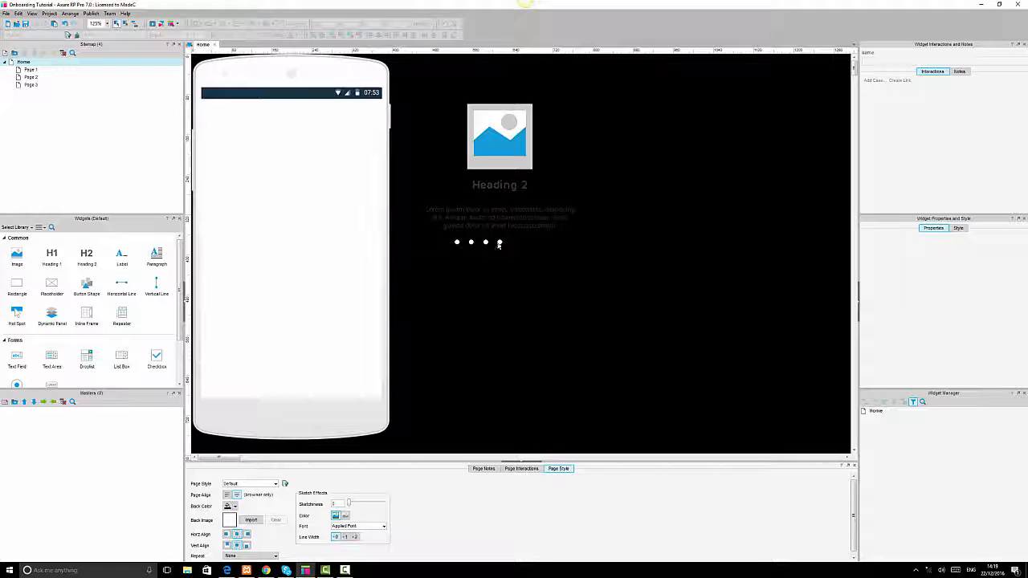
Nudge the first dot right and distribute the four dots evenly in the row.
{"action": "left_click", "coordinate": [497, 242]}
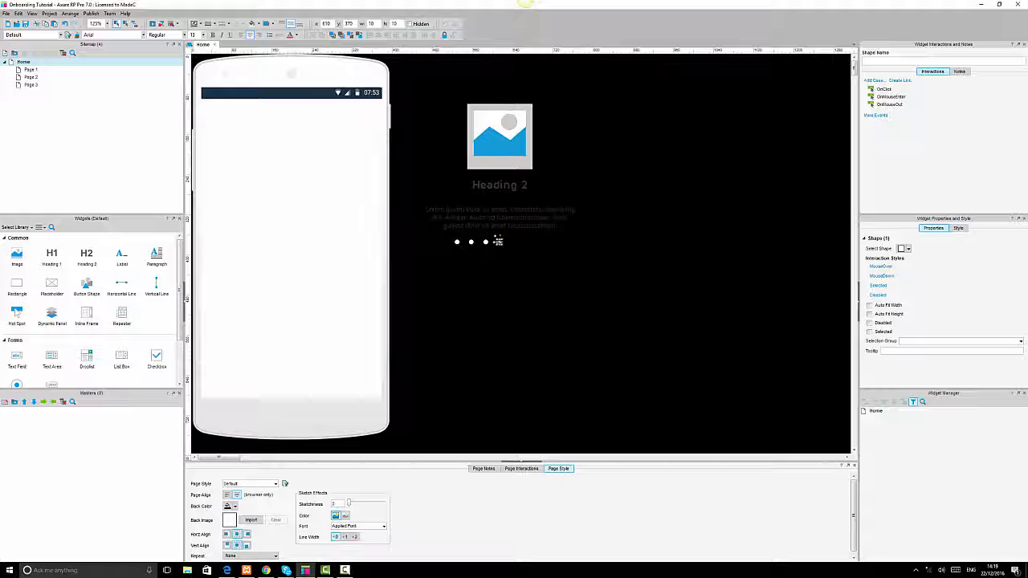
{"action": "left_click", "coordinate": [456, 245]}
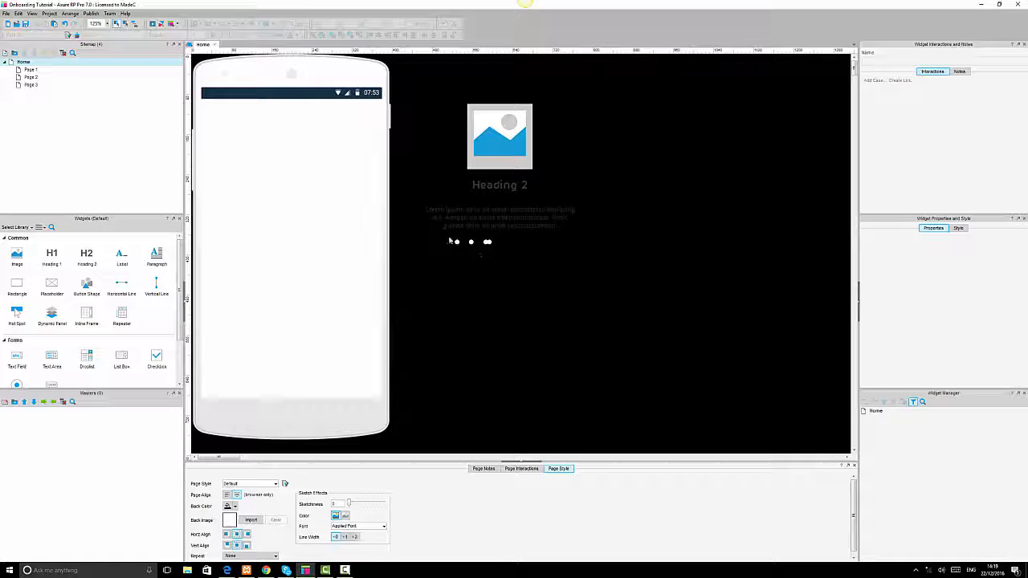
{"action": "left_click", "coordinate": [457, 242]}
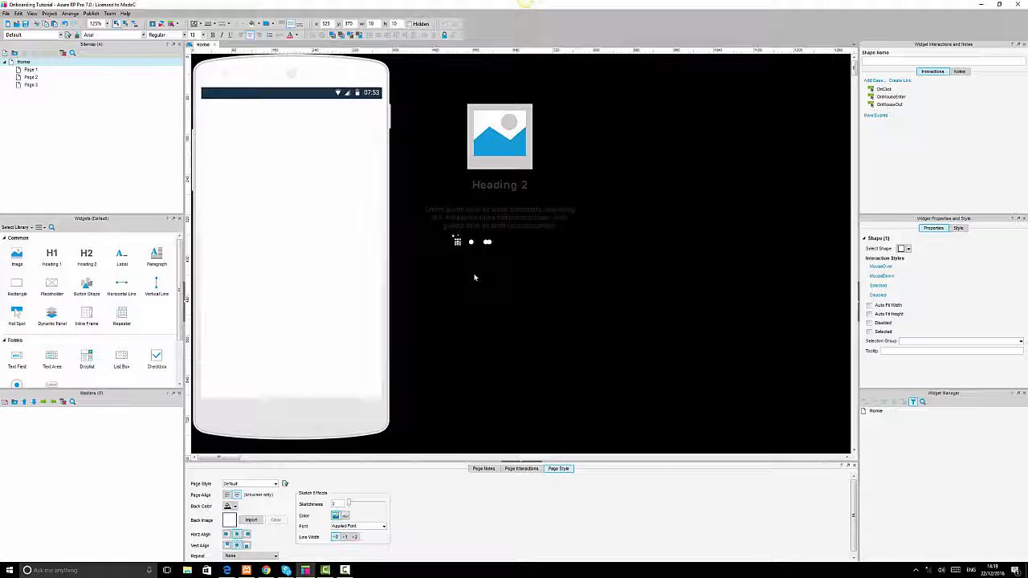
{"action": "key", "text": "Right"}
{"action": "key", "text": "Right"}
{"action": "key", "text": "Right"}
{"action": "key", "text": "Right"}
{"action": "key", "text": "Right"}
{"action": "key", "text": "Right"}
{"action": "key", "text": "Right"}
{"action": "key", "text": "Right"}
{"action": "key", "text": "Right"}
{"action": "key", "text": "Right"}
{"action": "left_click_drag", "start_coordinate": [453, 261], "coordinate": [516, 233]}
{"action": "left_click", "coordinate": [473, 309]}
{"action": "left_click_drag", "start_coordinate": [457, 252], "coordinate": [493, 235]}
{"action": "left_click", "coordinate": [475, 300]}
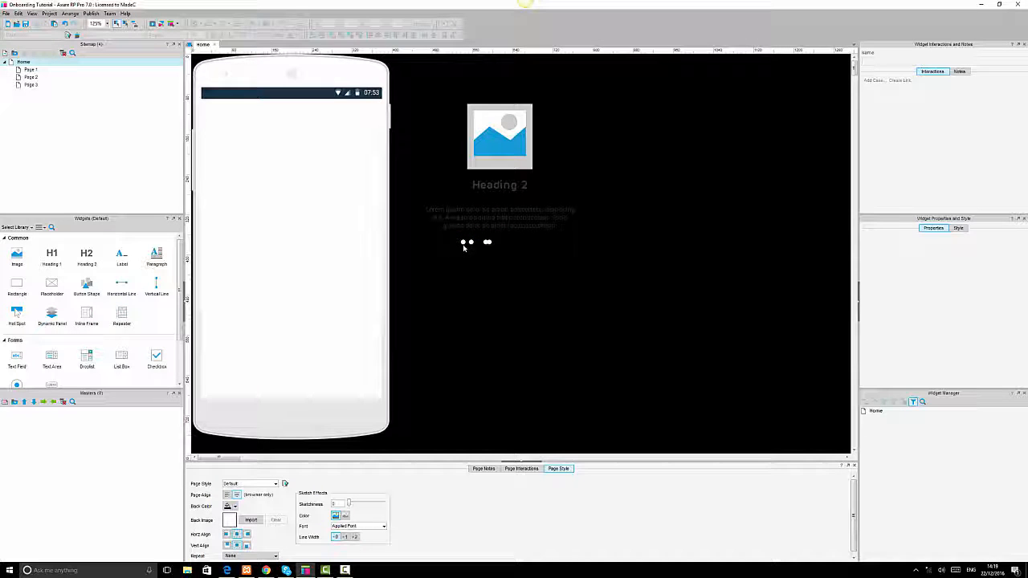
{"action": "left_click_drag", "start_coordinate": [496, 240], "coordinate": [497, 239]}
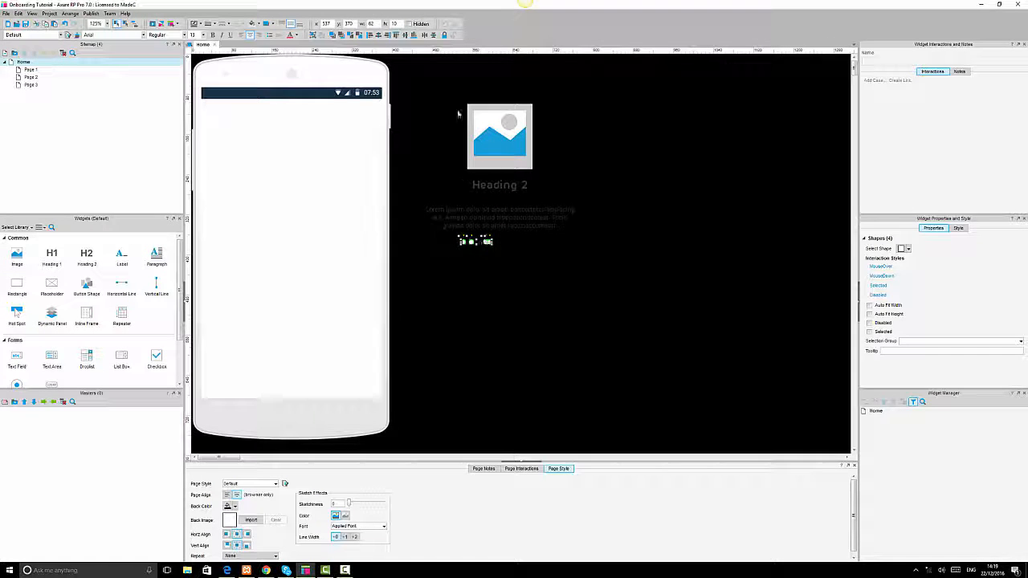
{"action": "left_click", "coordinate": [425, 35]}
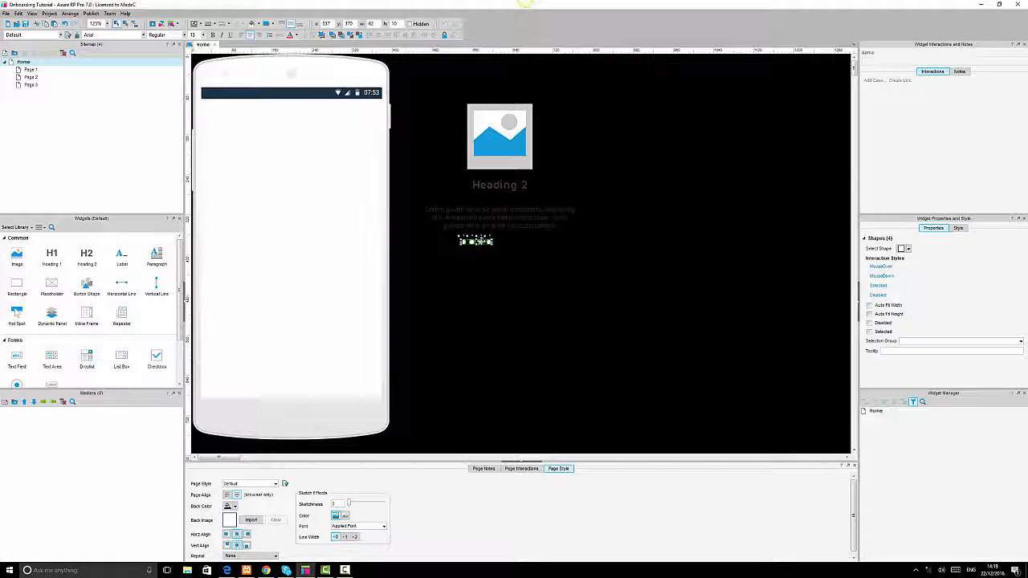
Select the image, heading, paragraph and dots together and align them on a common center.
{"action": "left_click_drag", "start_coordinate": [414, 85], "coordinate": [564, 262]}
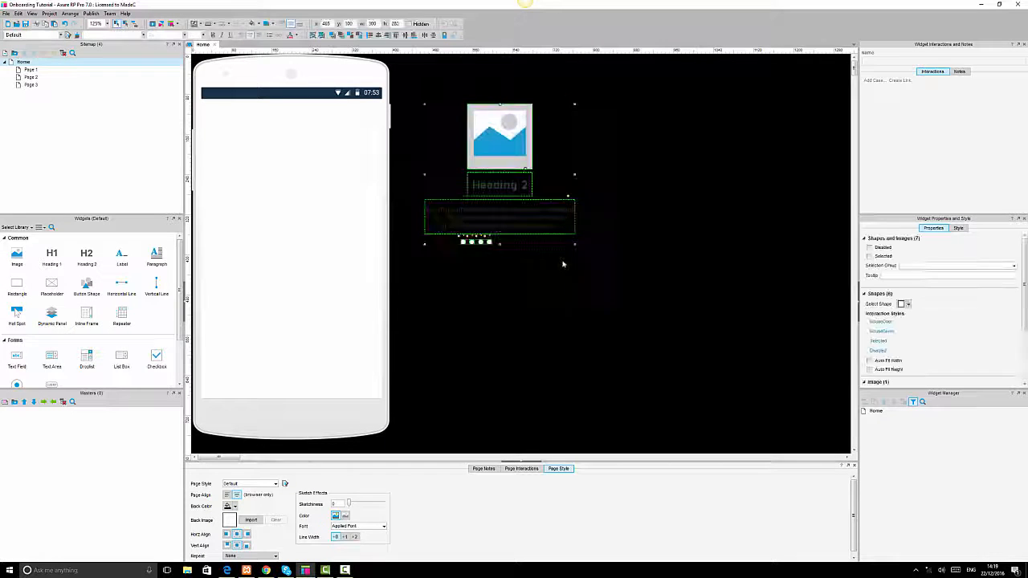
{"action": "left_click", "coordinate": [414, 36]}
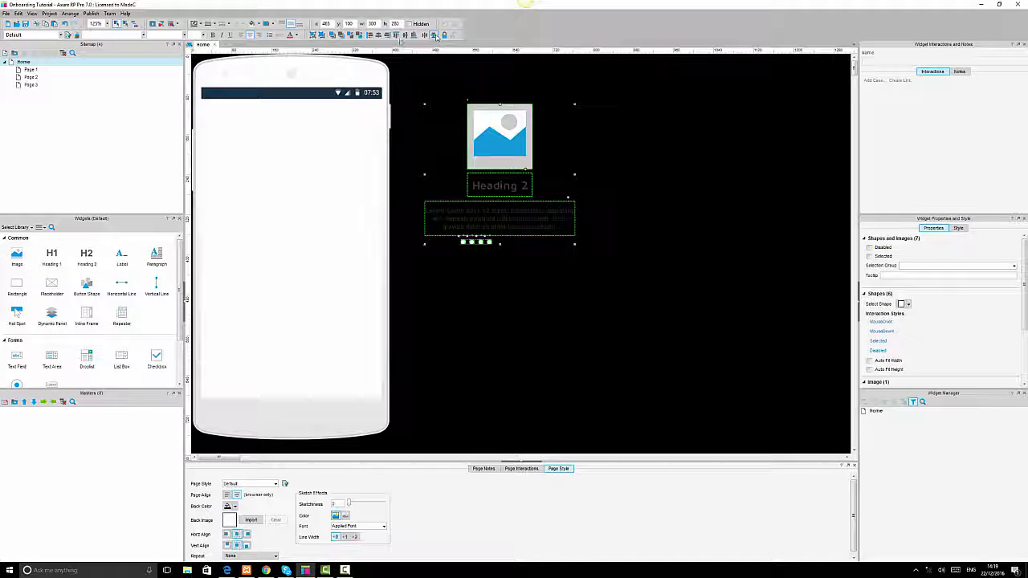
{"action": "left_click", "coordinate": [378, 36]}
{"action": "left_click", "coordinate": [634, 211]}
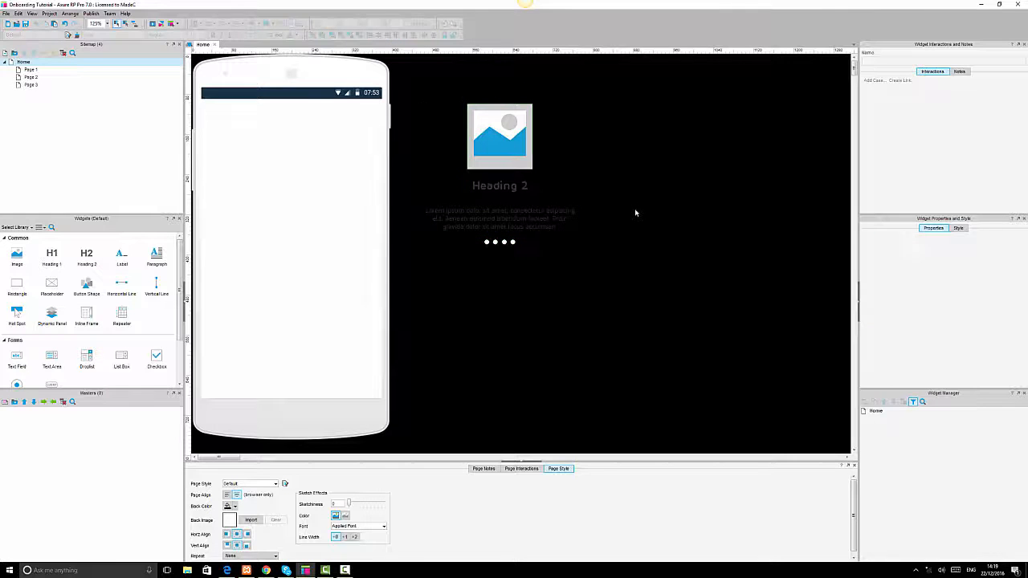
Move the row of dots slightly lower beneath the paragraph.
{"action": "left_click", "coordinate": [495, 242]}
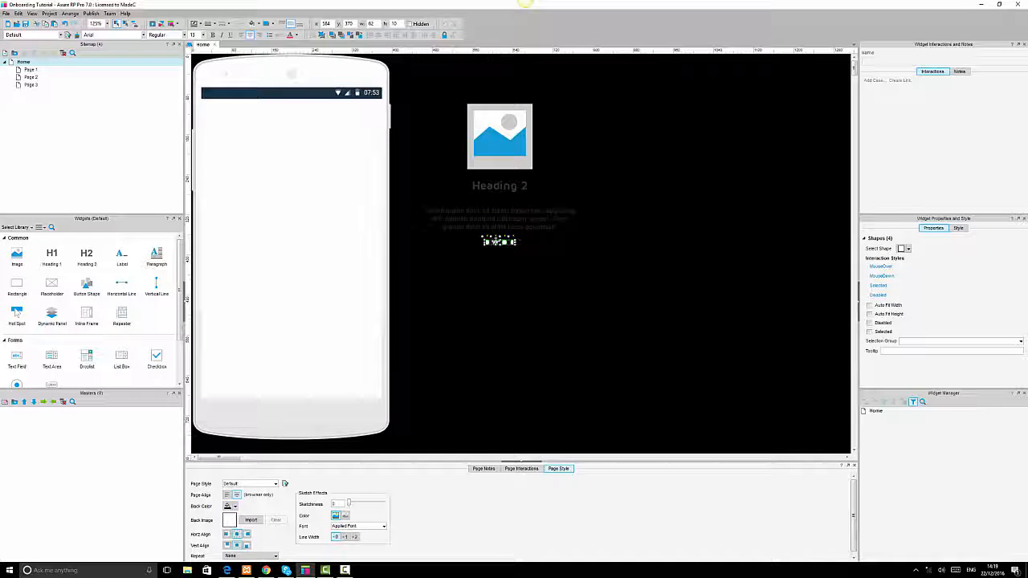
{"action": "left_click_drag", "start_coordinate": [495, 242], "coordinate": [496, 256]}
{"action": "left_click", "coordinate": [452, 340]}
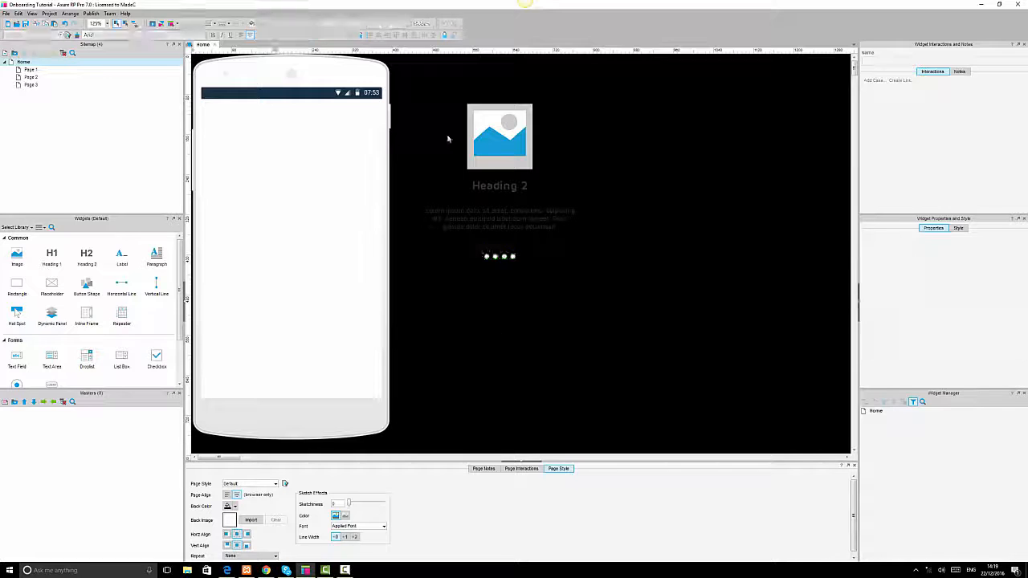
Shift the heading and paragraph slightly down between the image and the dots.
{"action": "left_click_drag", "start_coordinate": [404, 84], "coordinate": [630, 280]}
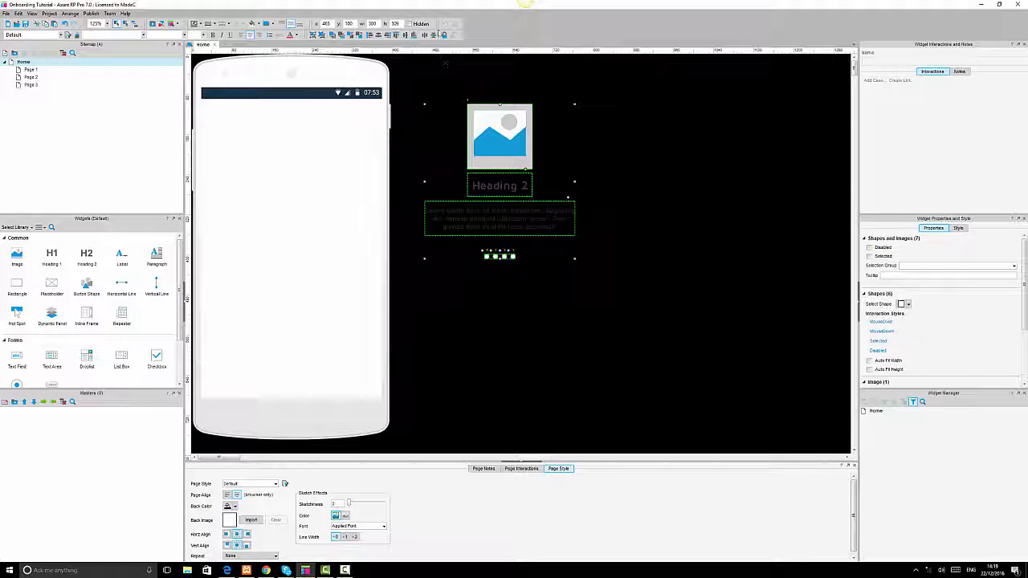
{"action": "left_click", "coordinate": [647, 173]}
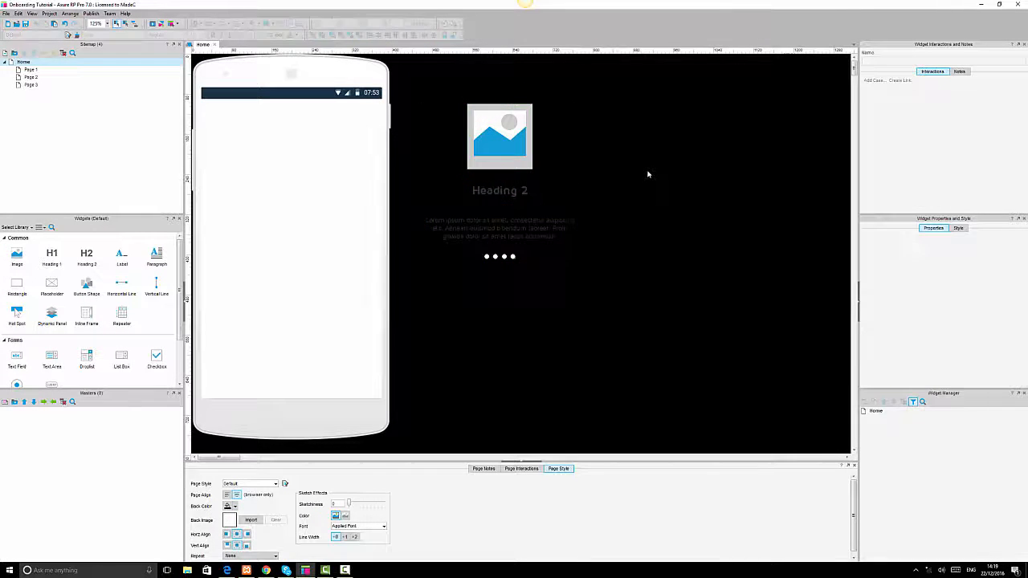
Select all the onboarding elements and group them together.
{"action": "left_click_drag", "start_coordinate": [411, 77], "coordinate": [646, 291]}
{"action": "left_click", "coordinate": [313, 36]}
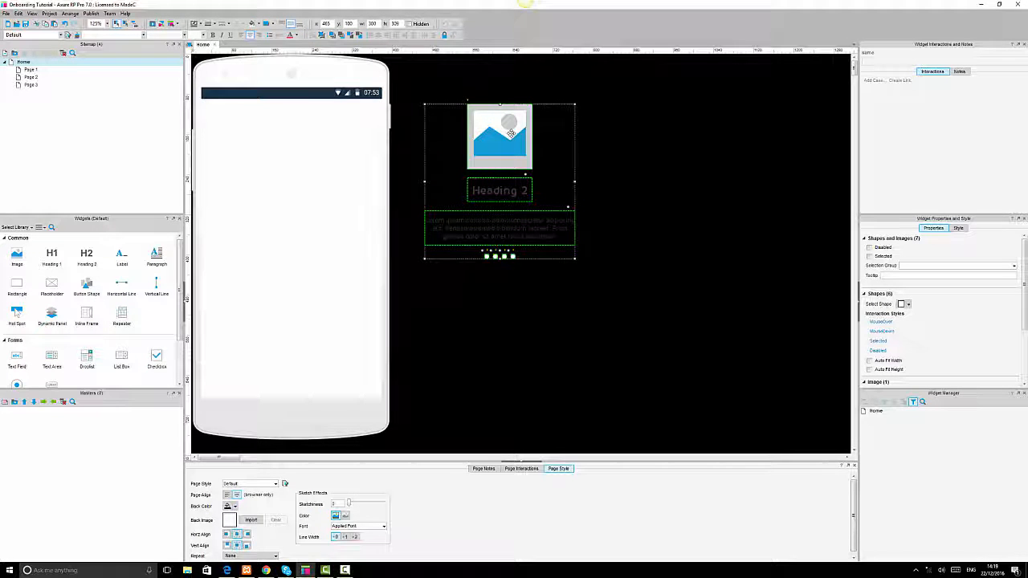
{"action": "left_click", "coordinate": [511, 132]}
{"action": "left_click", "coordinate": [700, 232]}
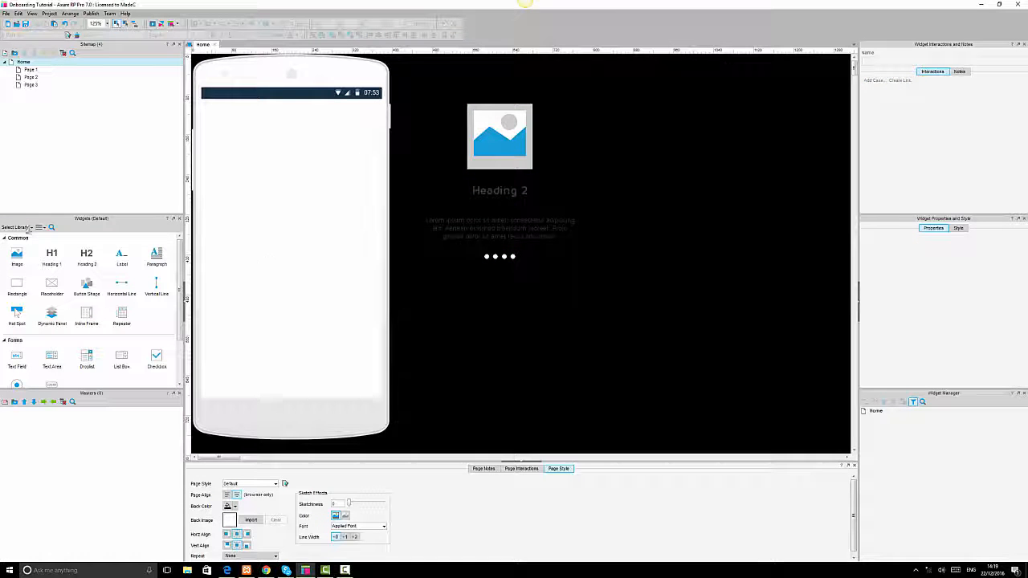
Add a tall rectangle about 80 × 597 along the phone's right edge and duplicate it to the left edge.
{"action": "left_click_drag", "start_coordinate": [17, 285], "coordinate": [370, 397]}
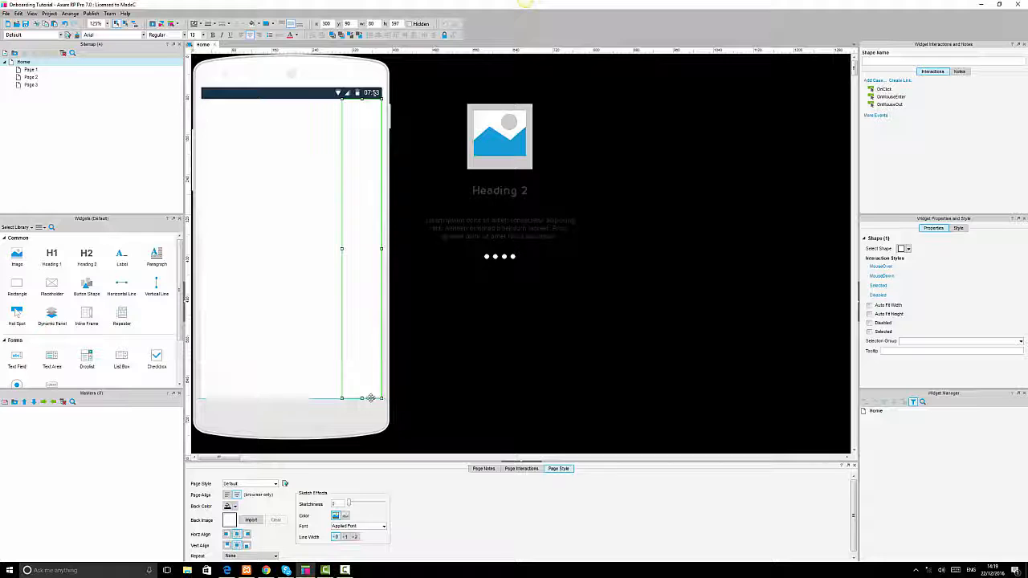
{"action": "key", "text": "ctrl+d"}
{"action": "left_click_drag", "start_coordinate": [369, 214], "coordinate": [225, 213]}
{"action": "left_click", "coordinate": [357, 199], "text": "shift"}
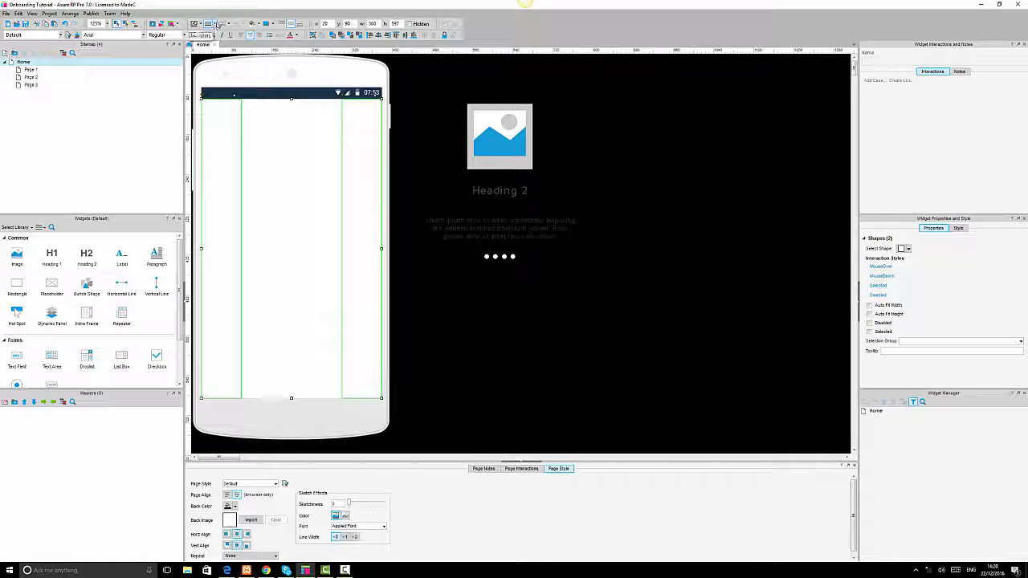
Clear the line and fill styling of both edge rectangles so they are invisible.
{"action": "left_click", "coordinate": [213, 24]}
{"action": "left_click", "coordinate": [207, 34]}
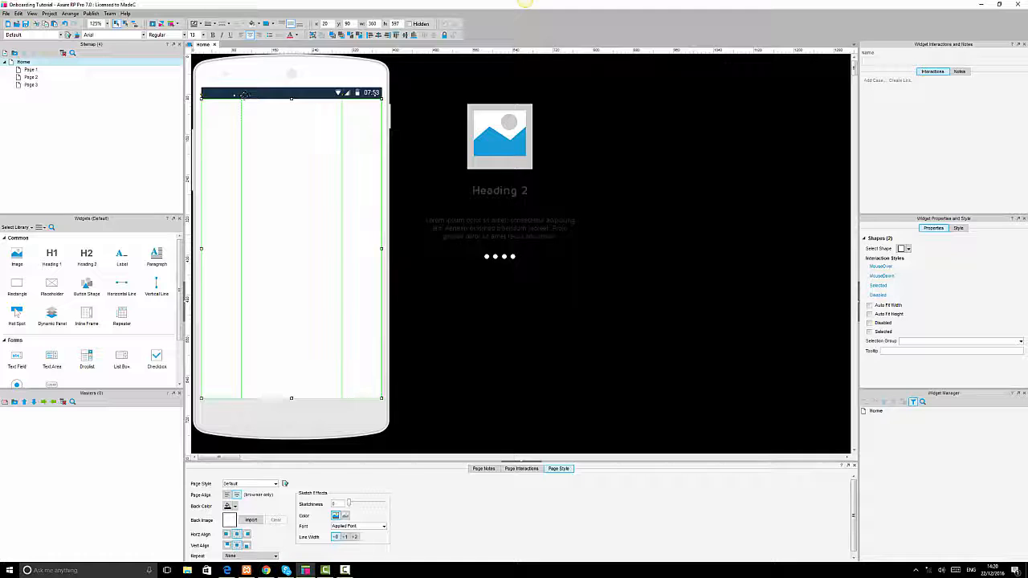
{"action": "left_click", "coordinate": [267, 24]}
{"action": "left_click", "coordinate": [320, 56]}
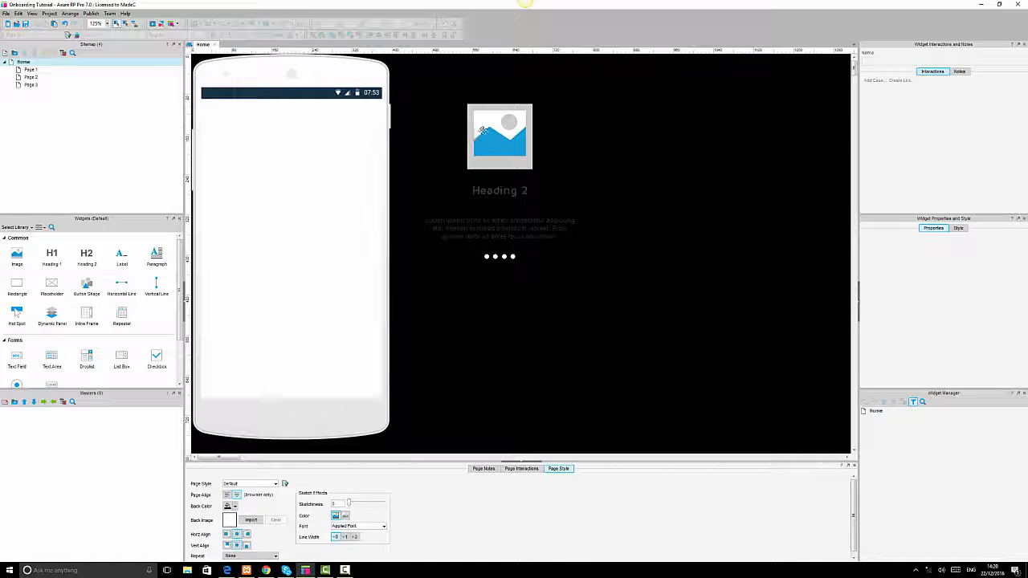
Move the grouped onboarding content onto the phone screen and center it horizontally on the screen.
{"action": "left_click", "coordinate": [509, 148]}
{"action": "left_click_drag", "start_coordinate": [510, 148], "coordinate": [300, 204]}
{"action": "left_click", "coordinate": [288, 138]}
{"action": "left_click", "coordinate": [291, 186], "text": "shift"}
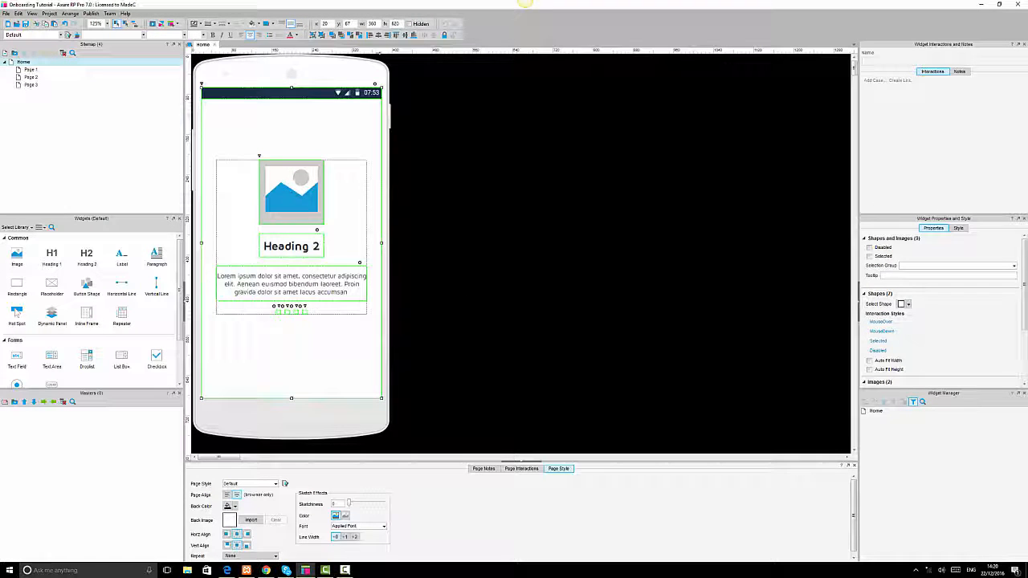
{"action": "left_click", "coordinate": [404, 36]}
{"action": "left_click", "coordinate": [526, 174]}
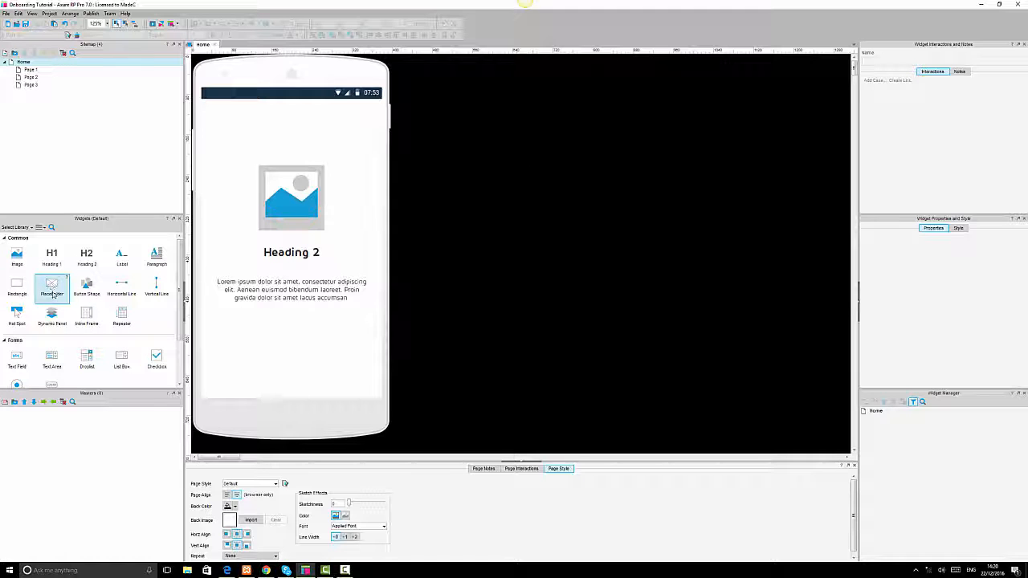
Add a Heading 2 text below the phone content reading Login.
{"action": "left_click_drag", "start_coordinate": [86, 256], "coordinate": [479, 351]}
{"action": "double_click", "coordinate": [478, 350]}
{"action": "type", "text": "Login"}
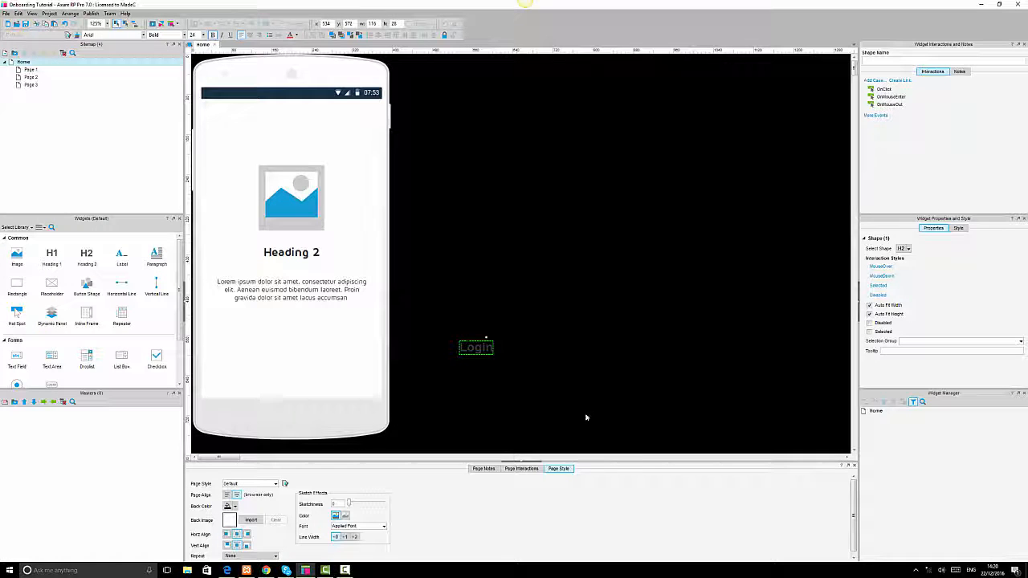
{"action": "left_click", "coordinate": [525, 369]}
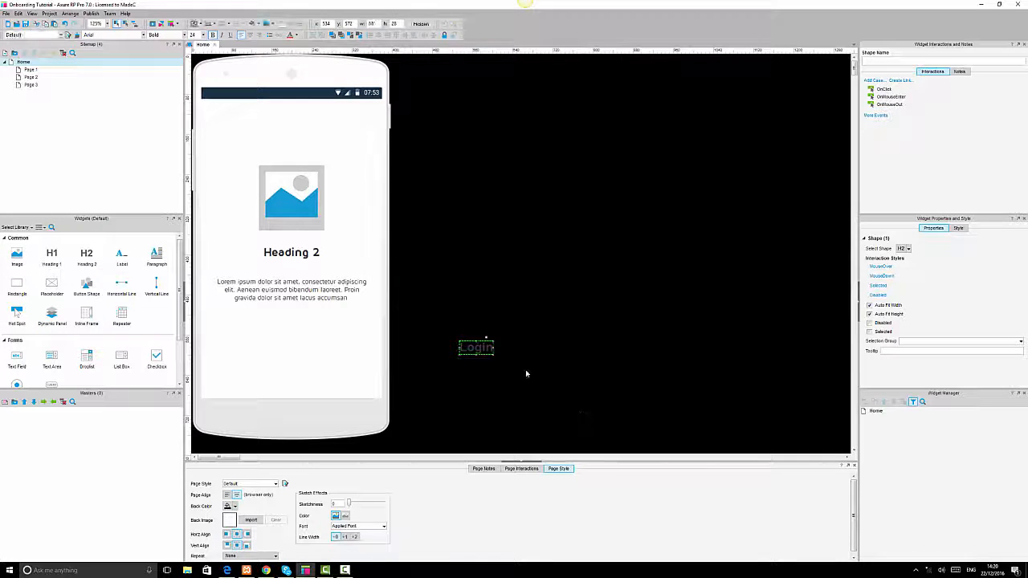
Duplicate the Login text to its right and change the copy to Skip.
{"action": "left_click", "coordinate": [487, 352]}
{"action": "left_click_drag", "start_coordinate": [487, 351], "coordinate": [546, 347]}
{"action": "double_click", "coordinate": [546, 347]}
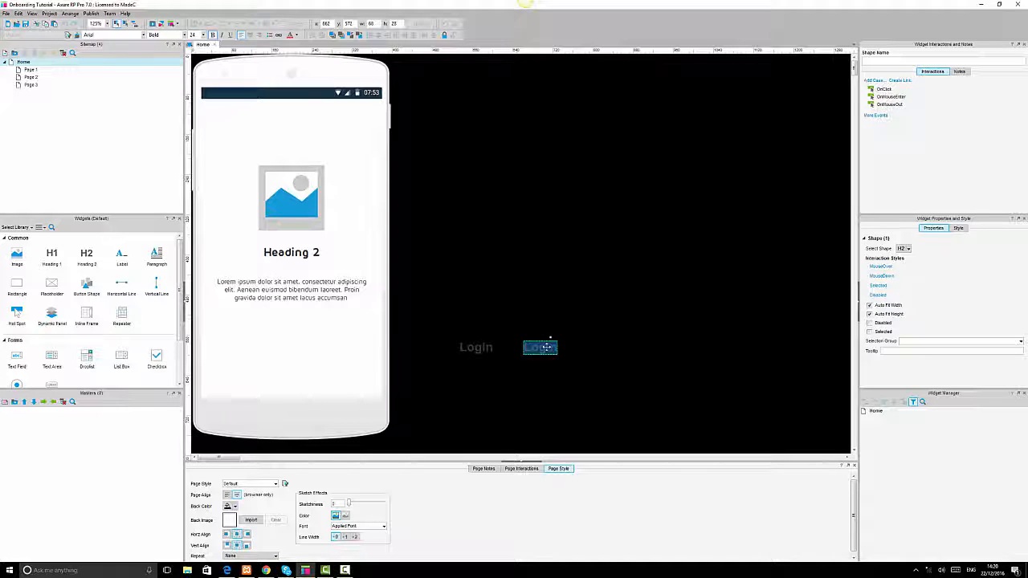
{"action": "type", "text": "Skip"}
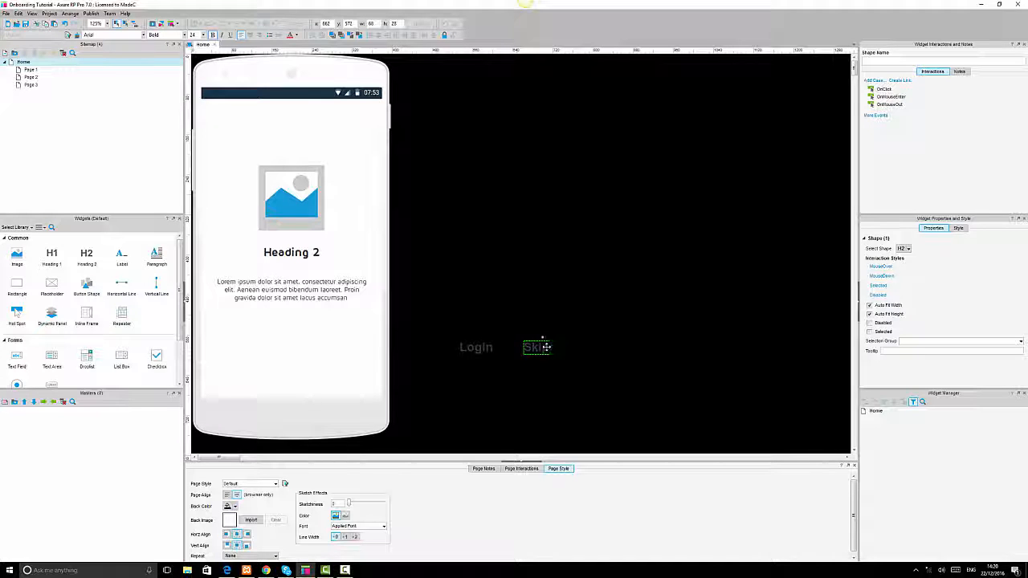
Select the Login and Skip labels and set their font to Maven Pro at size 14.
{"action": "left_click", "coordinate": [458, 329]}
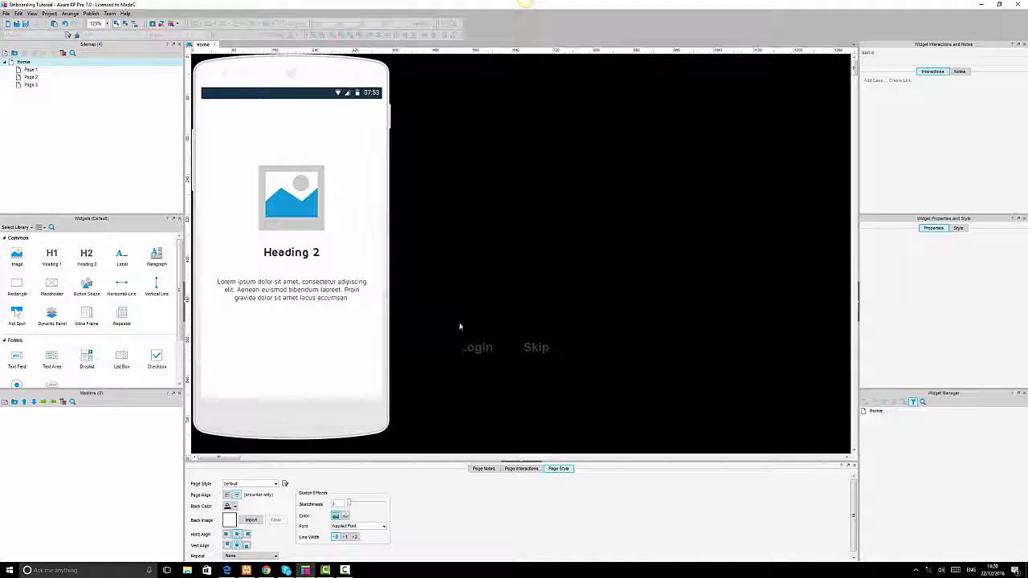
{"action": "left_click_drag", "start_coordinate": [447, 322], "coordinate": [603, 383]}
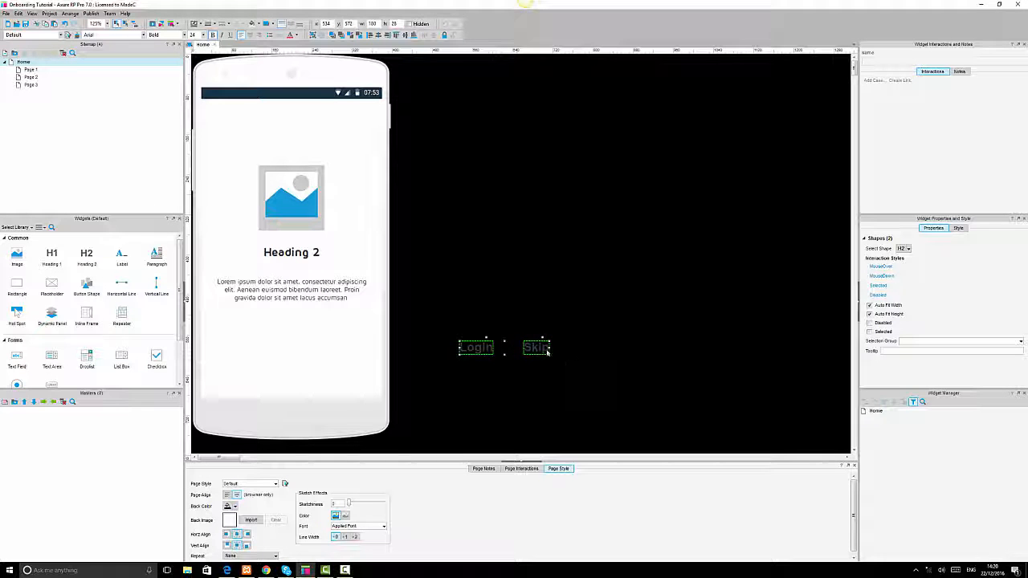
{"action": "left_click", "coordinate": [585, 369]}
{"action": "left_click", "coordinate": [536, 347]}
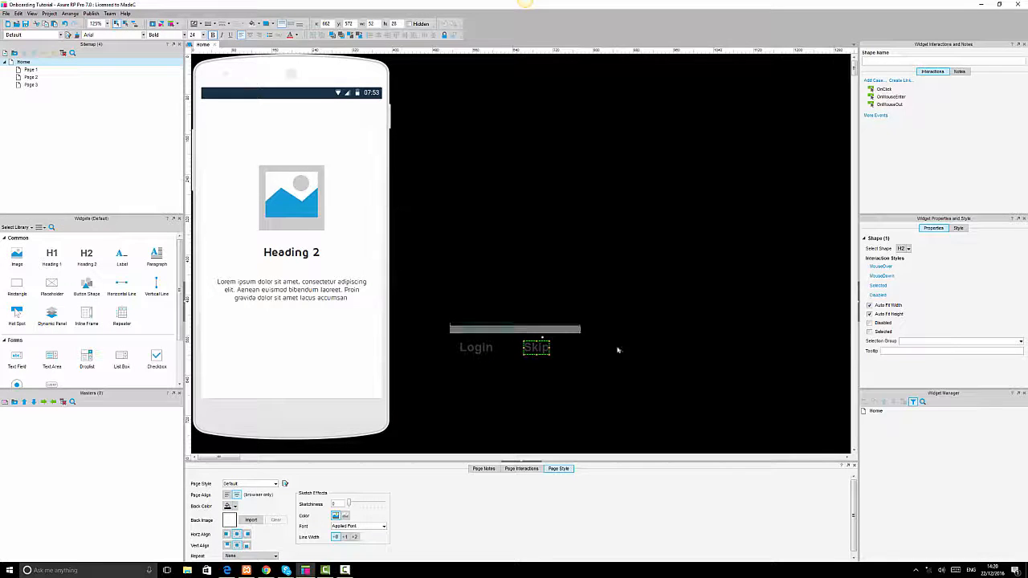
{"action": "left_click_drag", "start_coordinate": [447, 322], "coordinate": [619, 391]}
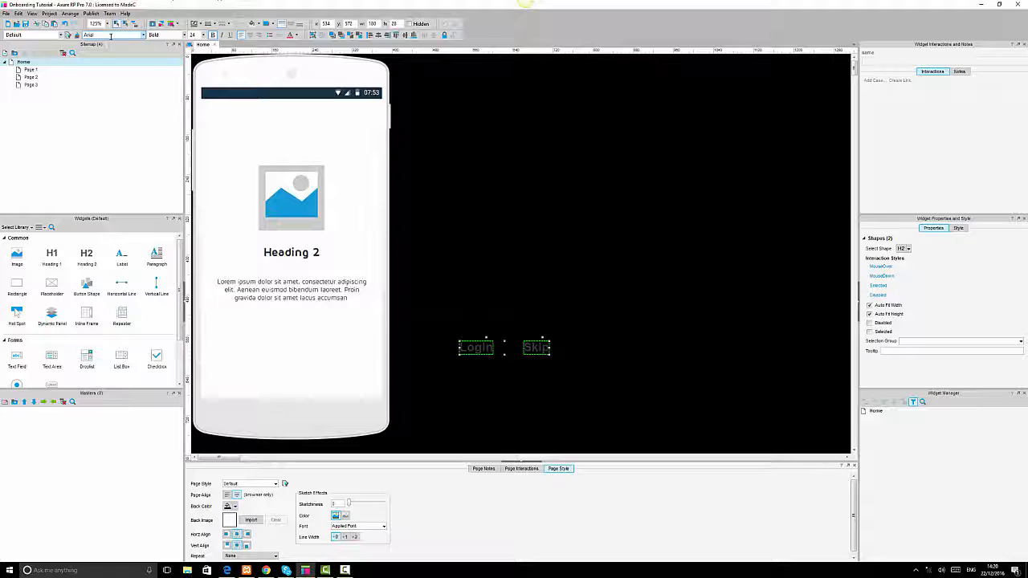
{"action": "key", "text": "Return"}
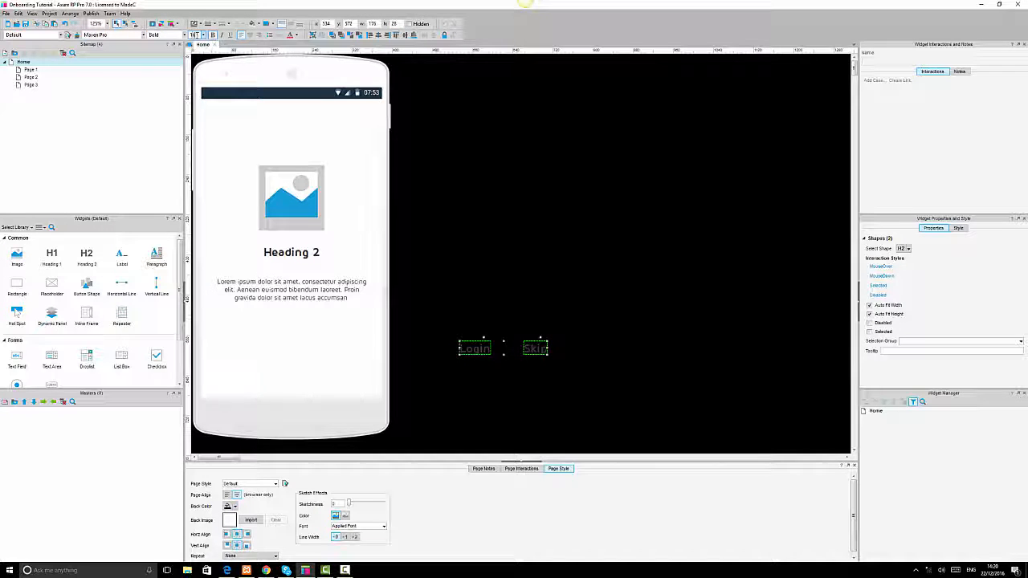
{"action": "key", "text": "Return"}
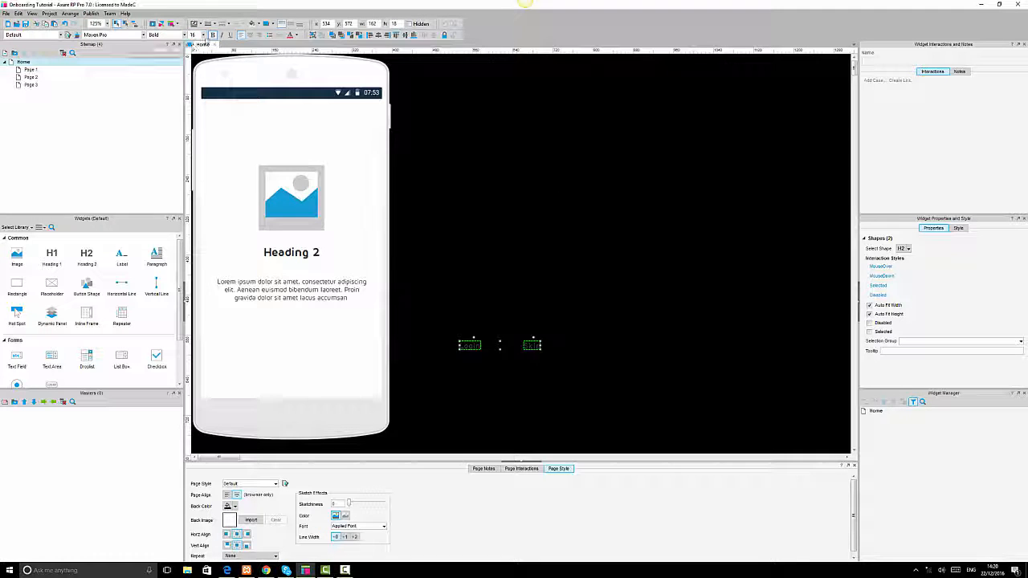
{"action": "left_click", "coordinate": [194, 34]}
{"action": "type", "text": "14"}
{"action": "key", "text": "Return"}
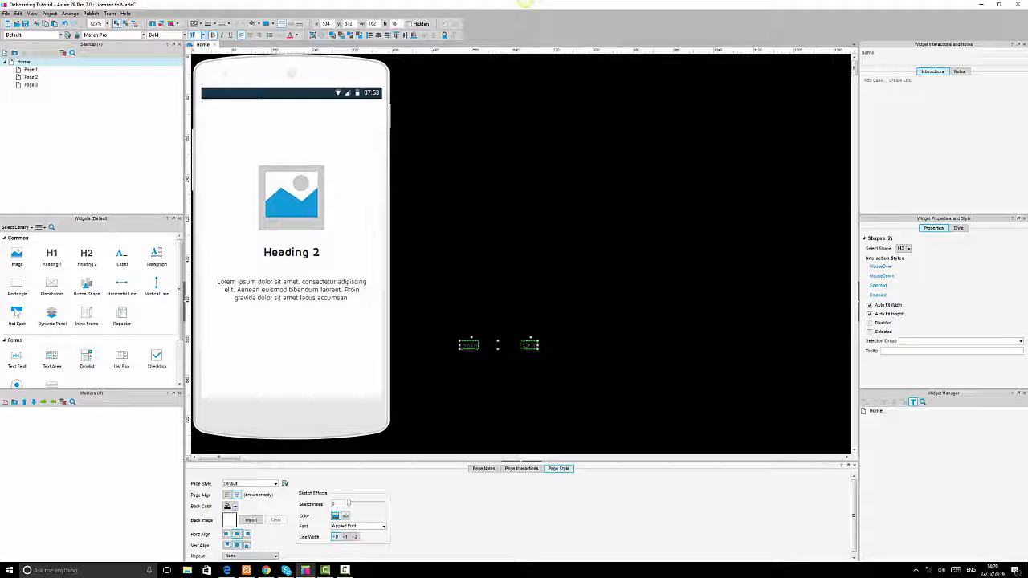
Turn off auto-fit on the Login and Skip labels and adjust their text alignment.
{"action": "left_click", "coordinate": [562, 281]}
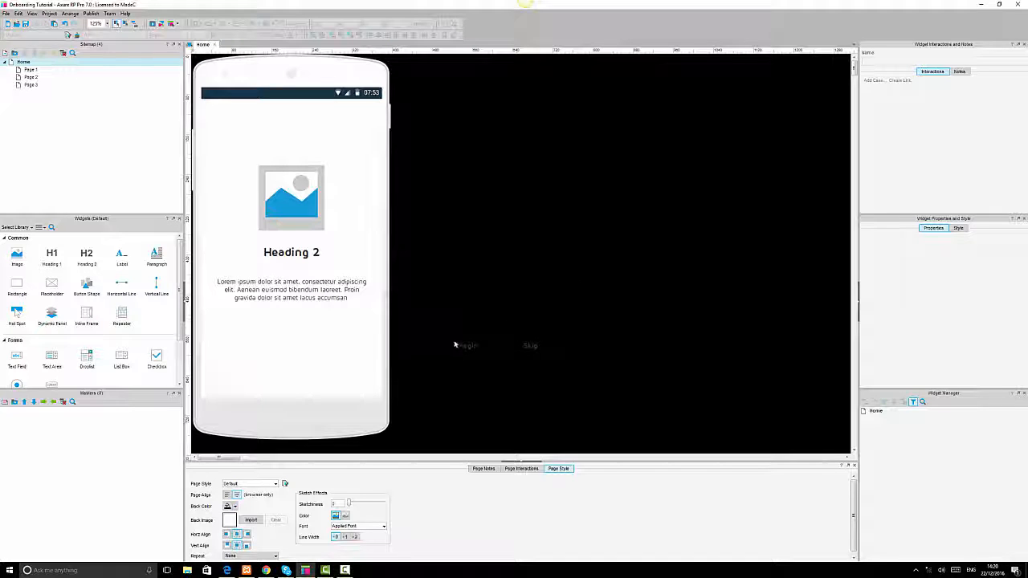
{"action": "left_click", "coordinate": [465, 345]}
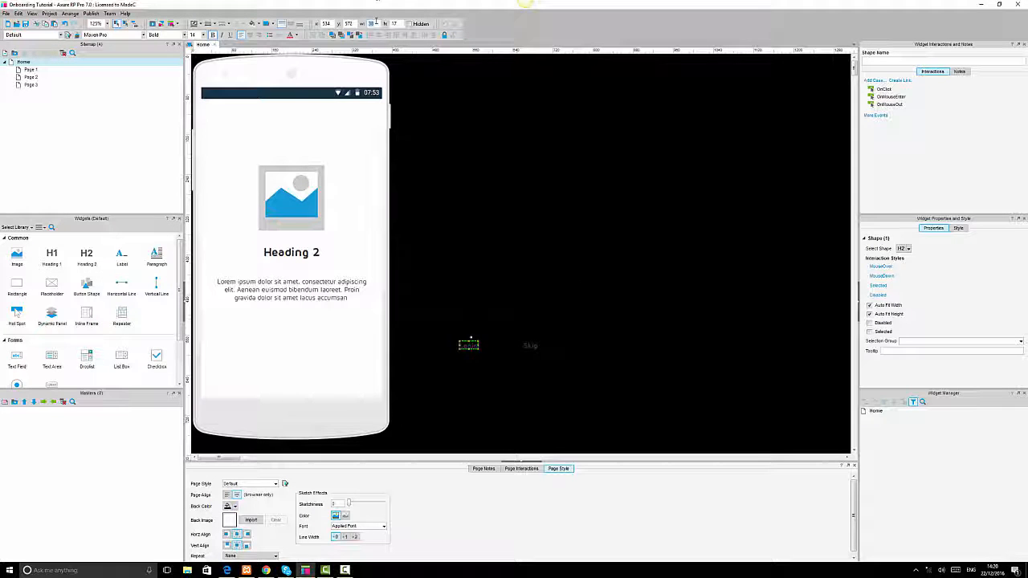
{"action": "key", "text": "Return"}
{"action": "left_click_drag", "start_coordinate": [496, 325], "coordinate": [554, 371]}
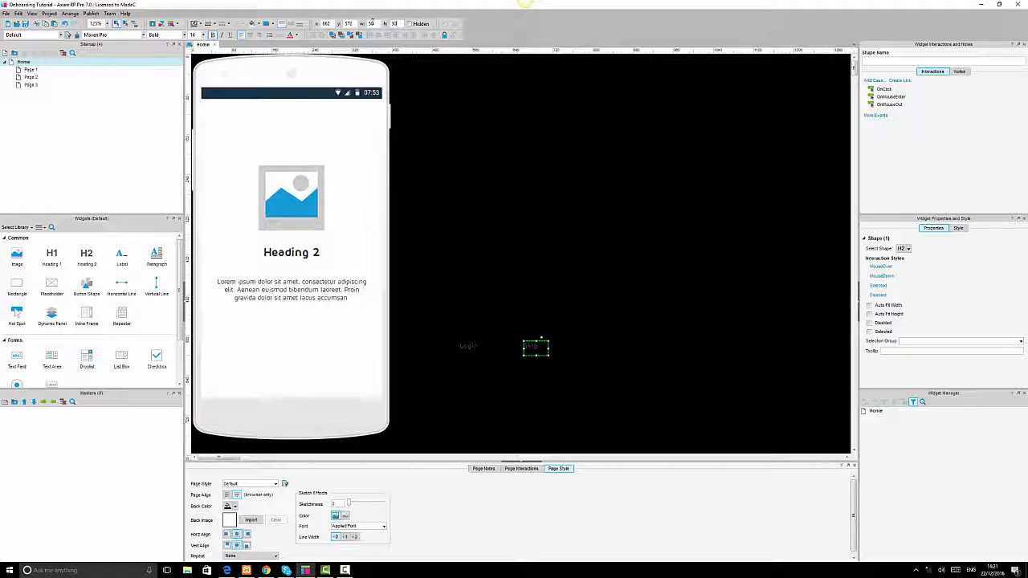
{"action": "left_click", "coordinate": [463, 319]}
{"action": "left_click_drag", "start_coordinate": [431, 310], "coordinate": [642, 372]}
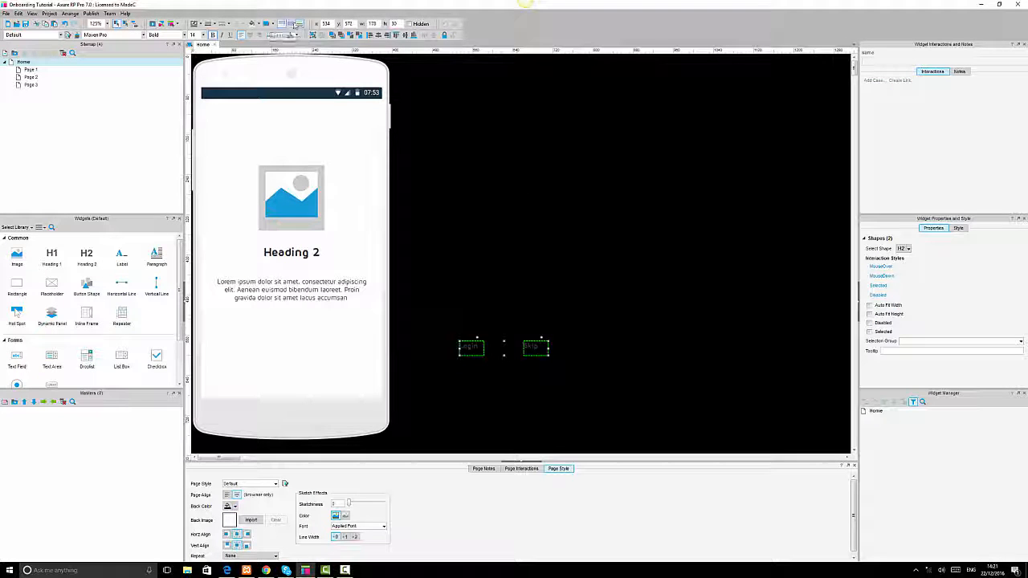
{"action": "left_click", "coordinate": [251, 35]}
{"action": "left_click", "coordinate": [484, 223]}
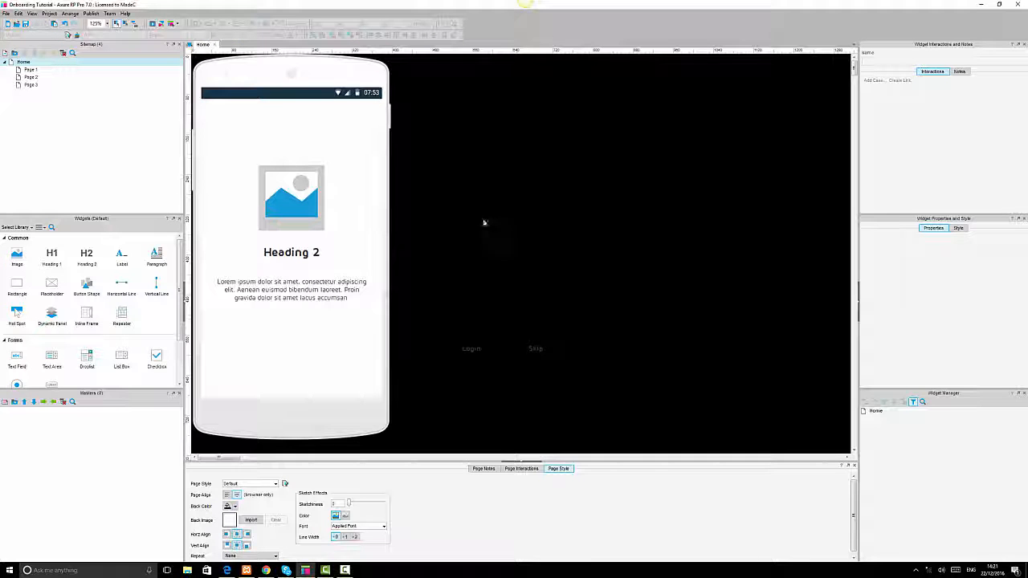
Move the Login label to the phone screen's bottom-left corner and Skip to the bottom-right corner.
{"action": "left_click_drag", "start_coordinate": [472, 349], "coordinate": [216, 384]}
{"action": "left_click_drag", "start_coordinate": [533, 349], "coordinate": [367, 385]}
{"action": "left_click", "coordinate": [215, 383], "text": "shift"}
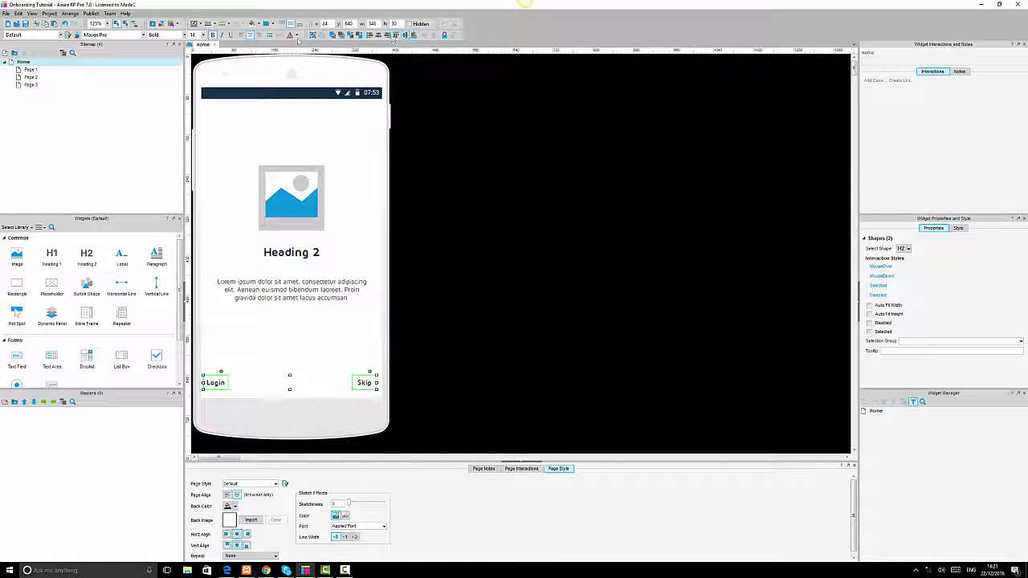
{"action": "left_click", "coordinate": [601, 273]}
Select both Login and Skip labels and align them with each other.
{"action": "left_click", "coordinate": [363, 385]}
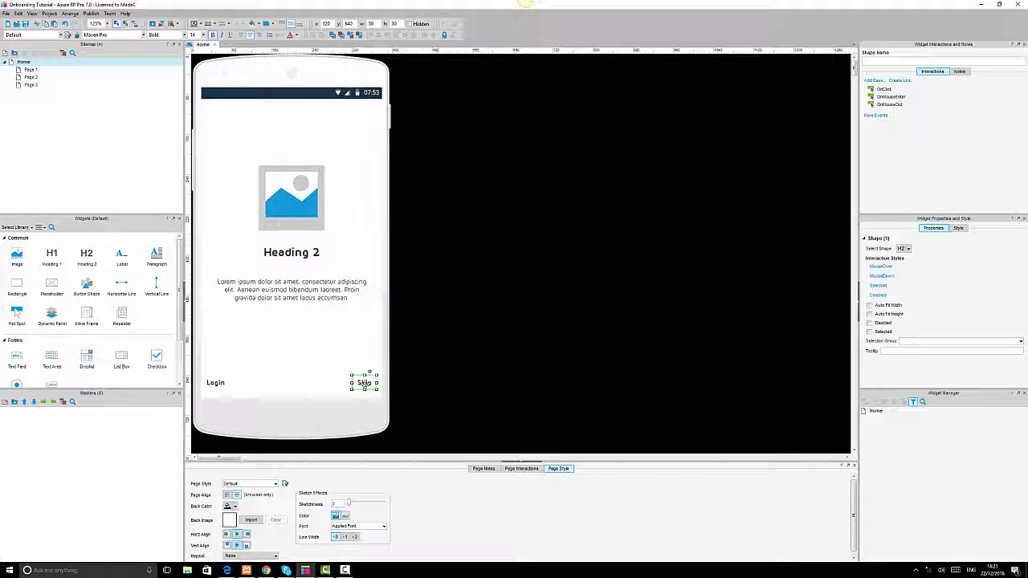
{"action": "left_click", "coordinate": [215, 383]}
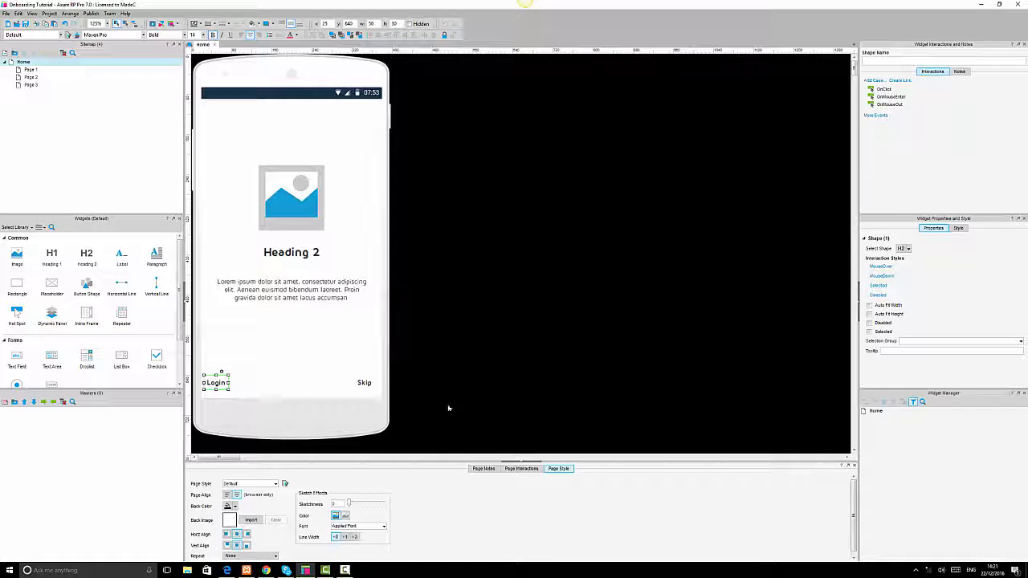
{"action": "left_click", "coordinate": [511, 404]}
{"action": "left_click", "coordinate": [215, 382]}
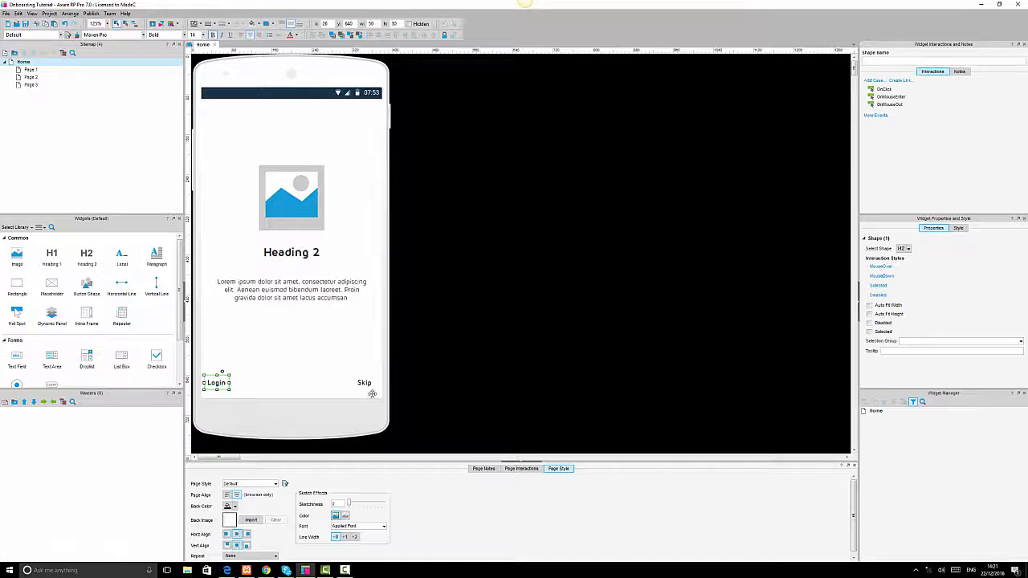
{"action": "left_click", "coordinate": [367, 380], "text": "ctrl"}
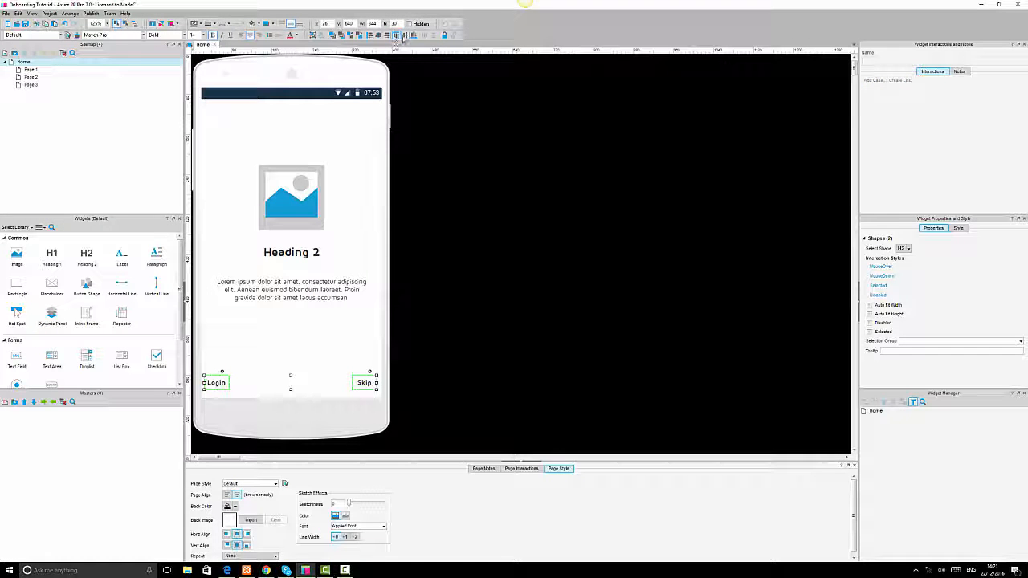
{"action": "left_click", "coordinate": [472, 159]}
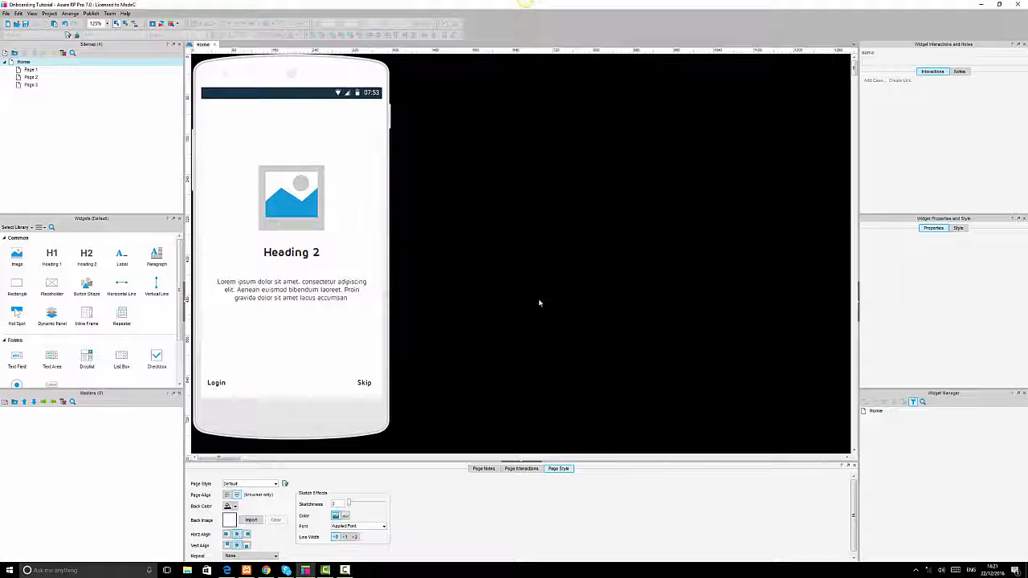
{"action": "left_click", "coordinate": [371, 135]}
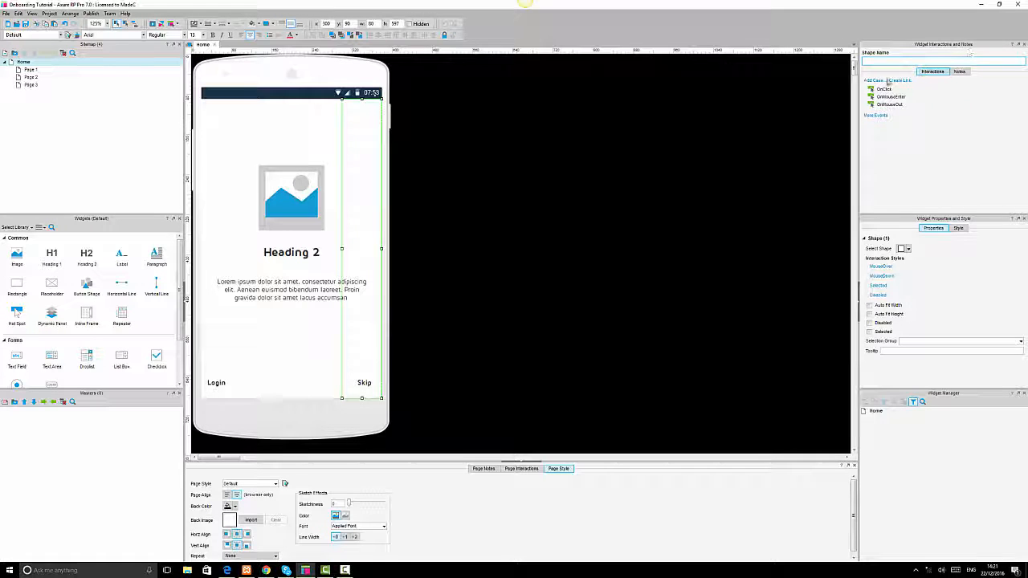
{"action": "double_click", "coordinate": [883, 89]}
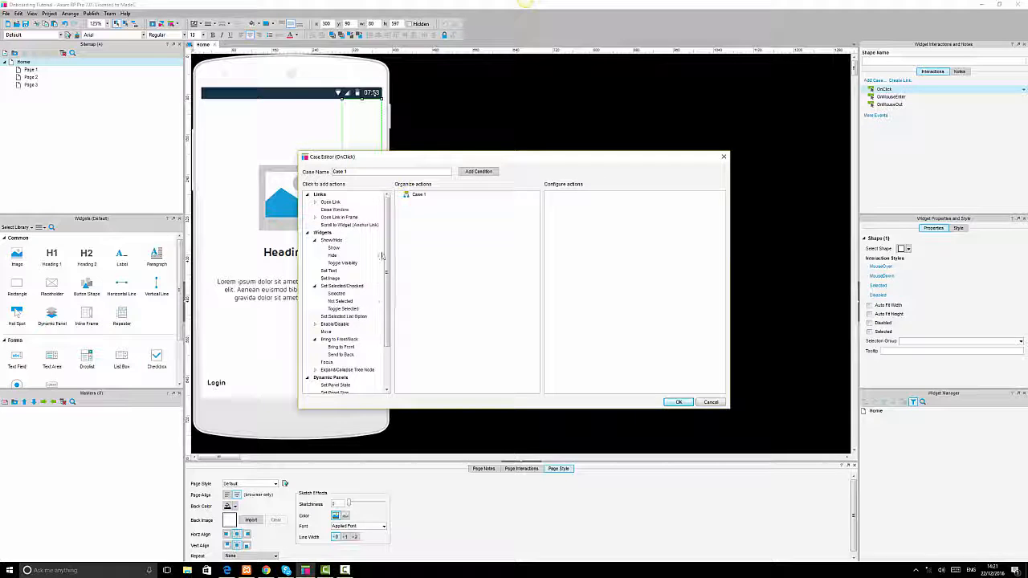
{"action": "scroll", "coordinate": [361, 337], "scroll_direction": "down", "scroll_amount": 2}
{"action": "left_click", "coordinate": [328, 332]}
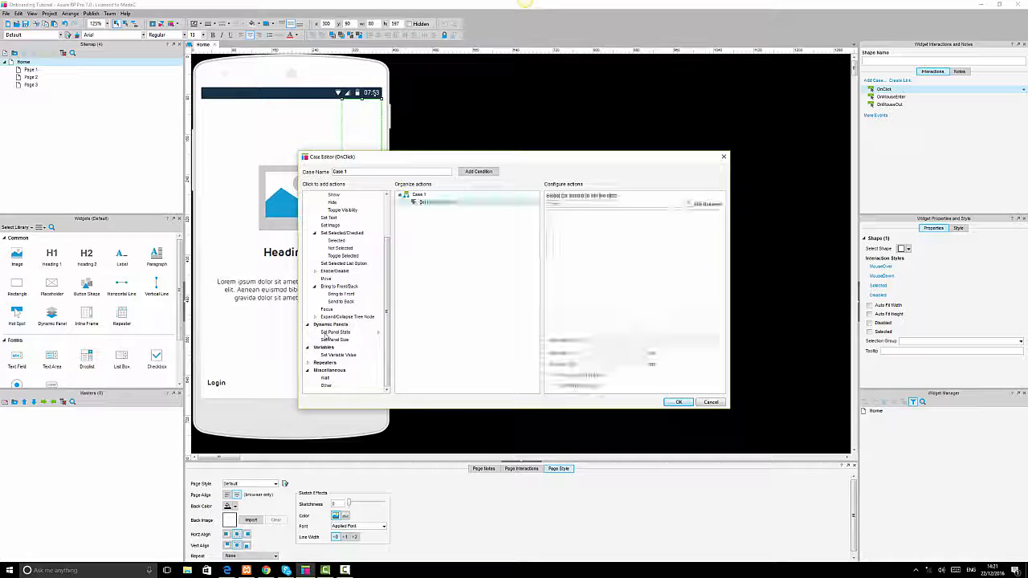
{"action": "left_click", "coordinate": [706, 404]}
{"action": "left_click", "coordinate": [589, 361]}
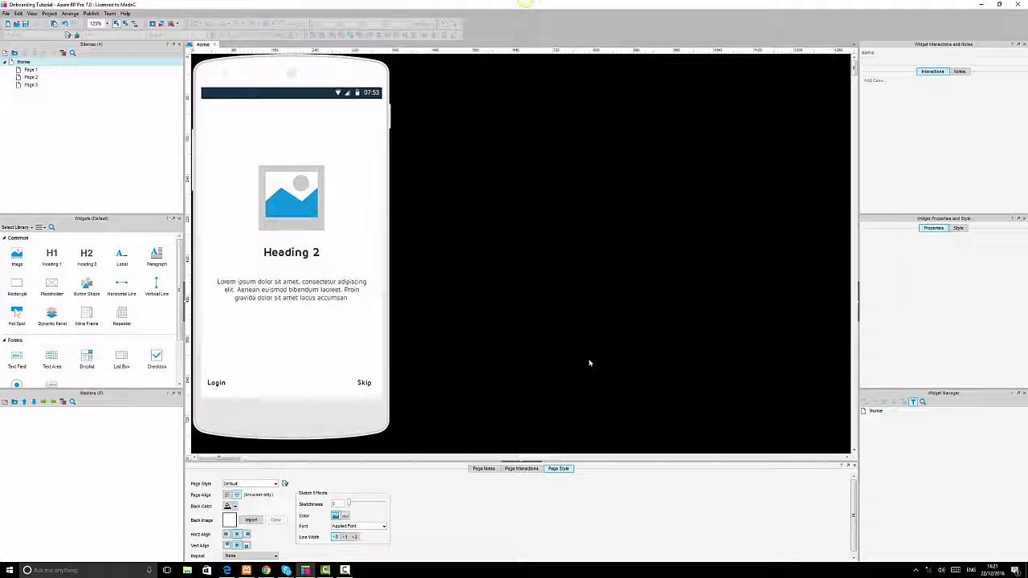
Convert the grouped image, heading, paragraph and dots into a dynamic panel.
{"action": "left_click", "coordinate": [298, 185]}
{"action": "right_click", "coordinate": [298, 184]}
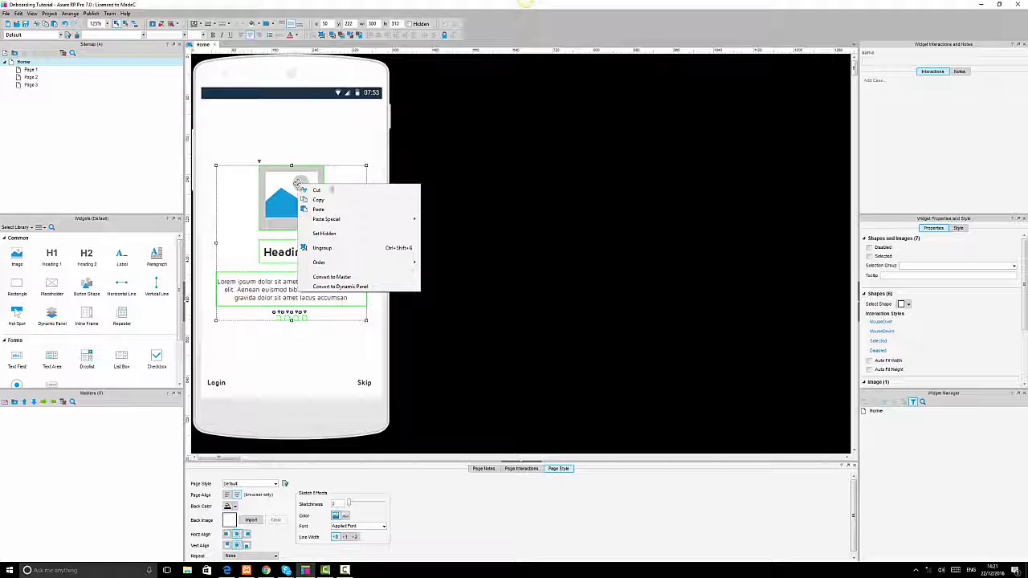
{"action": "left_click", "coordinate": [589, 230]}
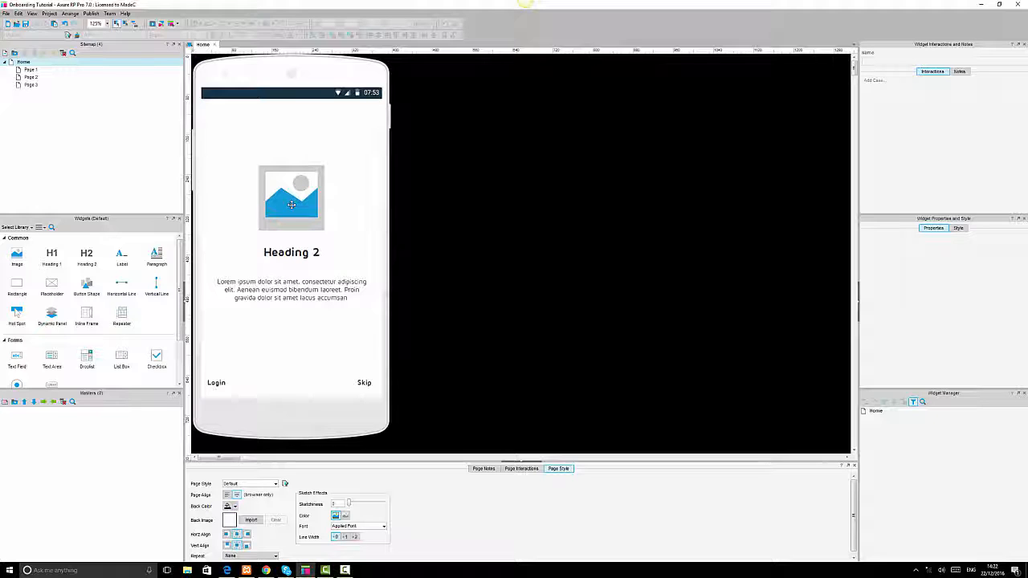
{"action": "left_click", "coordinate": [290, 142]}
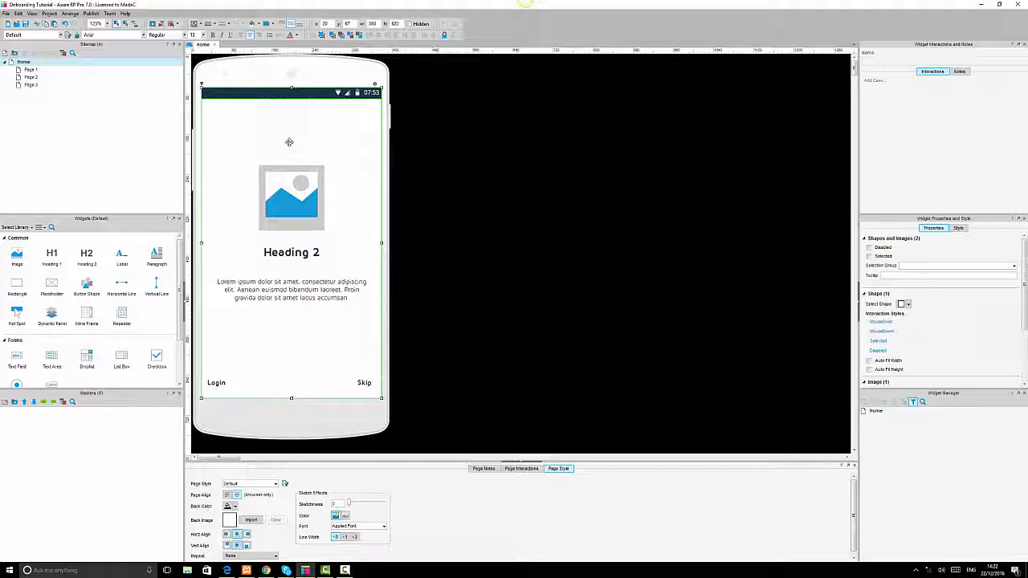
{"action": "left_click", "coordinate": [300, 202]}
{"action": "right_click", "coordinate": [299, 202]}
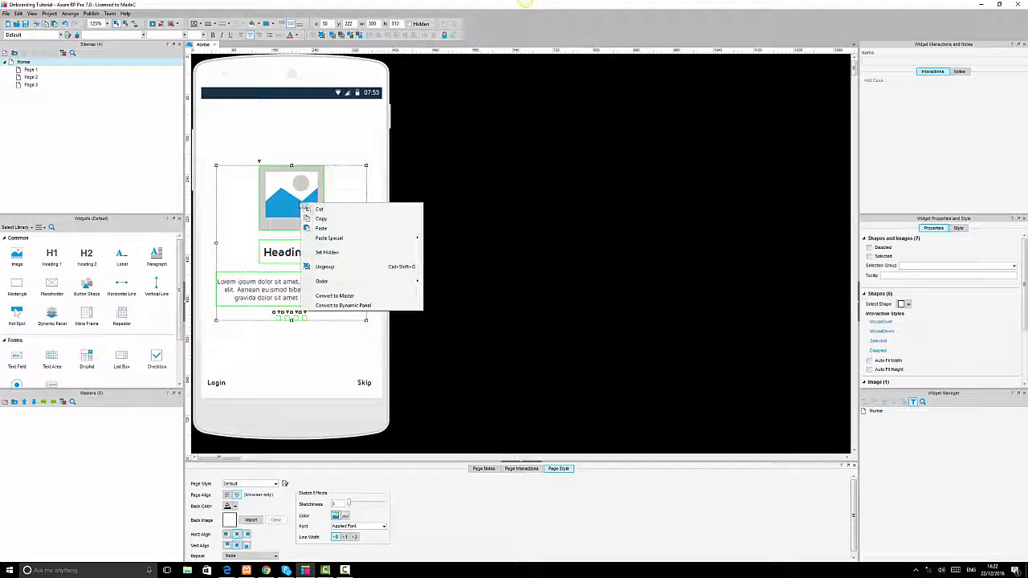
{"action": "left_click", "coordinate": [348, 306]}
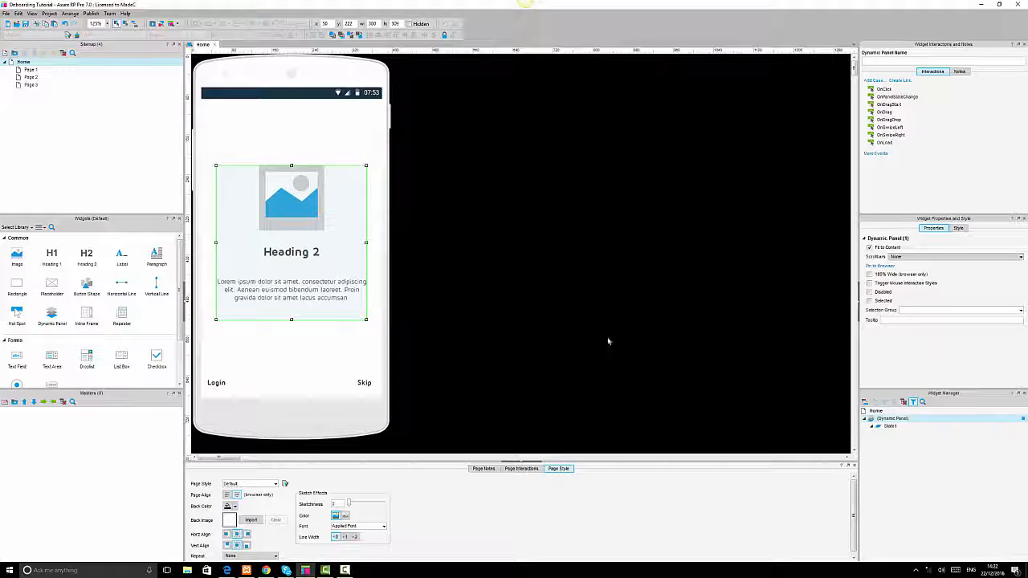
Name the dynamic panel Onboarding Slider and add two more panel states.
{"action": "double_click", "coordinate": [896, 423]}
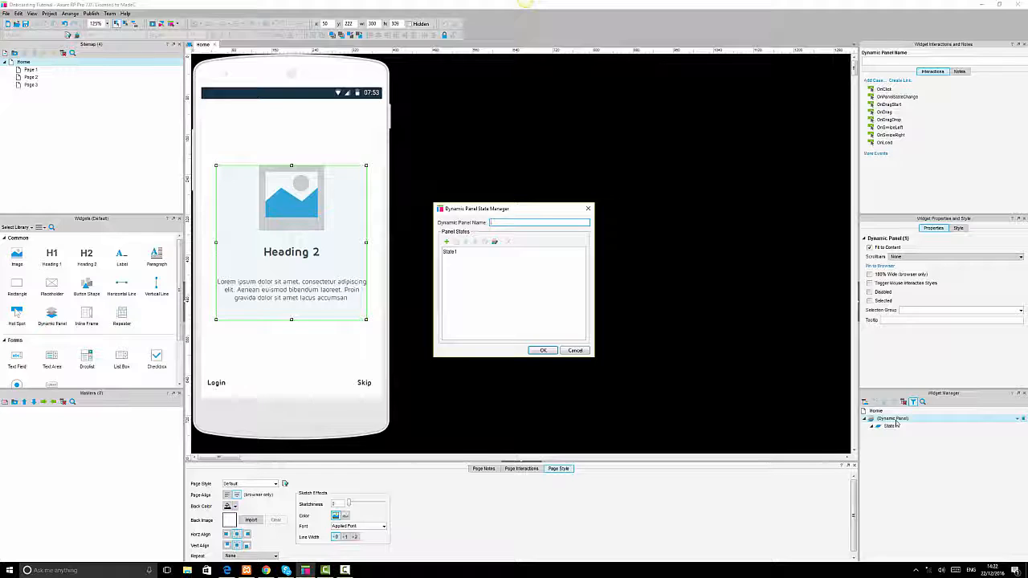
{"action": "type", "text": "Cont"}
{"action": "type", "text": "arding"}
{"action": "type", "text": " Slider"}
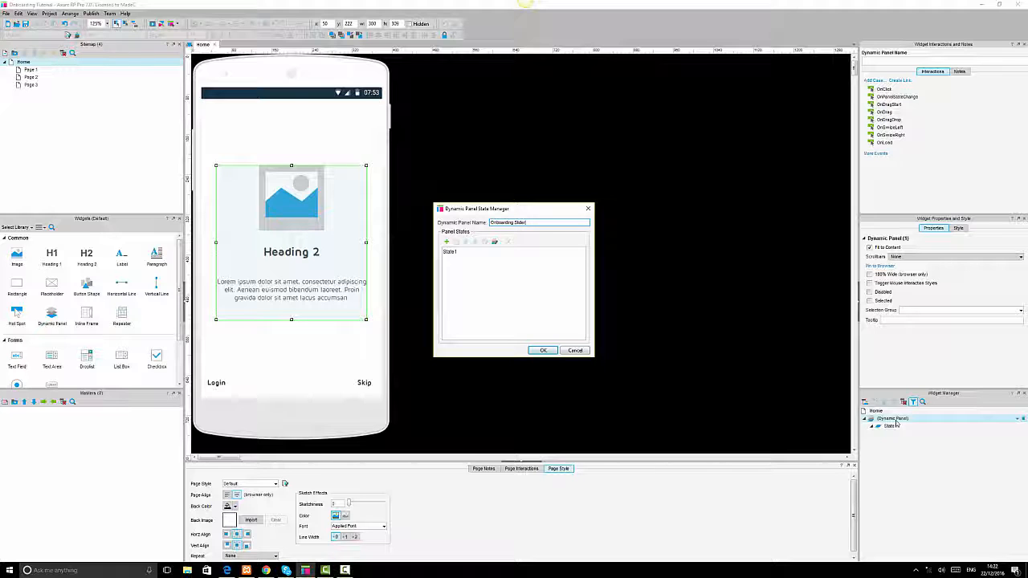
{"action": "left_click", "coordinate": [446, 241]}
{"action": "left_click", "coordinate": [446, 241]}
{"action": "left_click", "coordinate": [543, 352]}
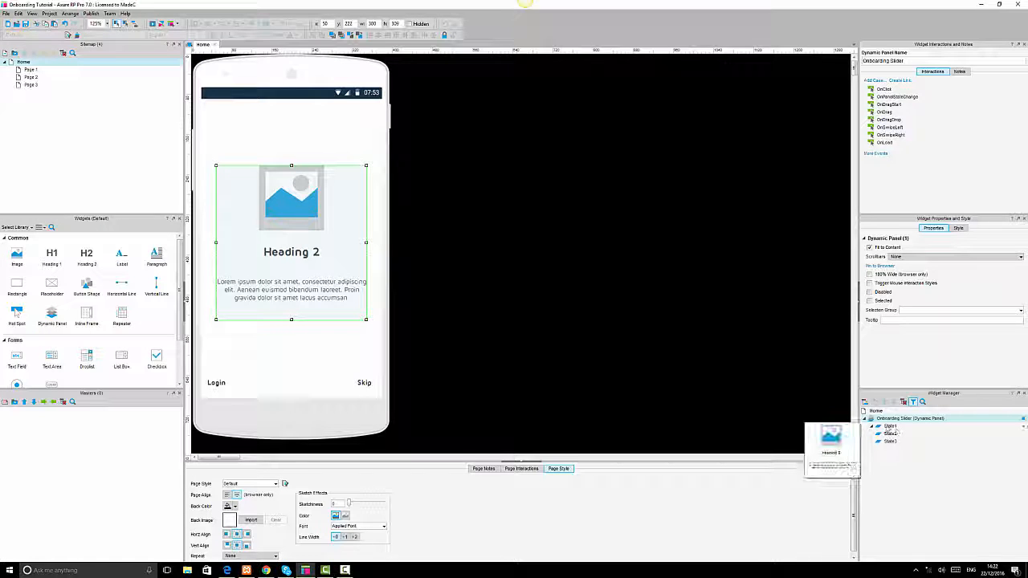
Copy all of State1's content and paste it into State2 and State3.
{"action": "double_click", "coordinate": [890, 427]}
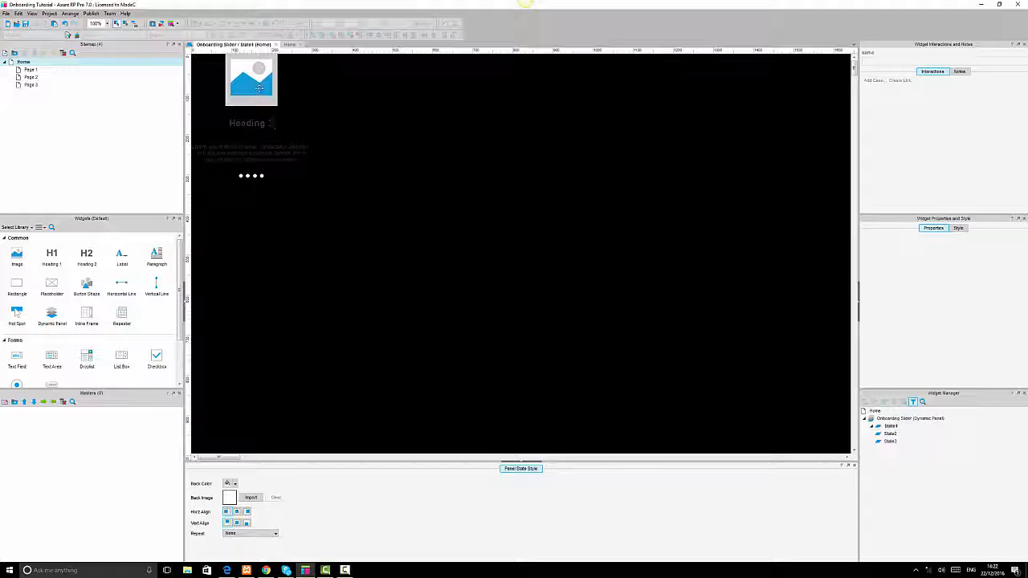
{"action": "key", "text": "ctrl+a"}
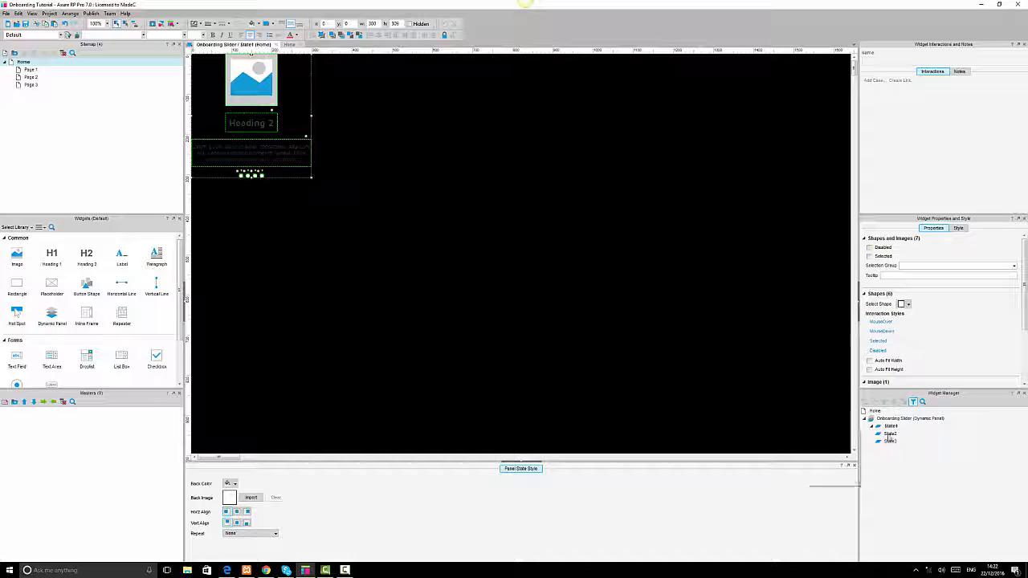
{"action": "double_click", "coordinate": [890, 433]}
{"action": "key", "text": "ctrl+v"}
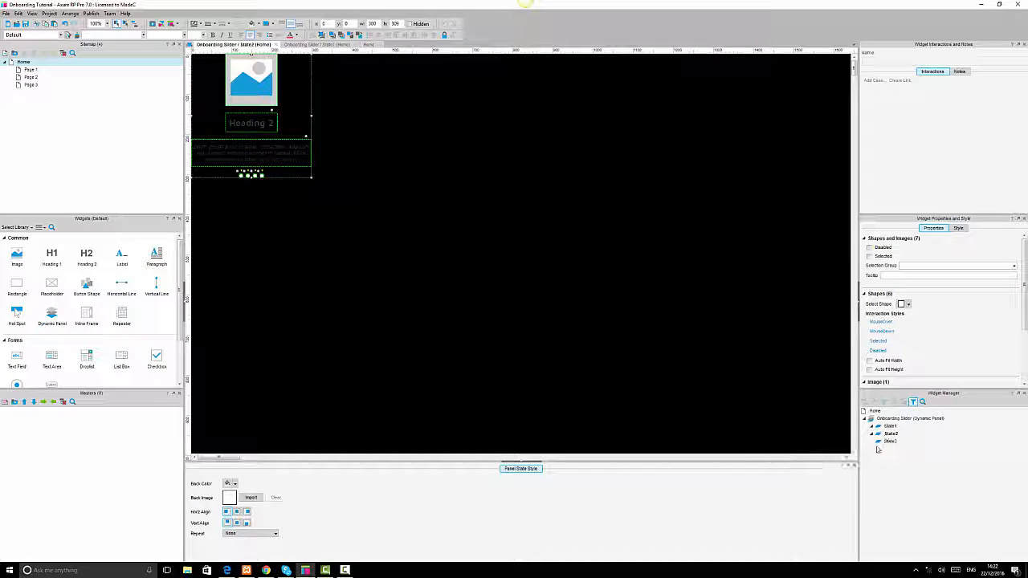
{"action": "double_click", "coordinate": [888, 442]}
{"action": "key", "text": "ctrl+v"}
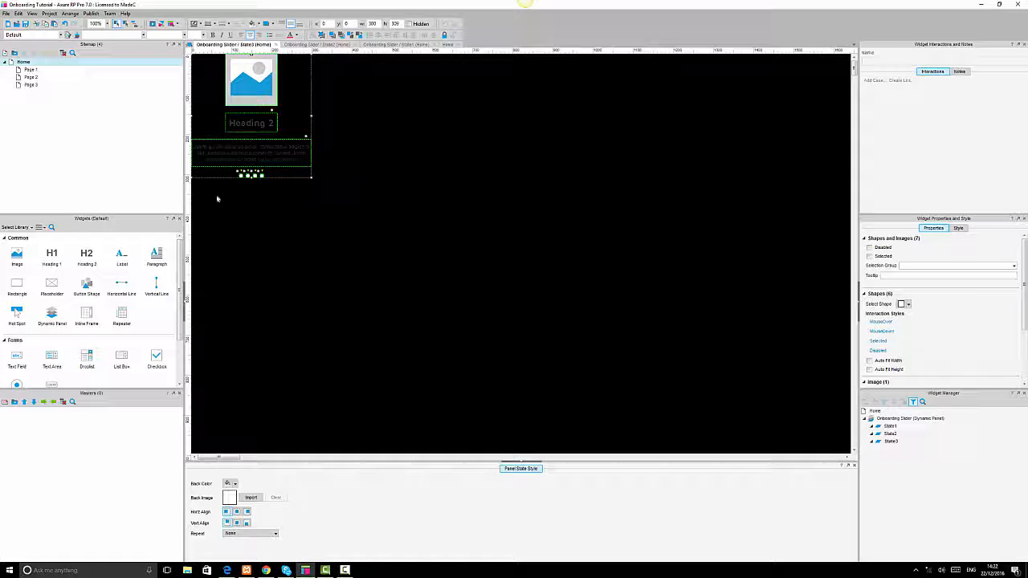
Add a fourth state to the Onboarding Slider panel and paste the copied content into State4.
{"action": "left_click", "coordinate": [367, 172]}
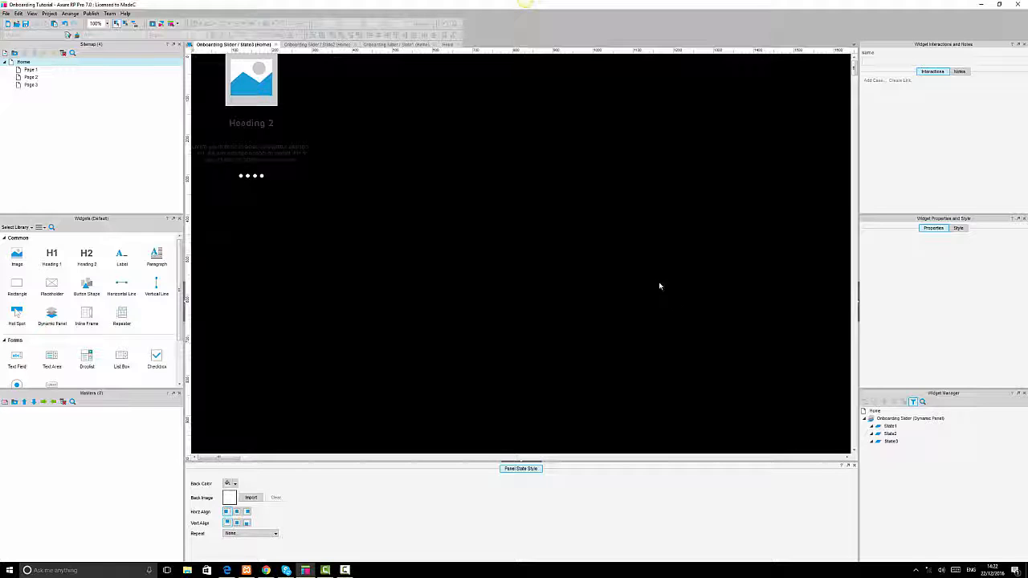
{"action": "double_click", "coordinate": [904, 419]}
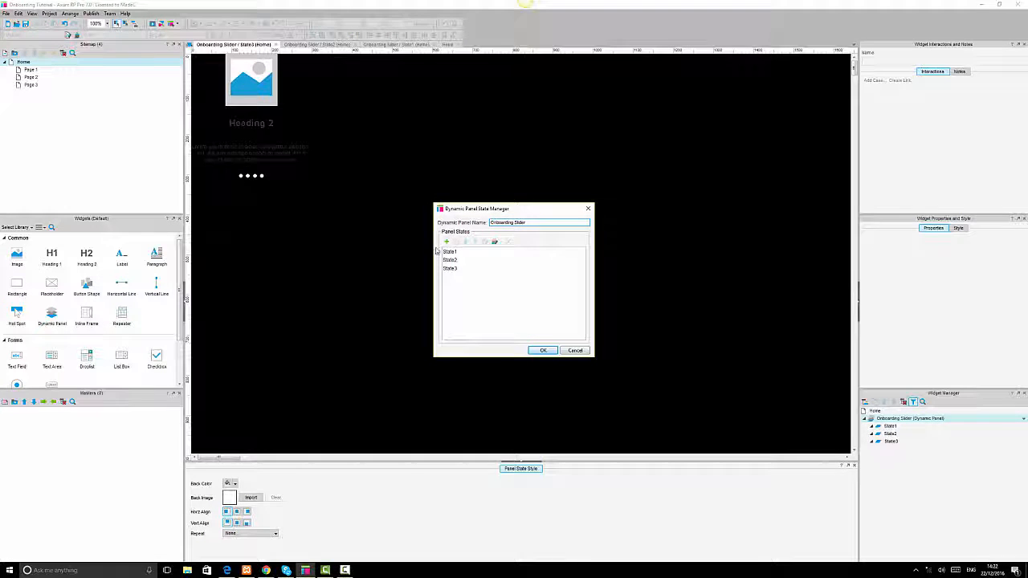
{"action": "left_click", "coordinate": [447, 240]}
{"action": "left_click", "coordinate": [540, 351]}
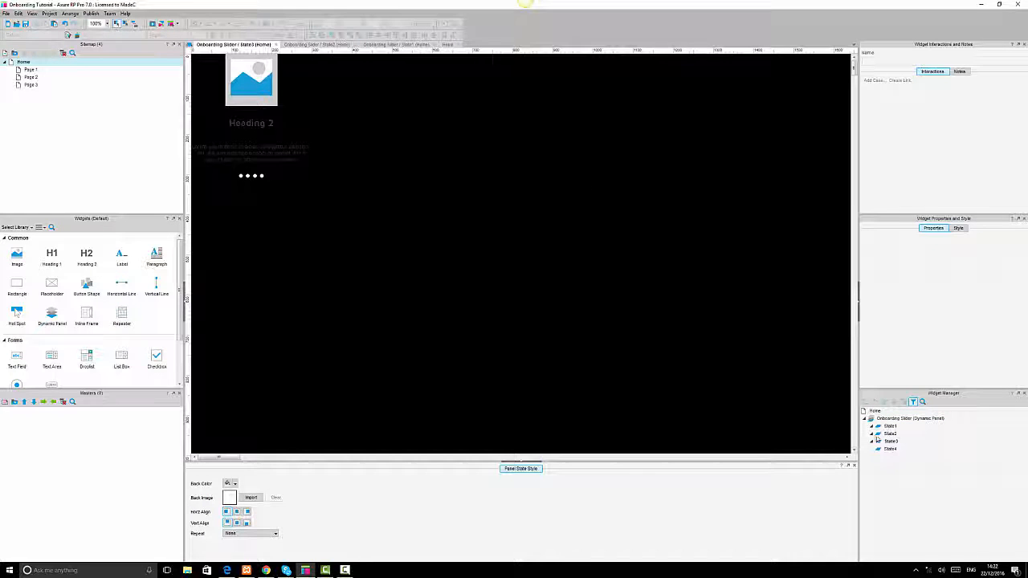
{"action": "double_click", "coordinate": [890, 448]}
{"action": "key", "text": "ctrl+v"}
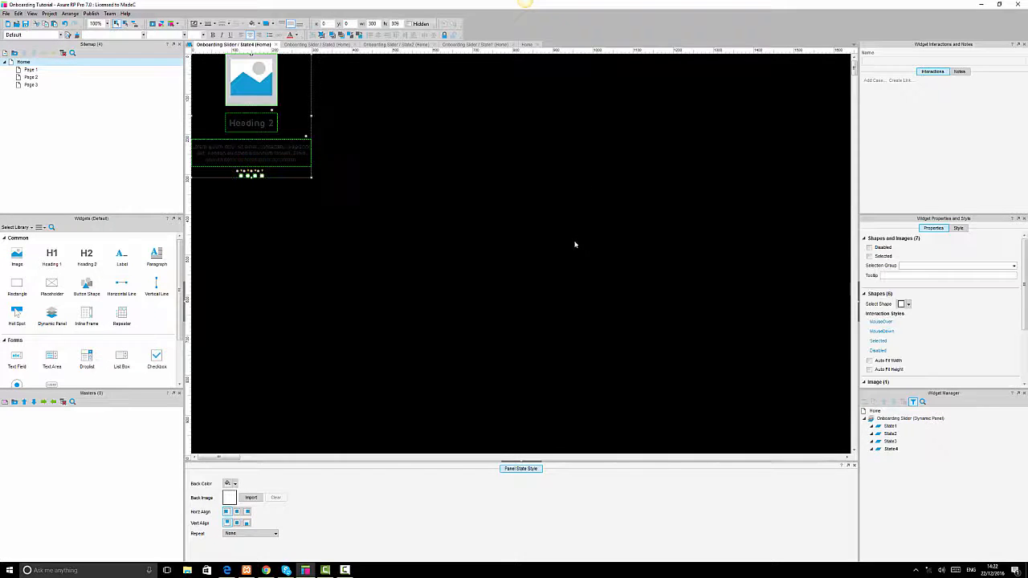
Rewrite the heading in State4 as a Services title.
{"action": "double_click", "coordinate": [262, 122]}
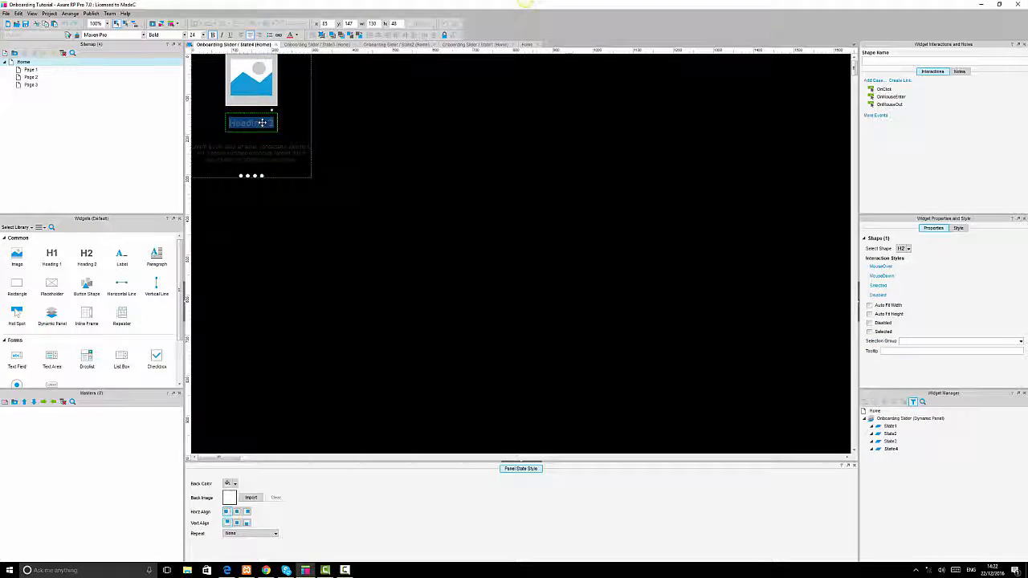
{"action": "type", "text": "Screen"}
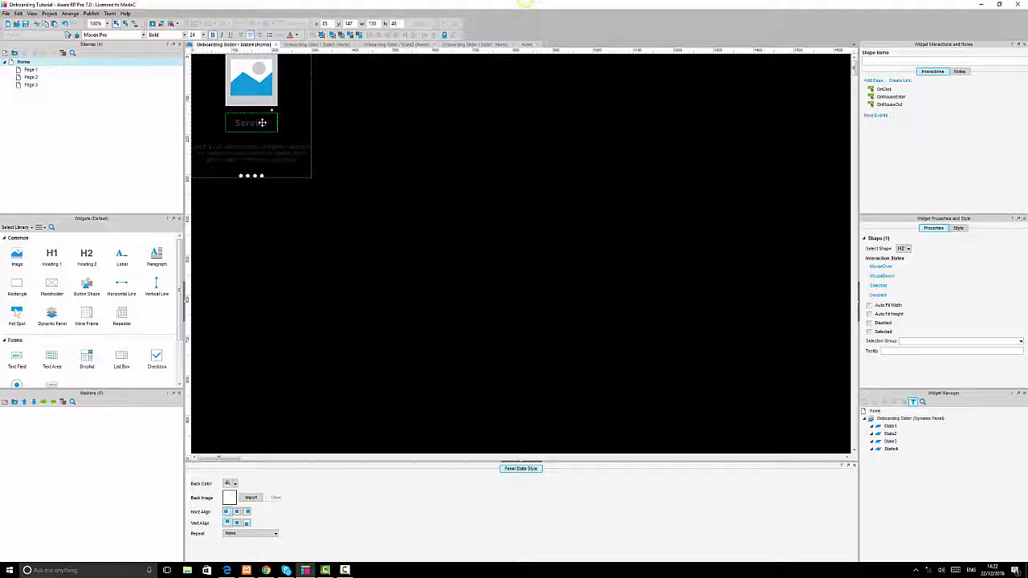
{"action": "type", "text": "s"}
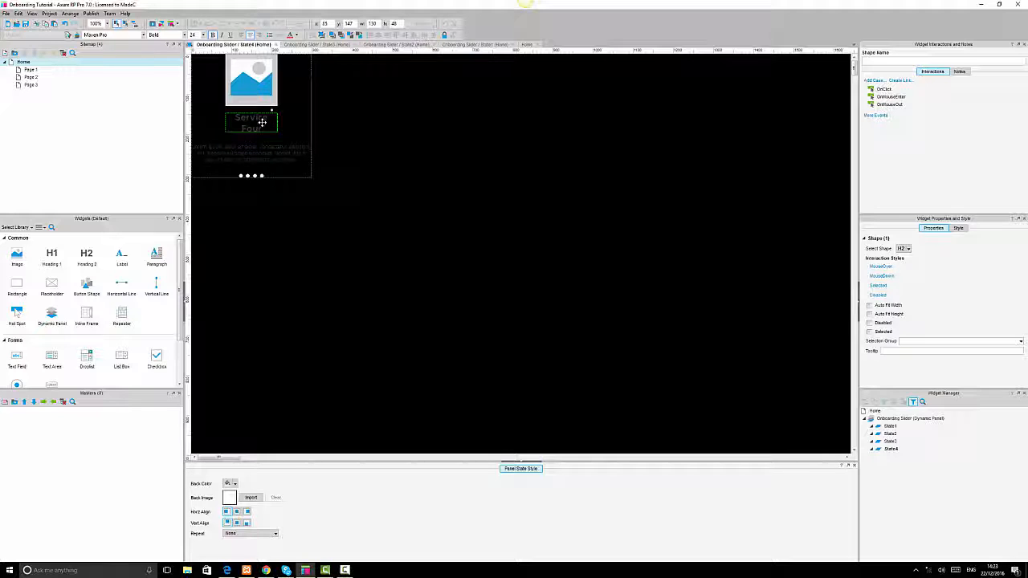
{"action": "key", "text": "BackSpace"}
{"action": "key", "text": "BackSpace"}
{"action": "key", "text": "BackSpace"}
Set the heading text in State3 to Services 3.
{"action": "double_click", "coordinate": [889, 440]}
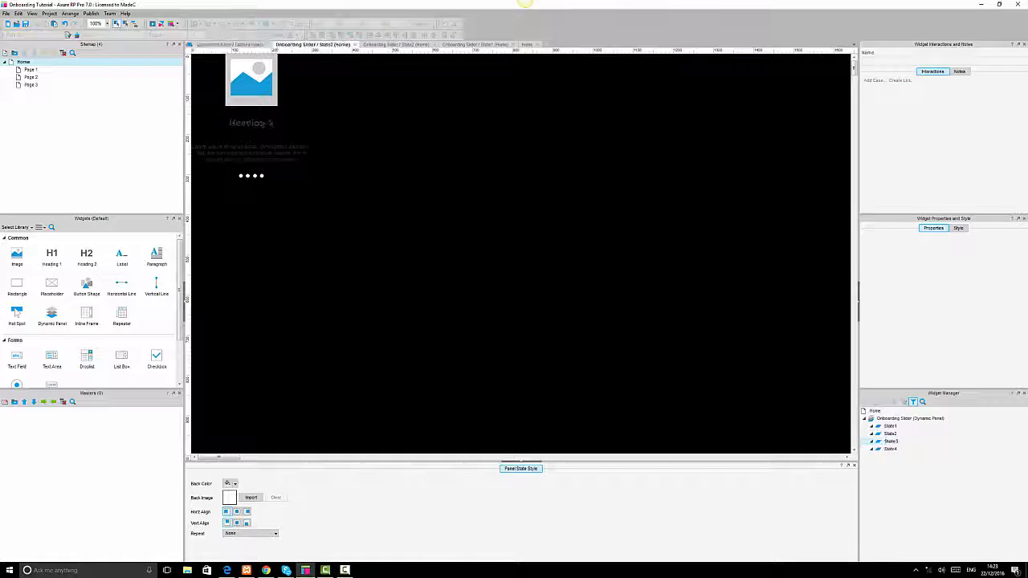
{"action": "left_click", "coordinate": [247, 129]}
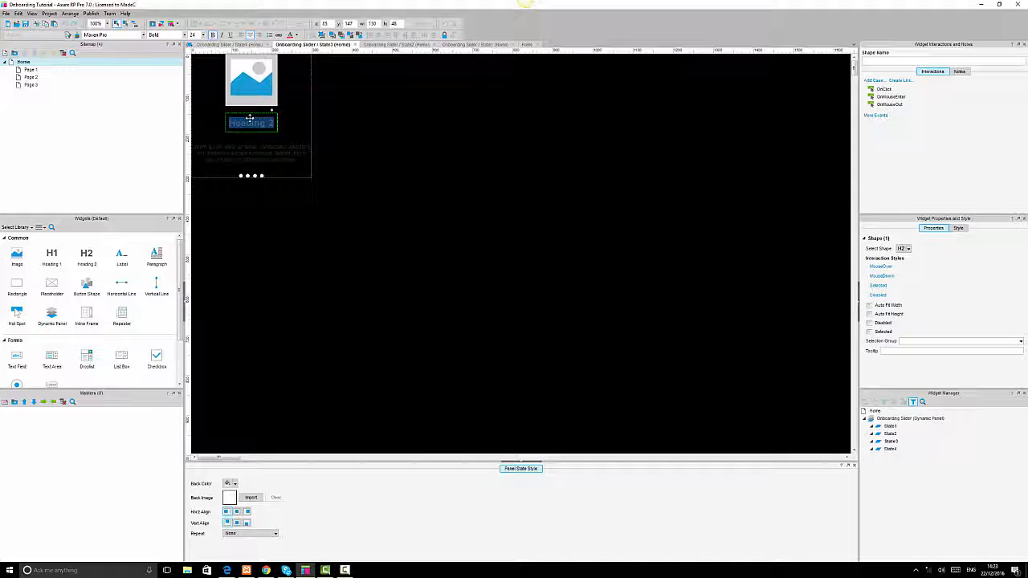
{"action": "type", "text": "Services 3"}
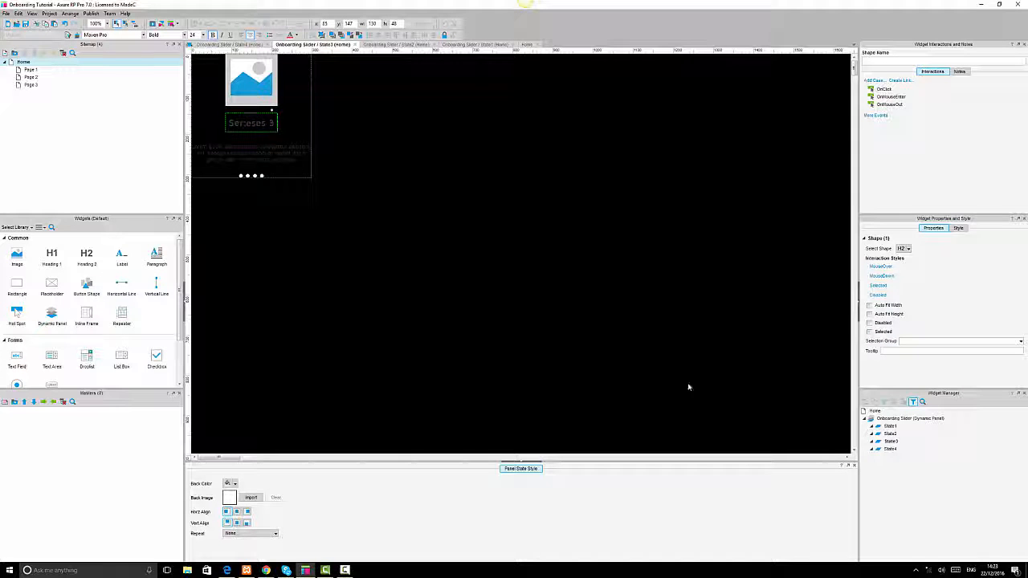
Change the heading in State2 to Services 2.
{"action": "double_click", "coordinate": [890, 433]}
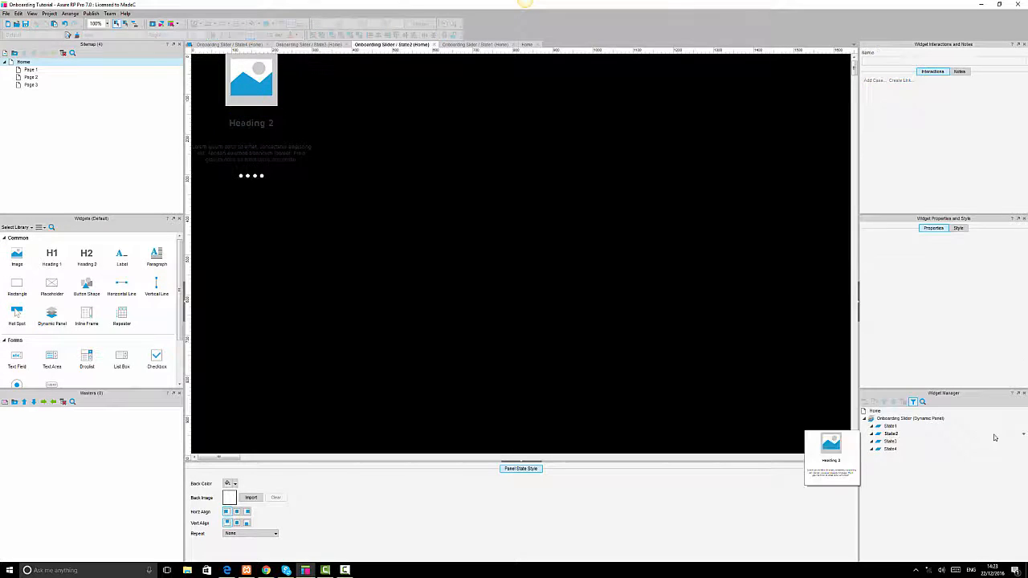
{"action": "left_click", "coordinate": [251, 125]}
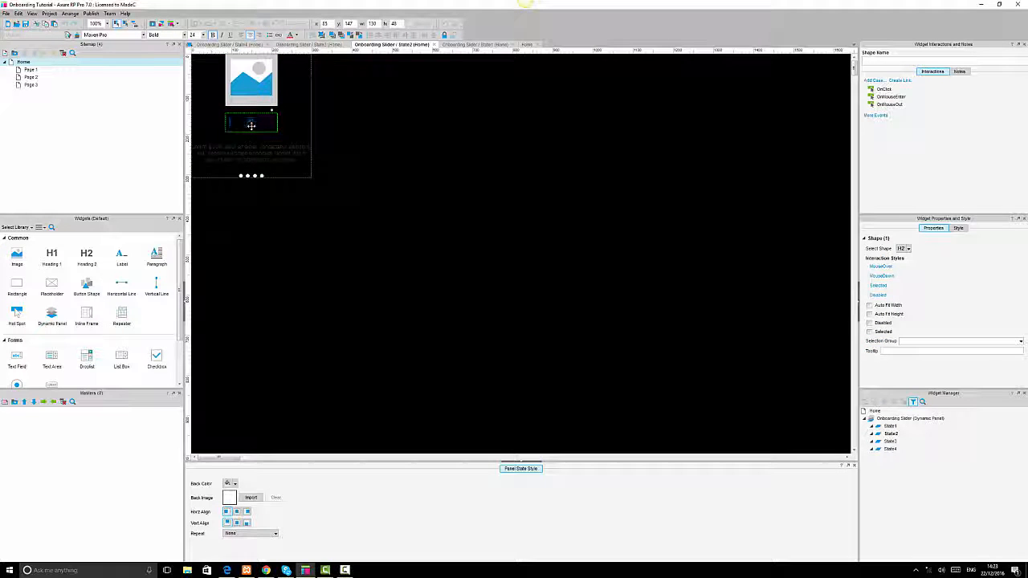
{"action": "type", "text": "2"}
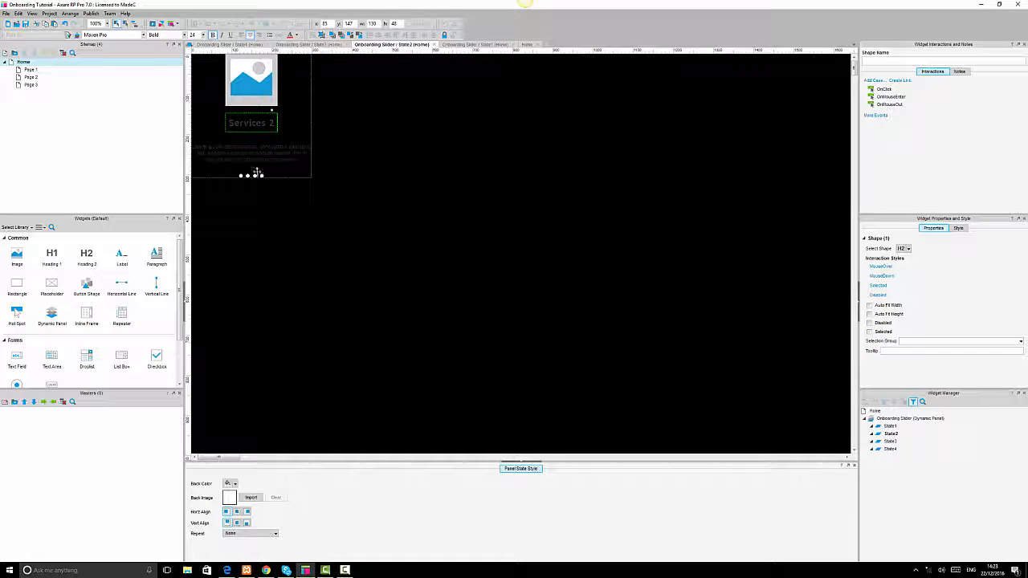
Change the heading in State1 to Services 1.
{"action": "left_click", "coordinate": [890, 426]}
{"action": "double_click", "coordinate": [890, 426]}
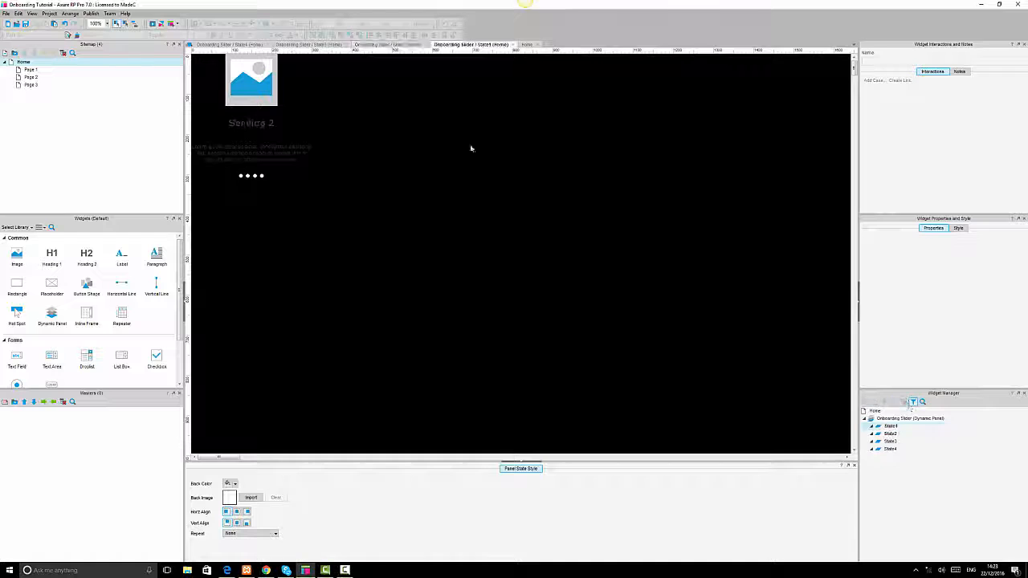
{"action": "double_click", "coordinate": [245, 123]}
{"action": "type", "text": "S"}
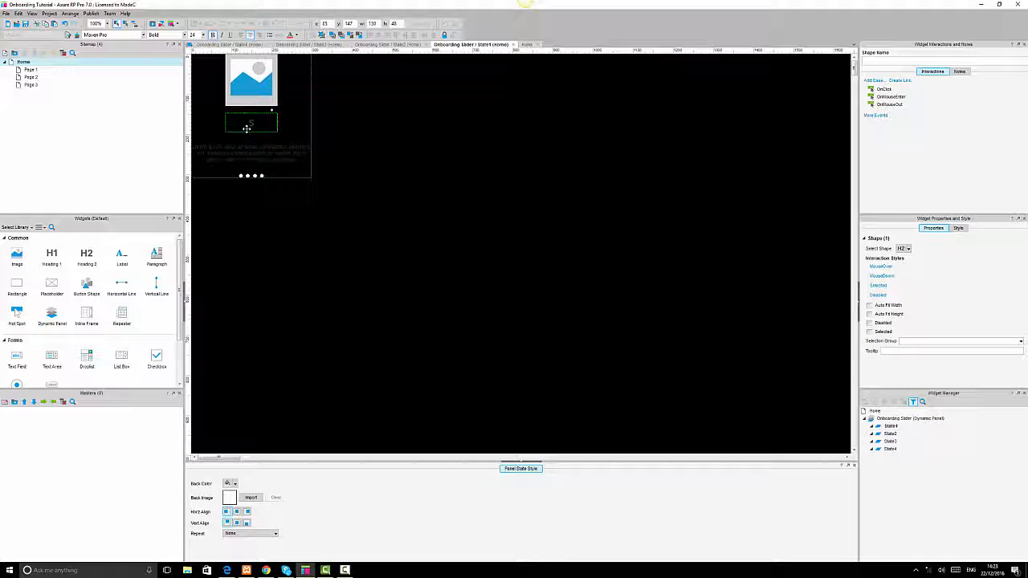
{"action": "type", "text": "ervices 1"}
{"action": "key", "text": "Escape"}
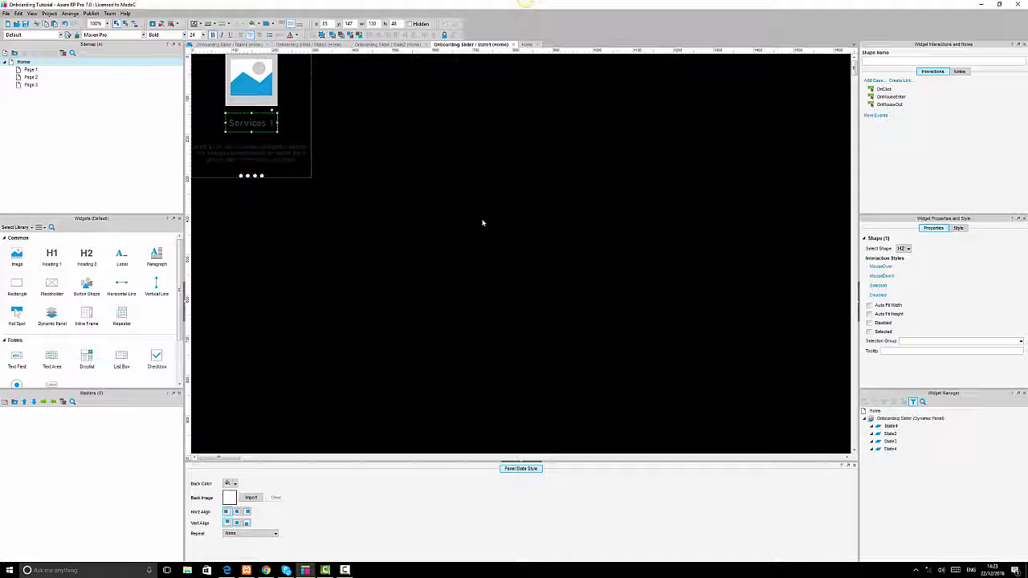
Fill the first pagination dot in State1 red.
{"action": "left_click", "coordinate": [259, 175]}
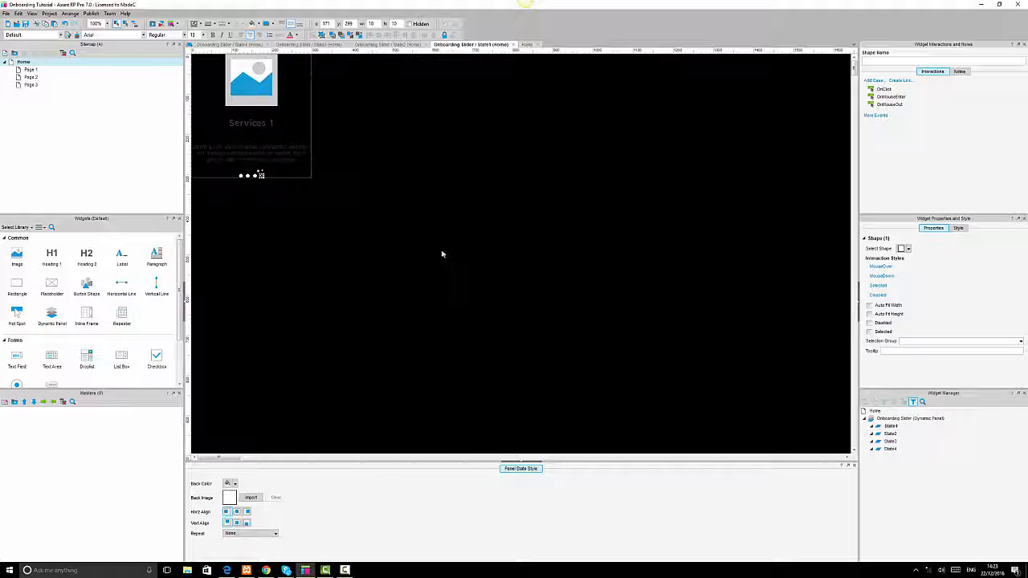
{"action": "left_click", "coordinate": [362, 265]}
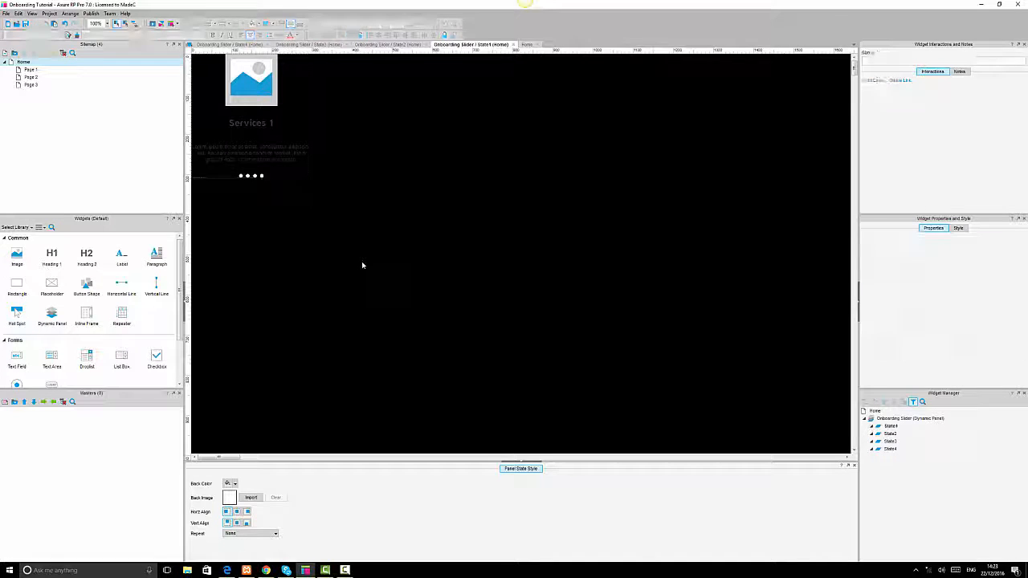
{"action": "left_click", "coordinate": [240, 175]}
{"action": "left_click", "coordinate": [240, 175]}
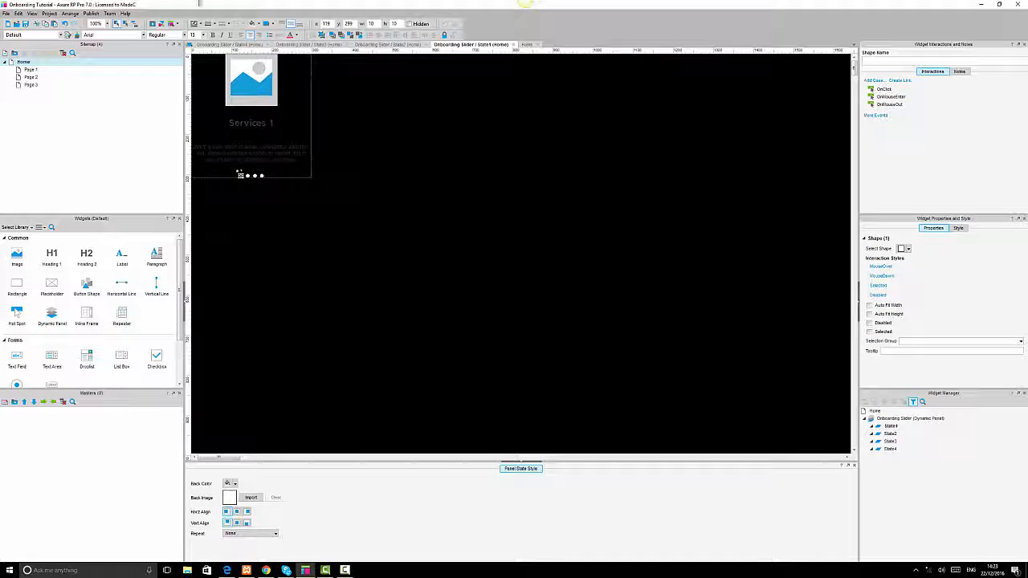
{"action": "left_click", "coordinate": [266, 23]}
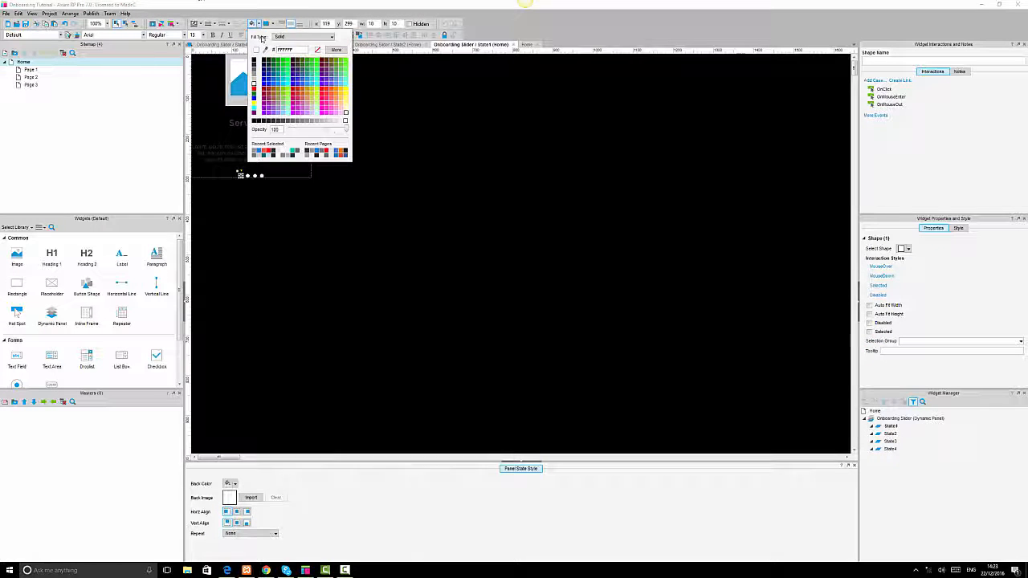
{"action": "left_click", "coordinate": [268, 152]}
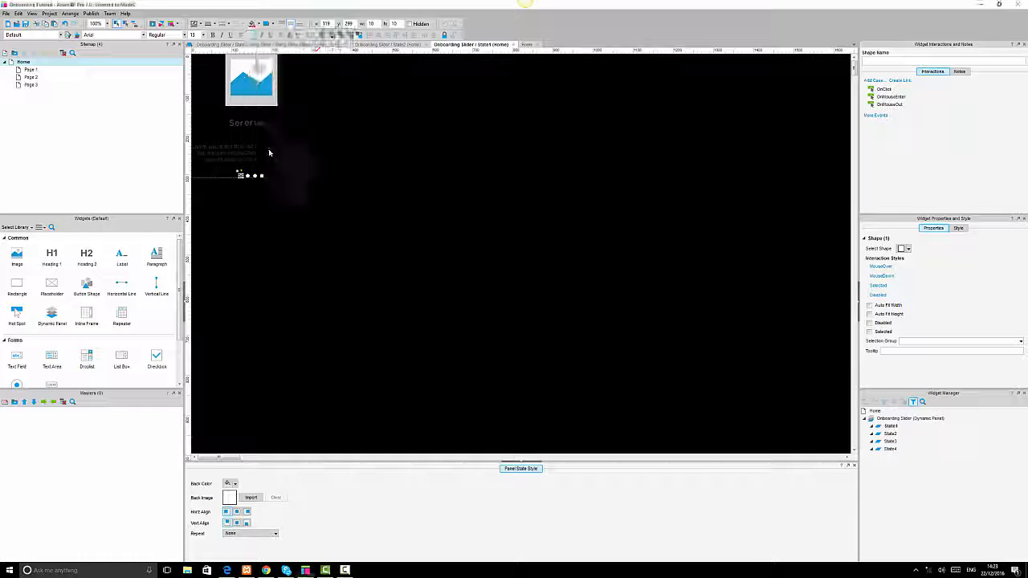
{"action": "left_click", "coordinate": [407, 233]}
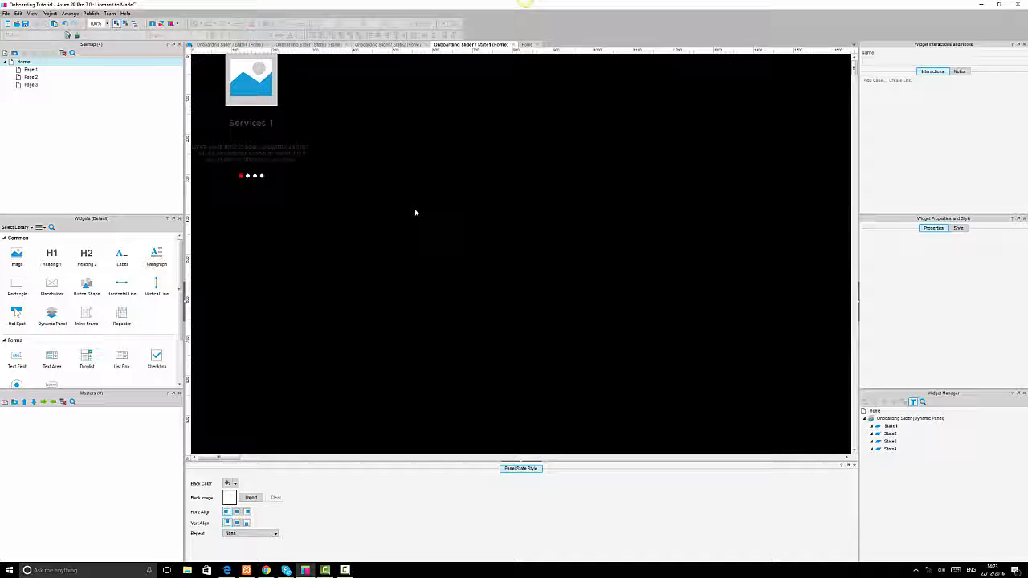
Give the other three pagination dots in State1 a grey fill.
{"action": "key", "text": "ctrl+a"}
{"action": "left_click", "coordinate": [249, 176]}
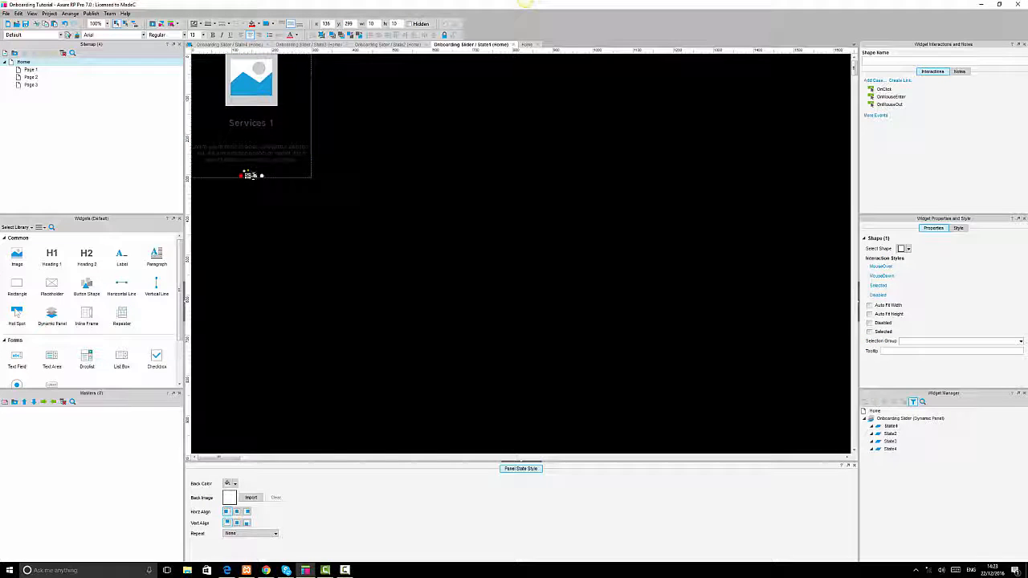
{"action": "left_click", "coordinate": [255, 176], "text": "ctrl"}
{"action": "left_click", "coordinate": [260, 175], "text": "ctrl"}
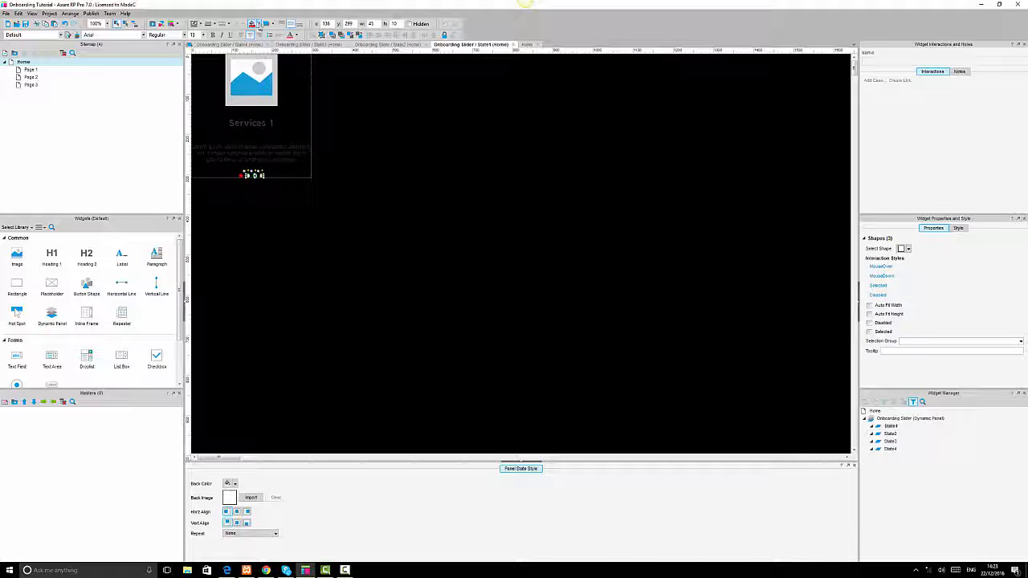
{"action": "left_click", "coordinate": [258, 25]}
{"action": "left_click", "coordinate": [255, 84]}
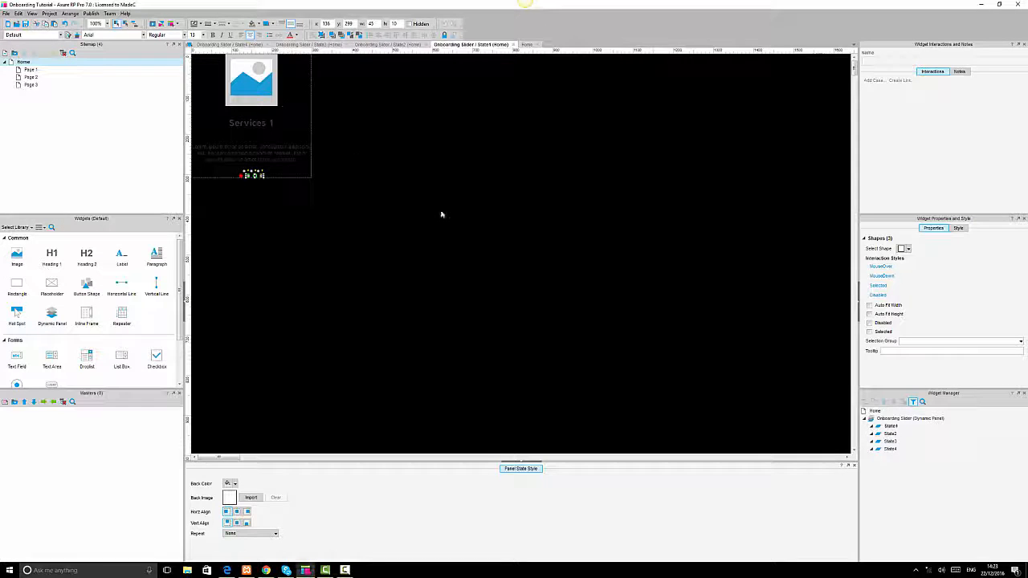
{"action": "left_click", "coordinate": [468, 227]}
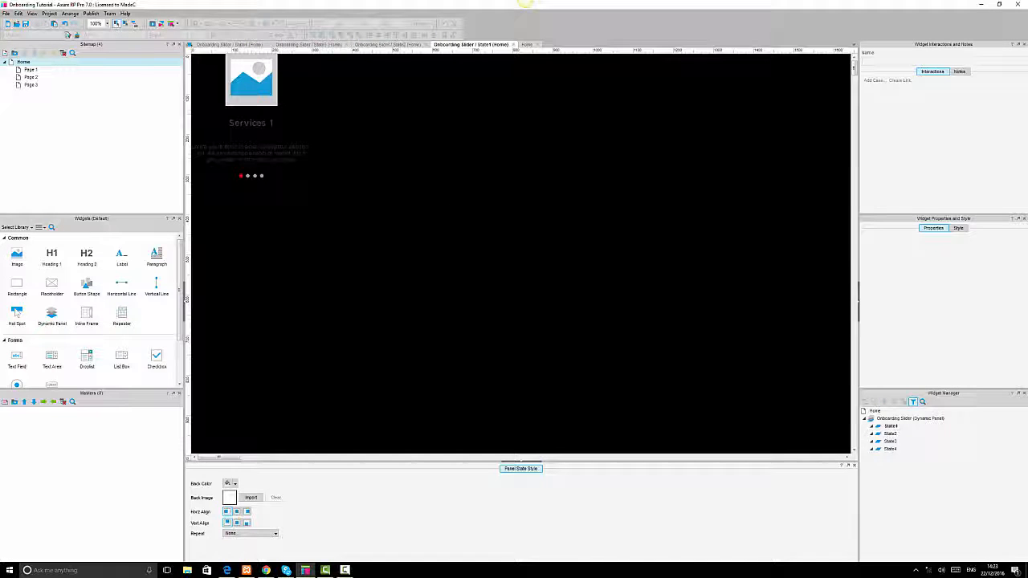
In State2, fill the second pagination dot red.
{"action": "double_click", "coordinate": [892, 435]}
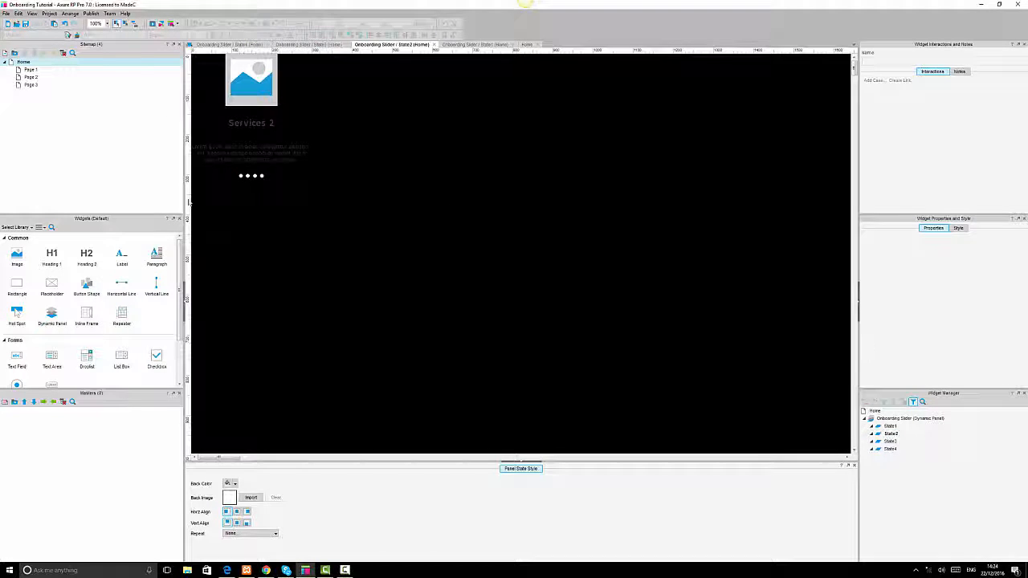
{"action": "left_click", "coordinate": [239, 176]}
{"action": "left_click", "coordinate": [239, 176]}
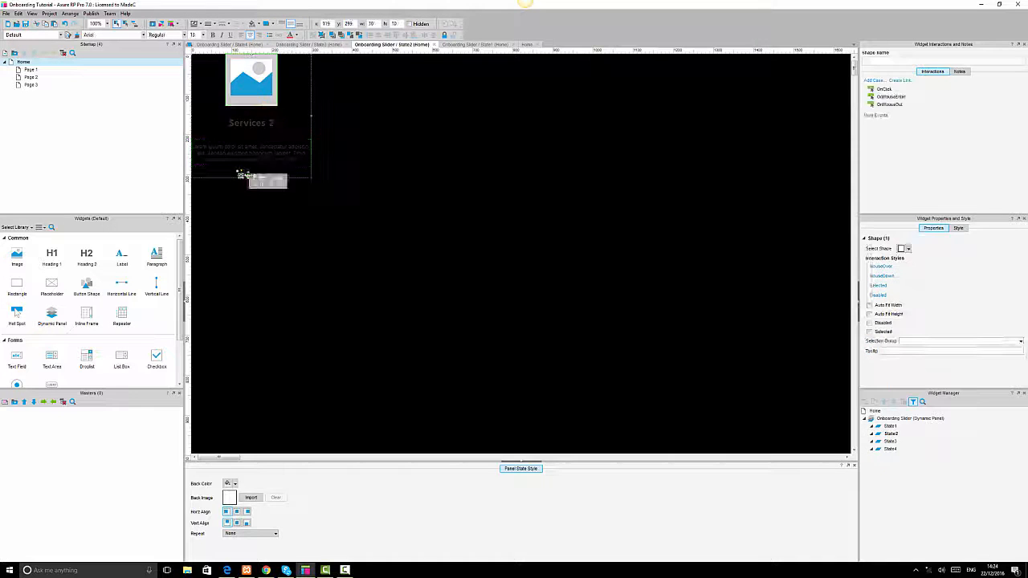
{"action": "left_click", "coordinate": [258, 175], "text": "ctrl"}
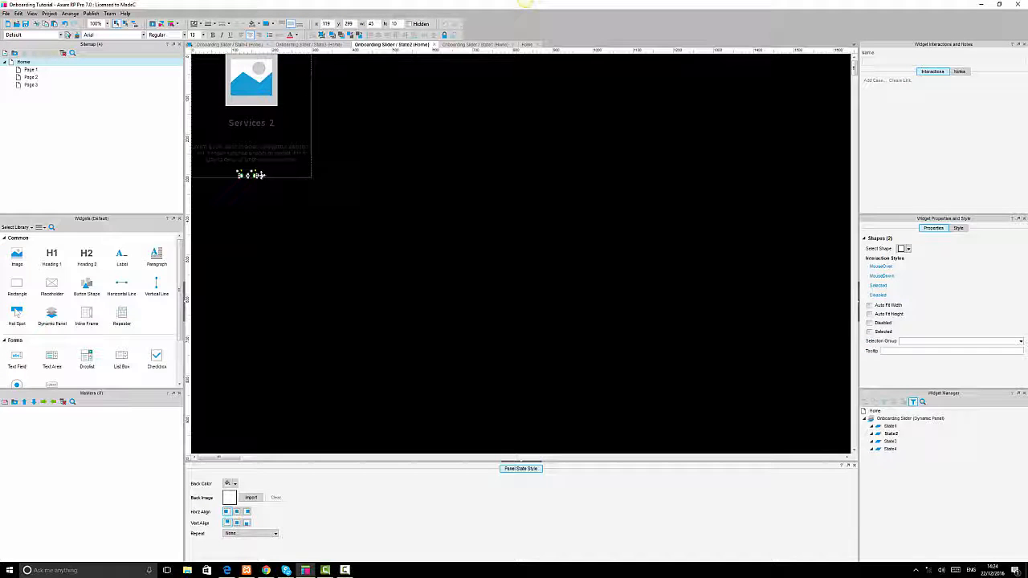
{"action": "left_click", "coordinate": [263, 175], "text": "ctrl"}
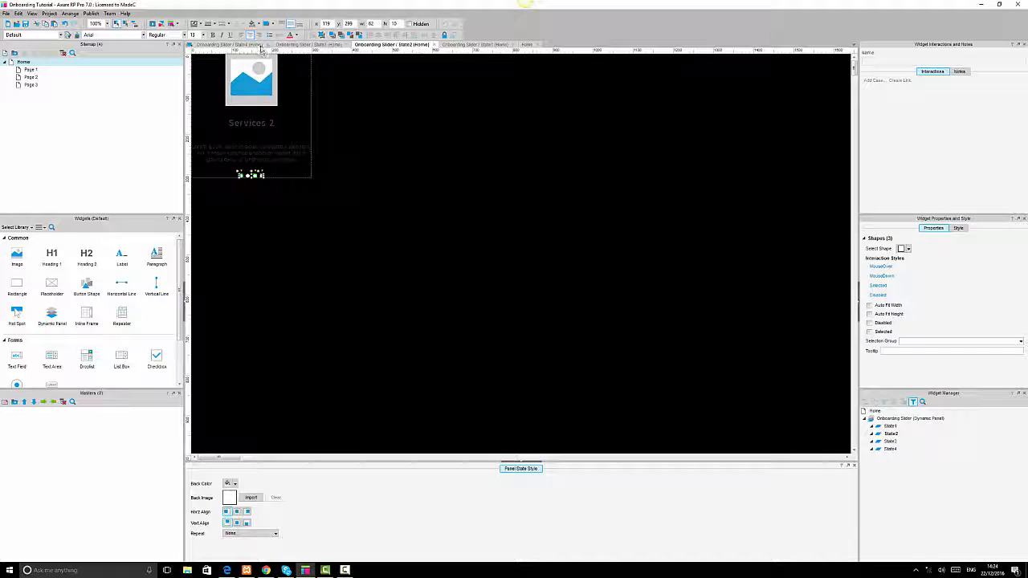
{"action": "left_click", "coordinate": [249, 175]}
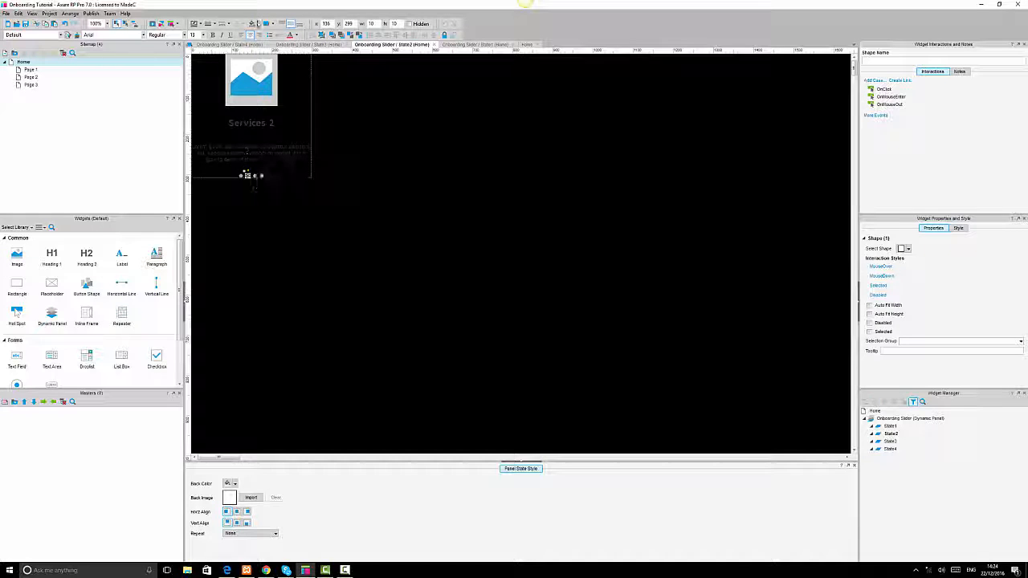
{"action": "left_click", "coordinate": [255, 24]}
{"action": "left_click", "coordinate": [257, 150]}
{"action": "left_click", "coordinate": [518, 262]}
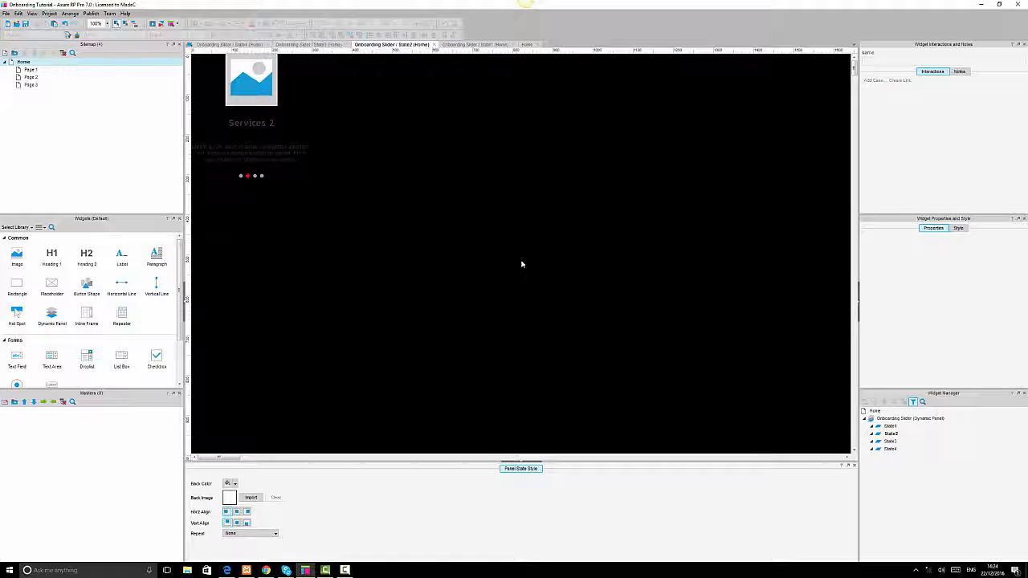
Open State3 and give its pagination dots a grey fill.
{"action": "double_click", "coordinate": [890, 441]}
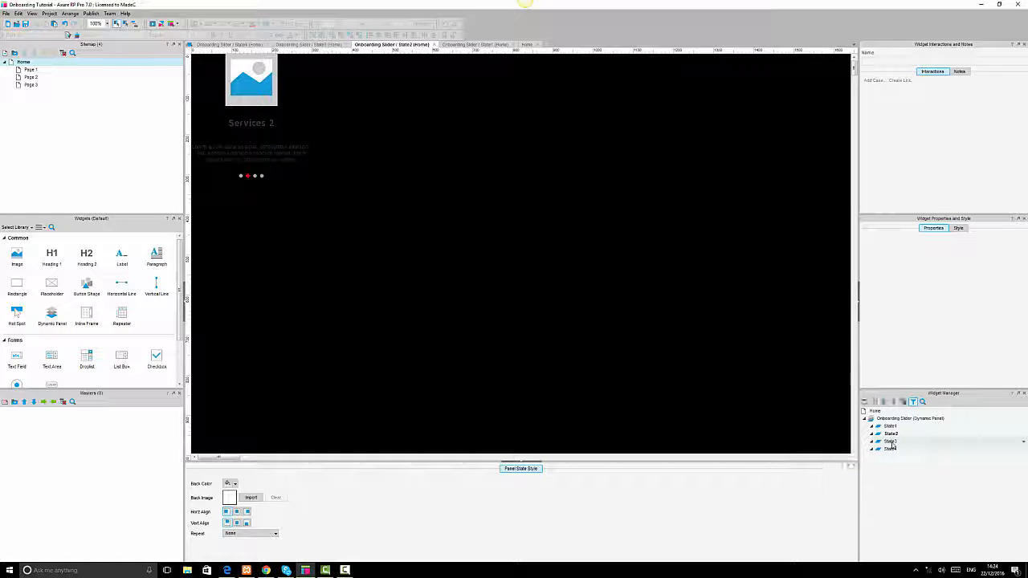
{"action": "left_click", "coordinate": [239, 176]}
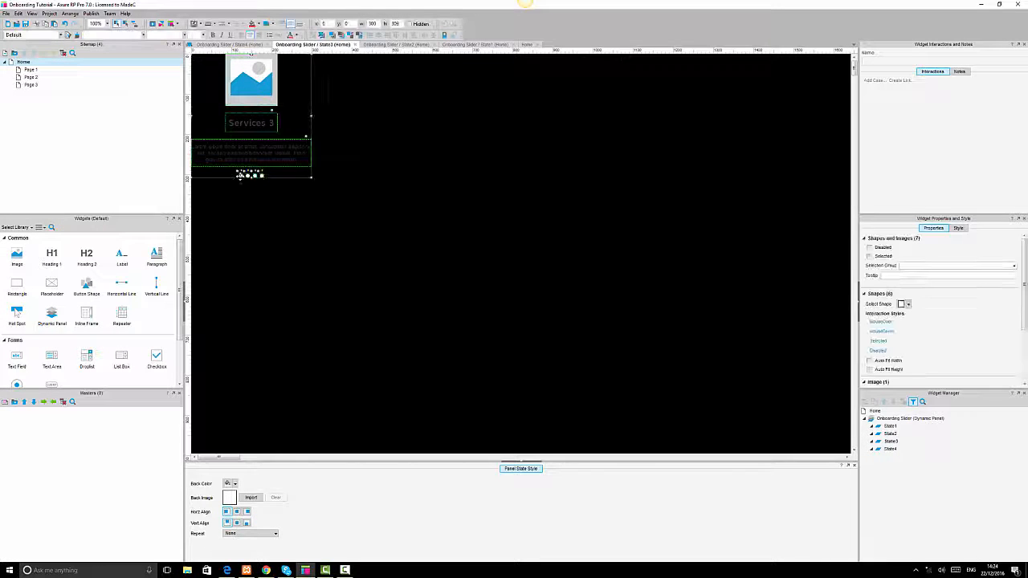
{"action": "left_click", "coordinate": [241, 175]}
{"action": "left_click", "coordinate": [247, 176], "text": "shift"}
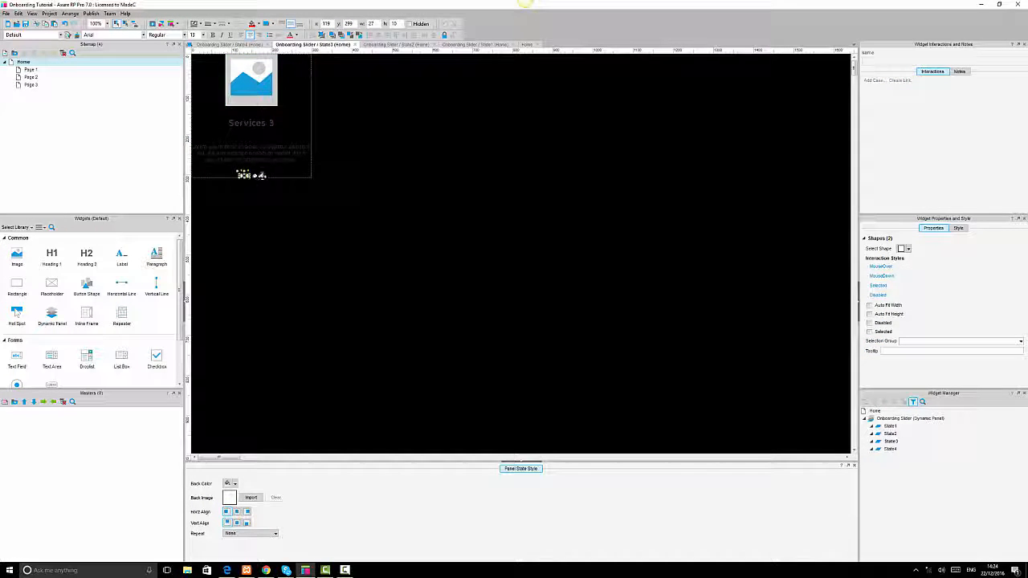
{"action": "left_click", "coordinate": [262, 176], "text": "shift"}
{"action": "left_click", "coordinate": [258, 27]}
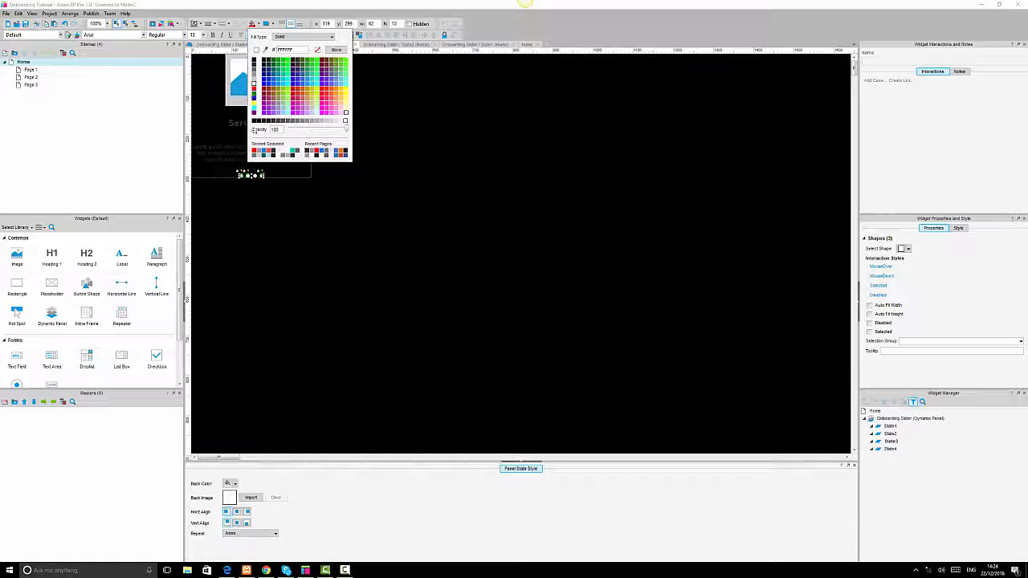
{"action": "left_click", "coordinate": [265, 151]}
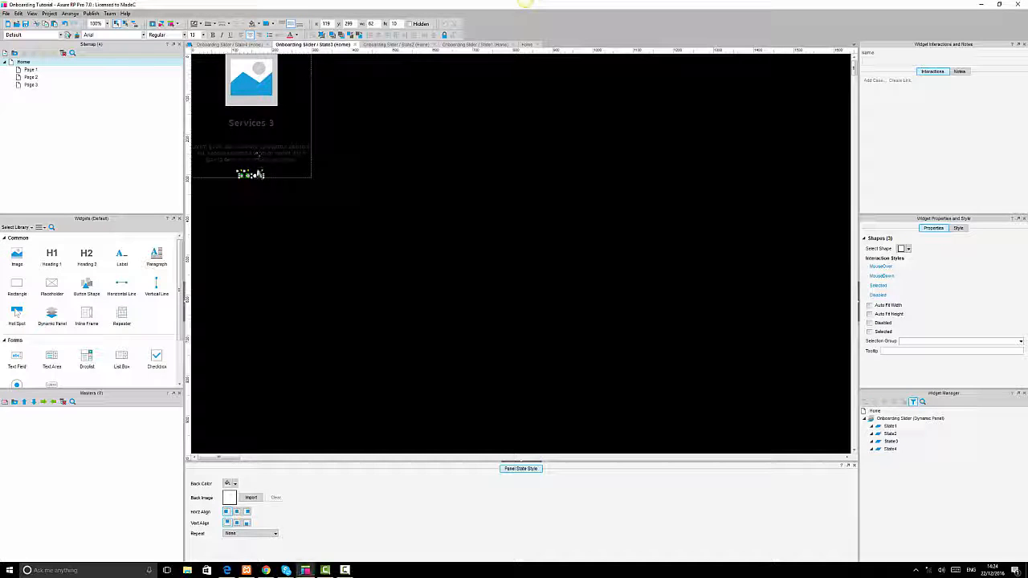
In State3, fill the third pagination dot red.
{"action": "left_click", "coordinate": [255, 175]}
{"action": "left_click", "coordinate": [259, 27]}
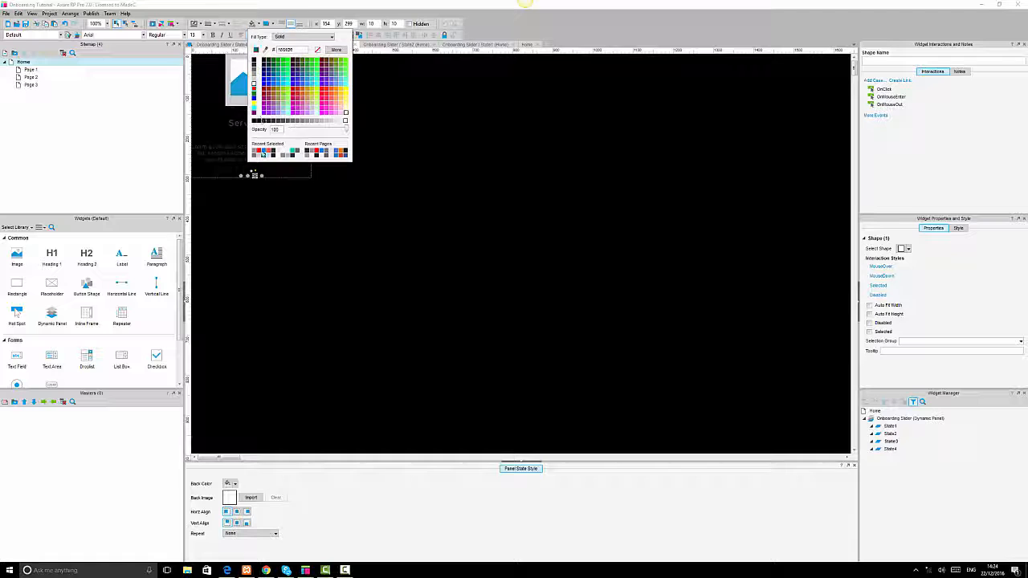
{"action": "left_click", "coordinate": [255, 151]}
{"action": "left_click", "coordinate": [425, 200]}
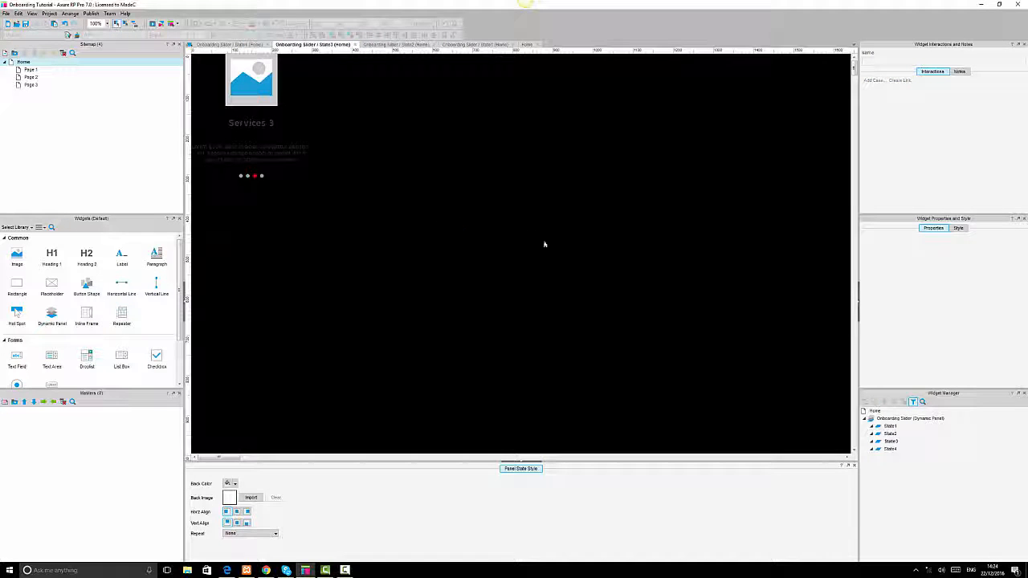
Open State4 and fill its fourth pagination dot red.
{"action": "double_click", "coordinate": [883, 449]}
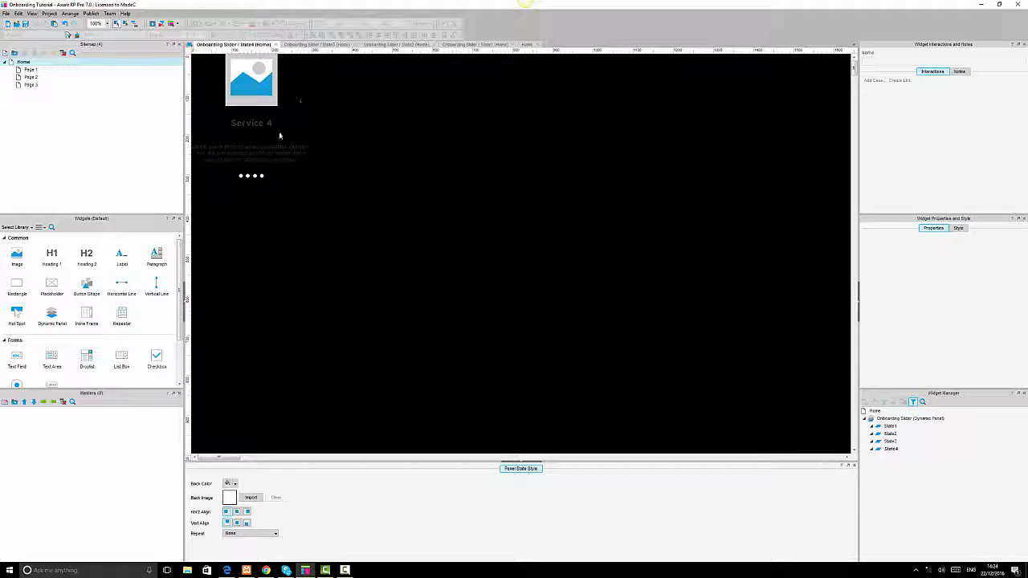
{"action": "left_click", "coordinate": [242, 175]}
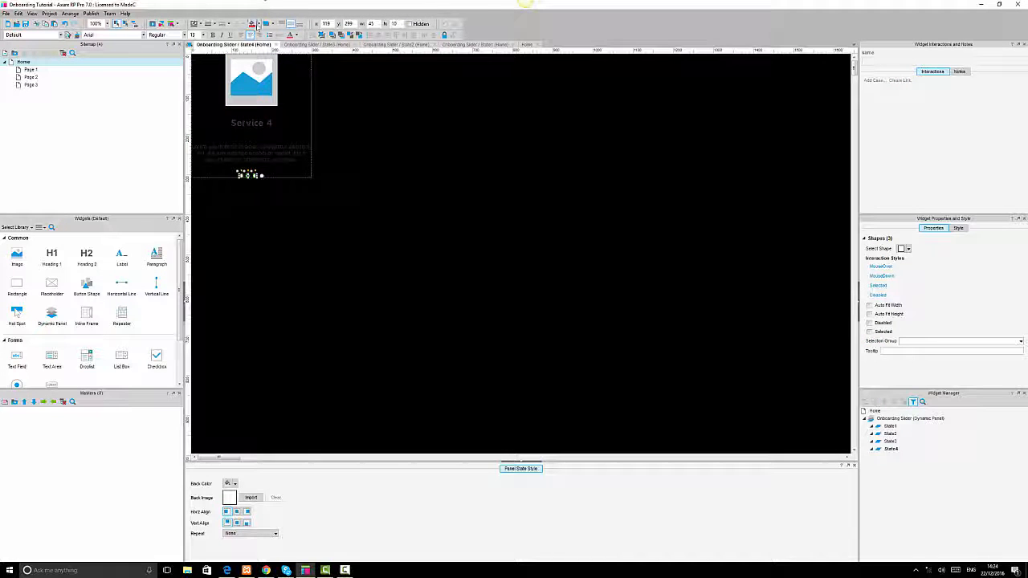
{"action": "left_click", "coordinate": [259, 25]}
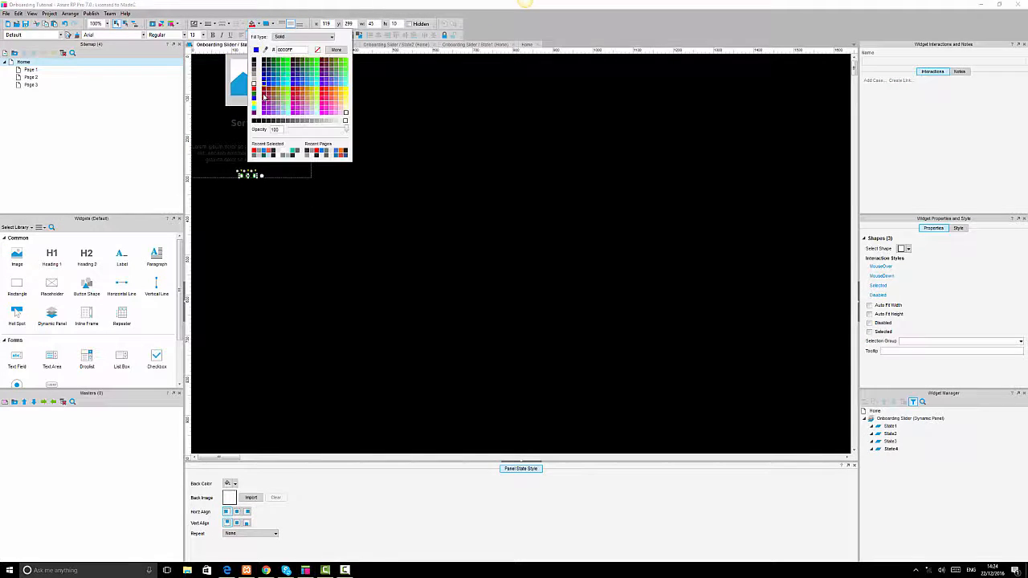
{"action": "left_click", "coordinate": [255, 152]}
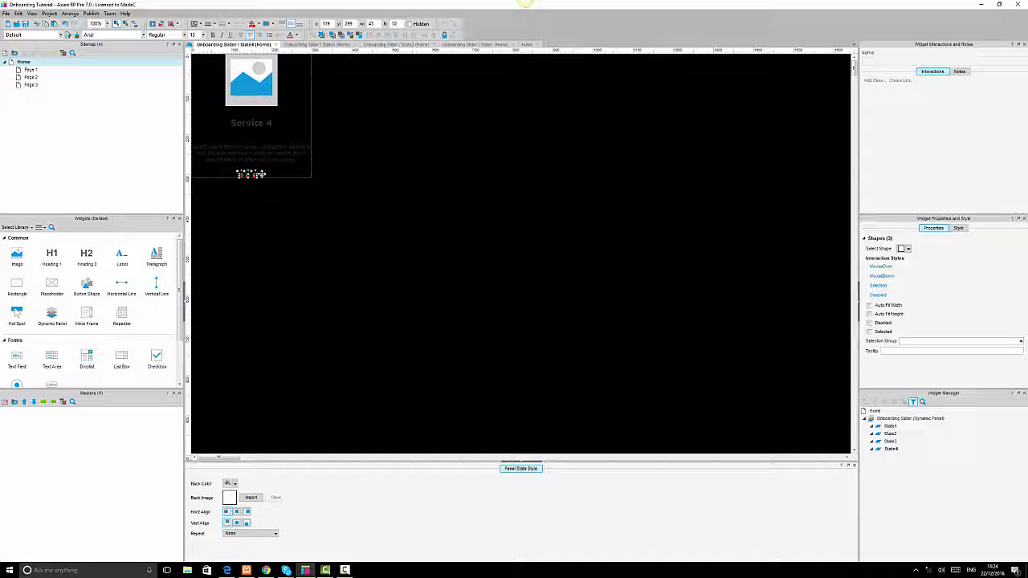
{"action": "left_click", "coordinate": [261, 175]}
{"action": "left_click", "coordinate": [259, 25]}
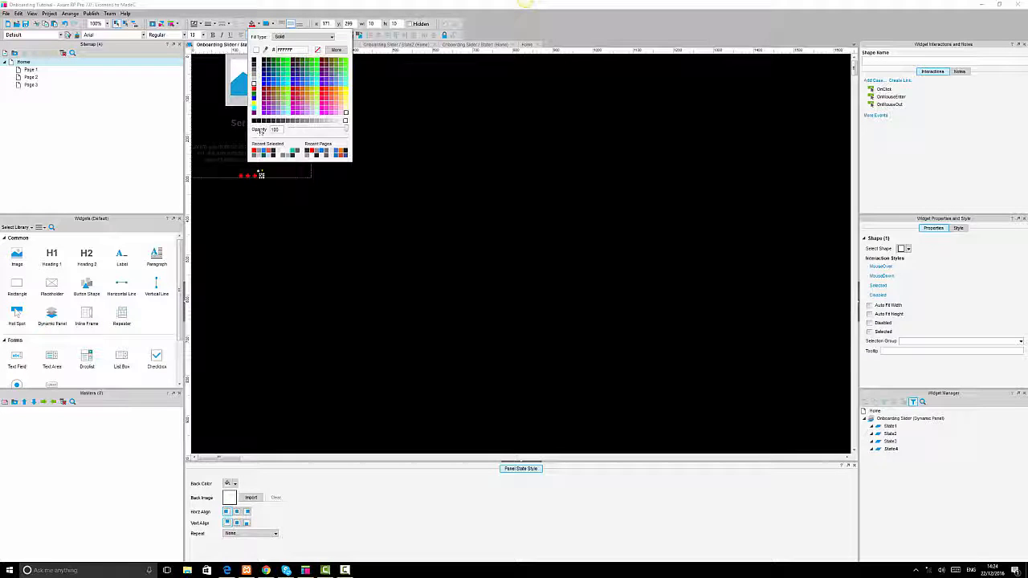
{"action": "left_click", "coordinate": [255, 152]}
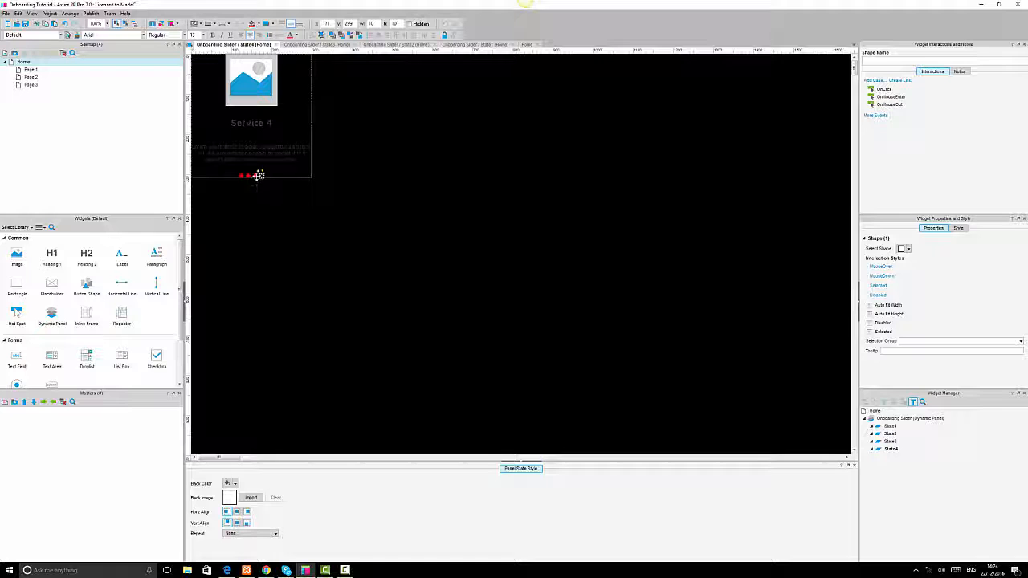
Give the first three pagination dots in State4 a grey fill.
{"action": "left_click", "coordinate": [254, 175]}
{"action": "left_click", "coordinate": [246, 175], "text": "ctrl"}
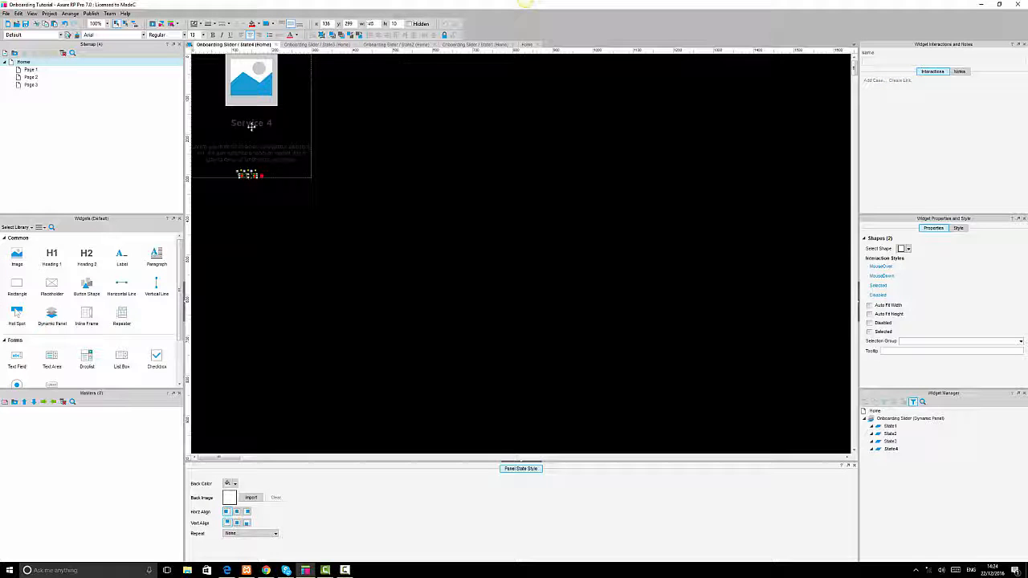
{"action": "left_click", "coordinate": [259, 25]}
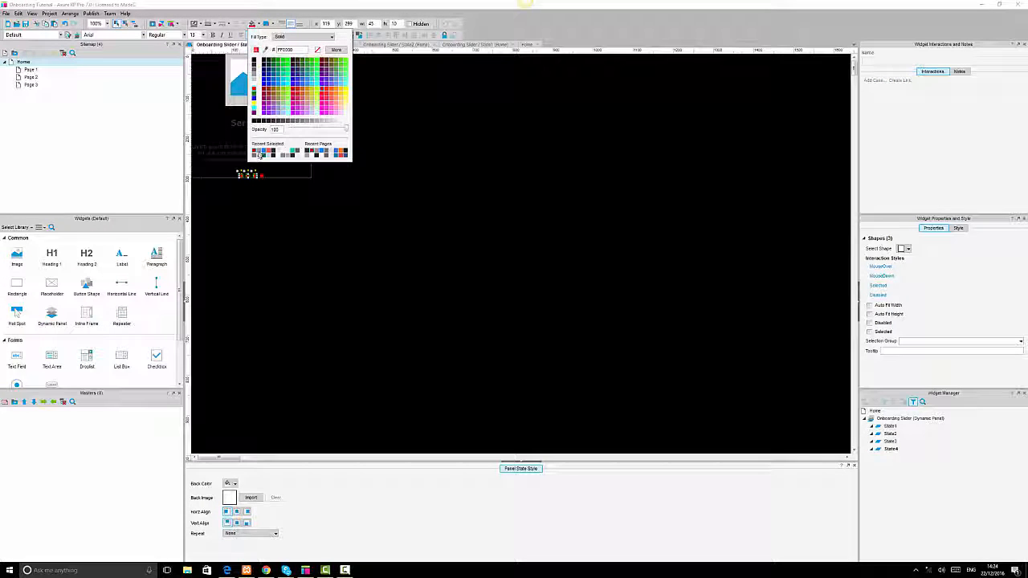
{"action": "left_click", "coordinate": [255, 152]}
{"action": "left_click", "coordinate": [449, 198]}
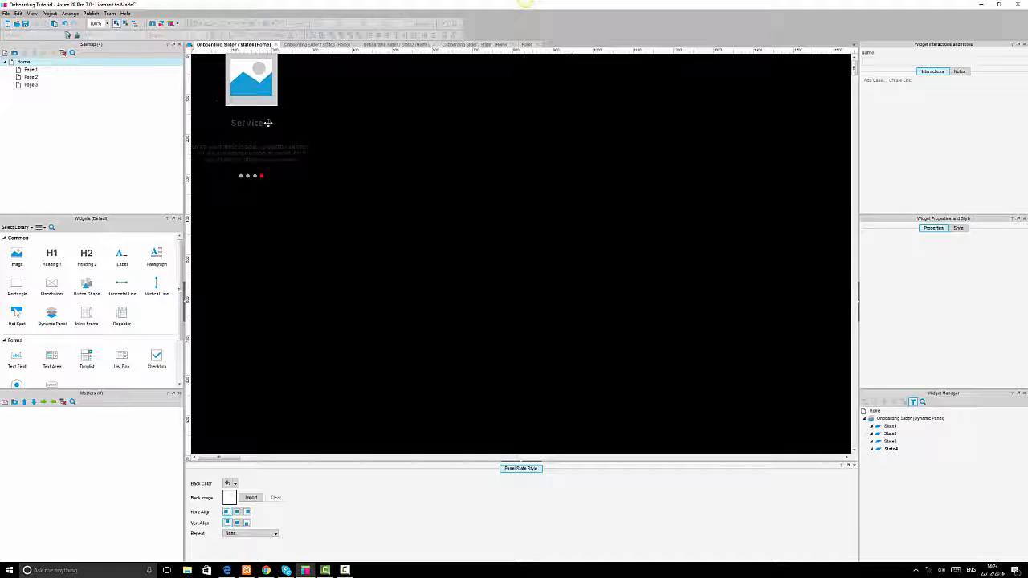
Color the Service 4 heading in State4 red.
{"action": "key", "text": "ctrl+a"}
{"action": "left_click", "coordinate": [248, 121]}
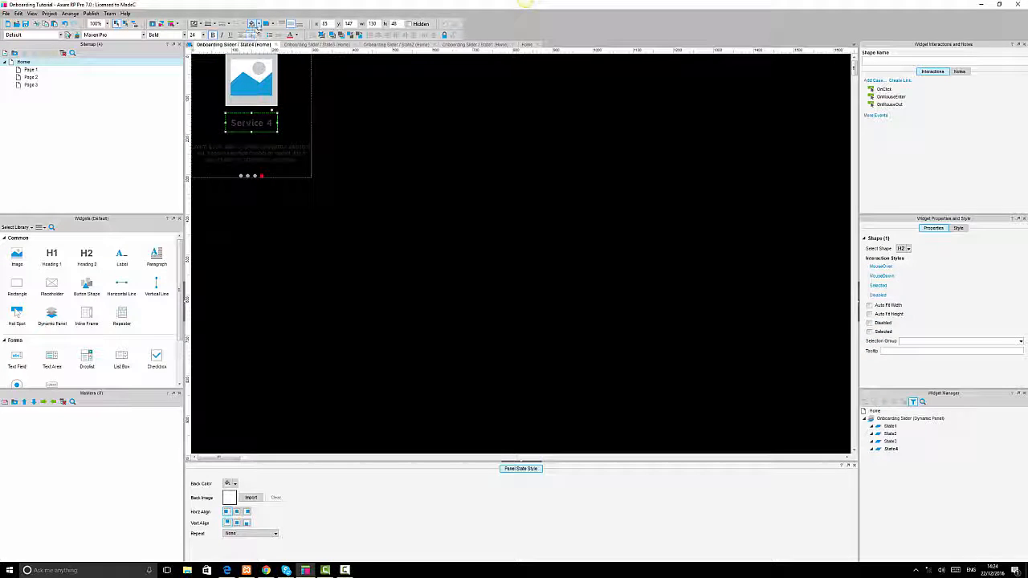
{"action": "left_click", "coordinate": [293, 36]}
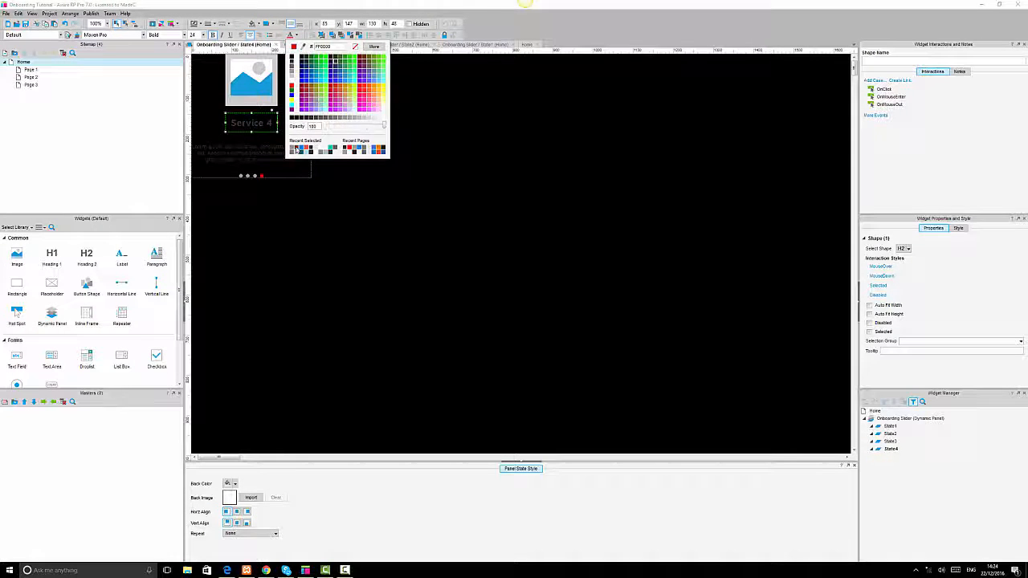
{"action": "left_click", "coordinate": [299, 150]}
{"action": "left_click", "coordinate": [480, 245]}
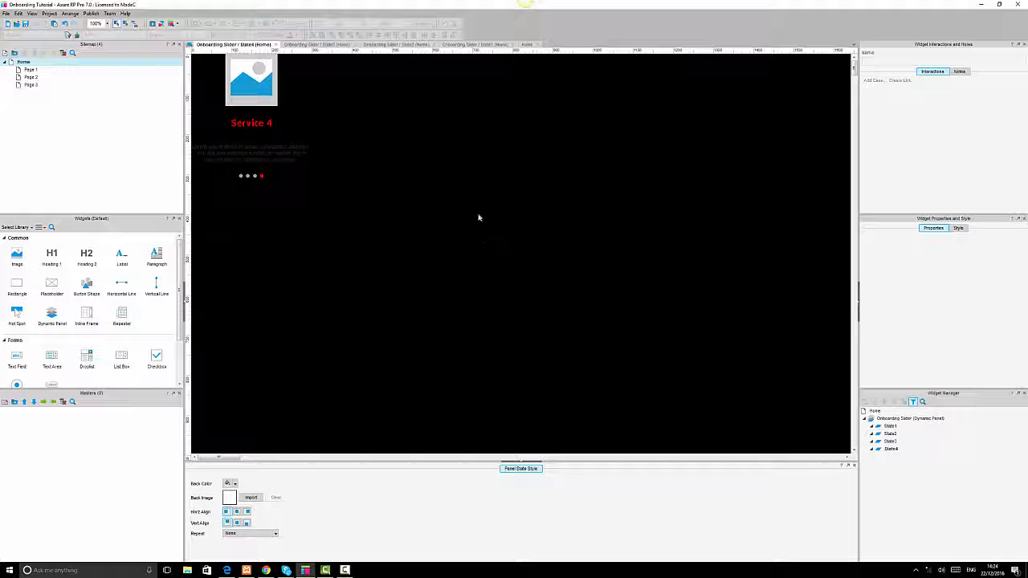
Make the Services headings red in State3, State2 and State1.
{"action": "double_click", "coordinate": [892, 443]}
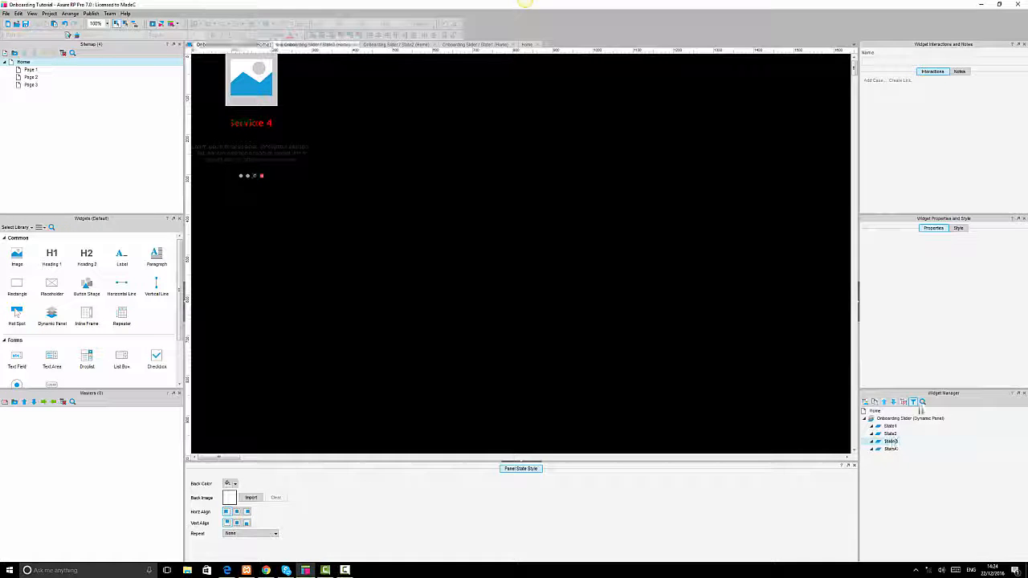
{"action": "double_click", "coordinate": [254, 123]}
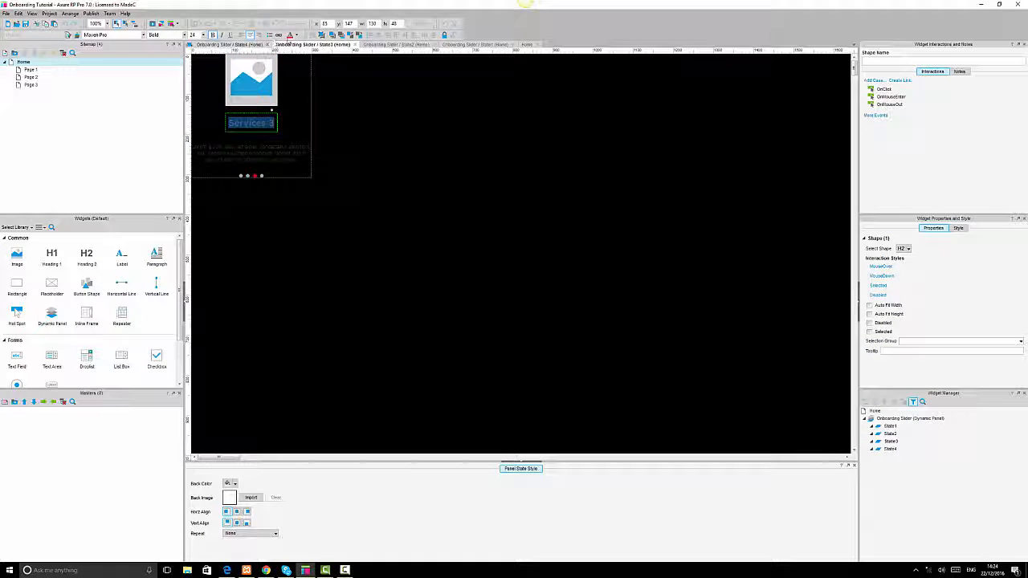
{"action": "left_click", "coordinate": [605, 206]}
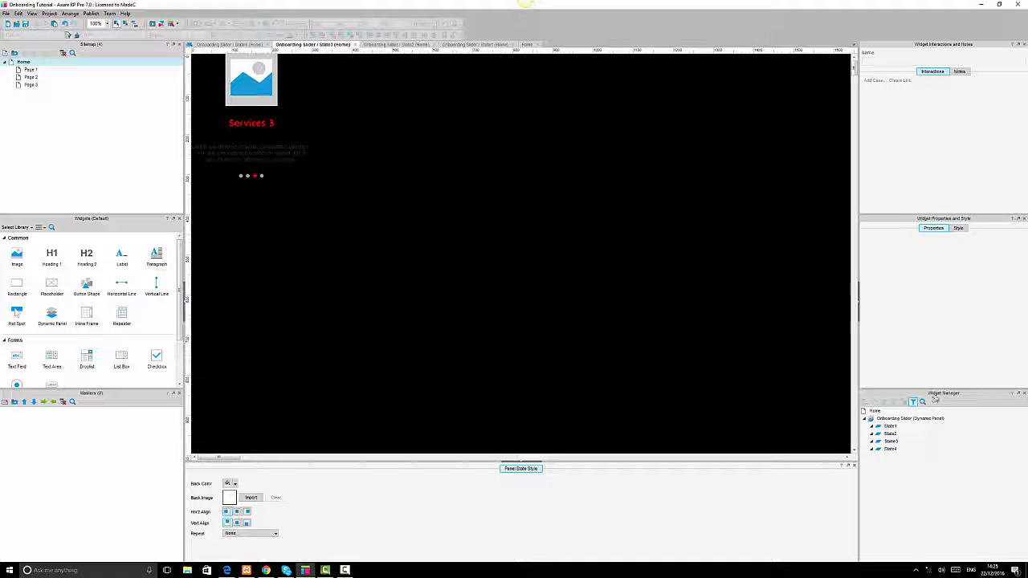
{"action": "double_click", "coordinate": [890, 434]}
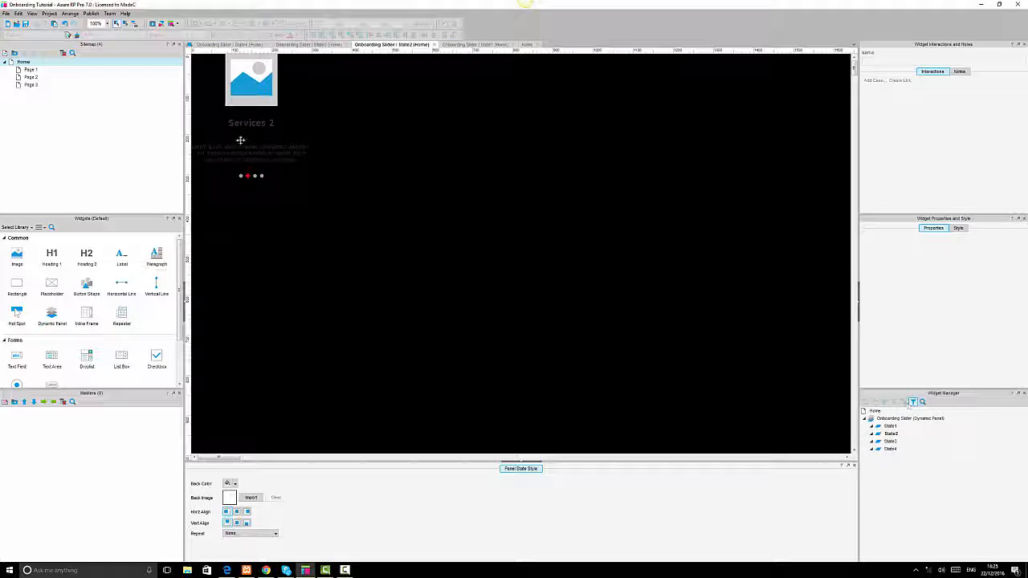
{"action": "left_click", "coordinate": [248, 121]}
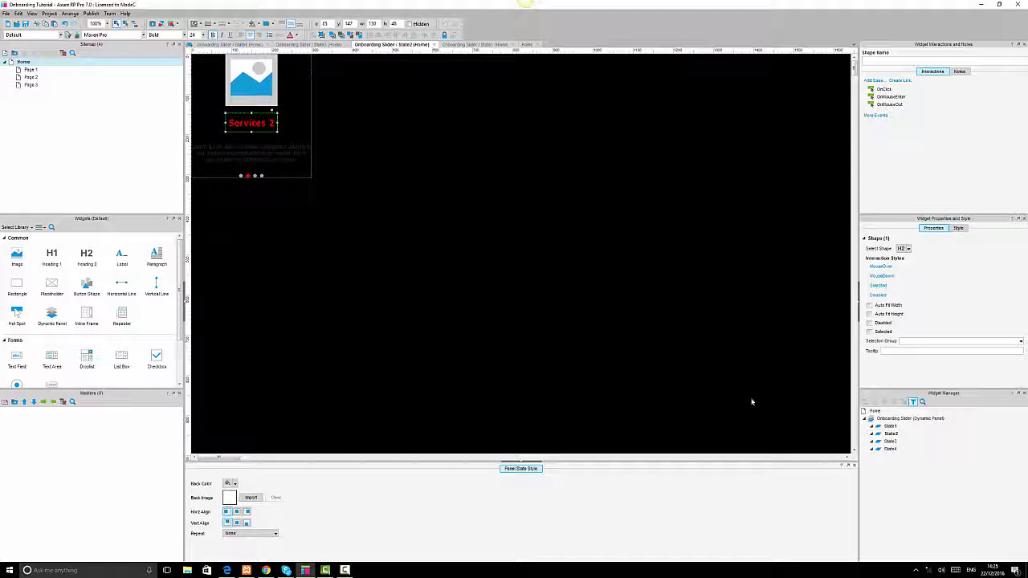
{"action": "double_click", "coordinate": [889, 426]}
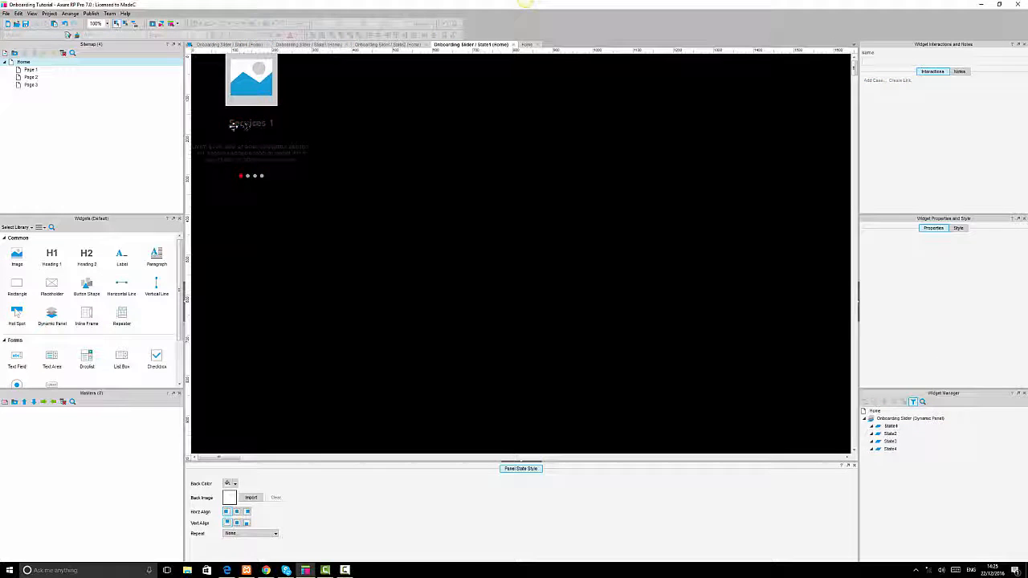
{"action": "key", "text": "ctrl+a"}
{"action": "left_click", "coordinate": [249, 125]}
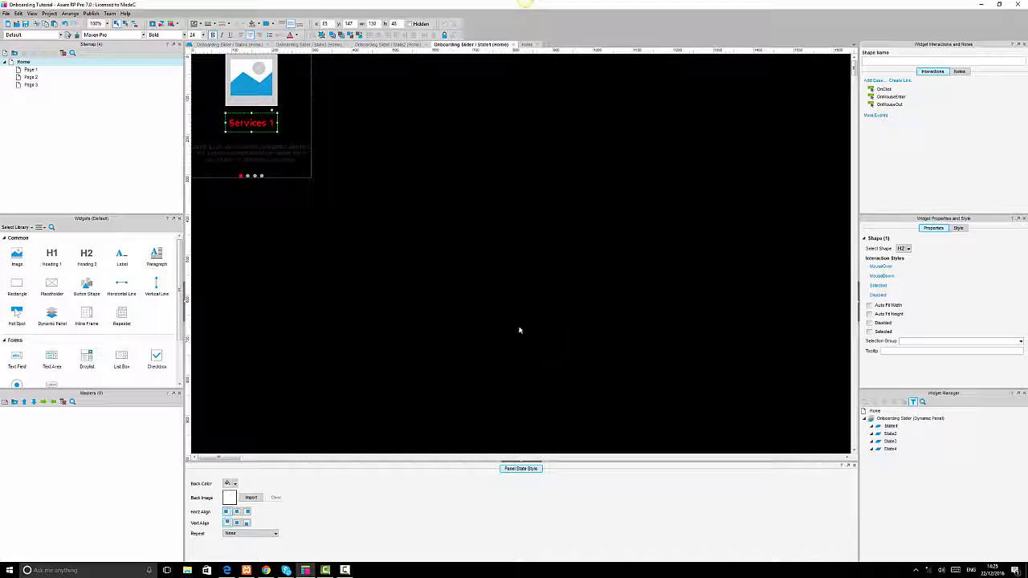
Close the Onboarding Slider state tabs to return to the Home page.
{"action": "left_click", "coordinate": [514, 46]}
{"action": "left_click", "coordinate": [432, 45]}
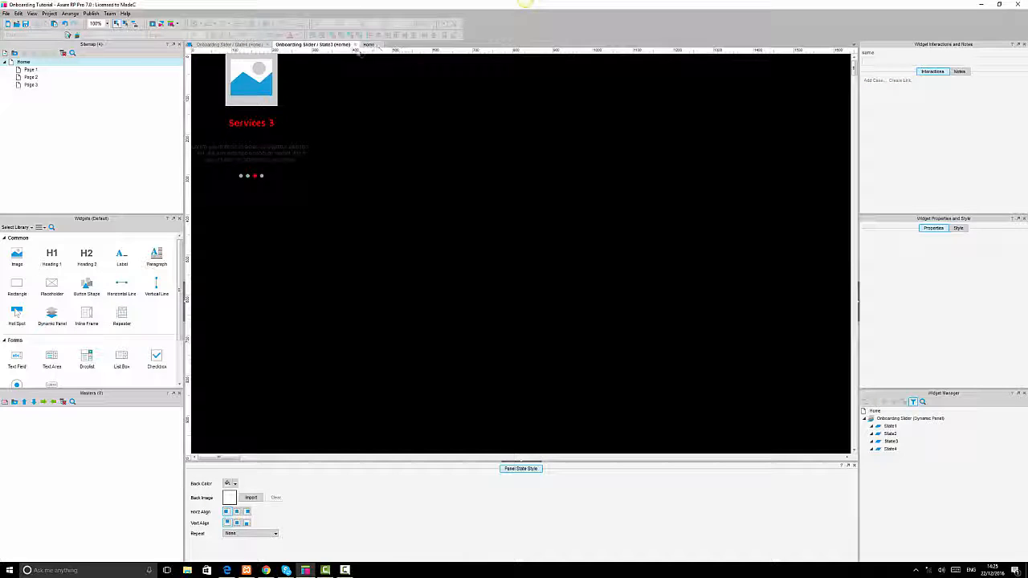
{"action": "left_click", "coordinate": [355, 45]}
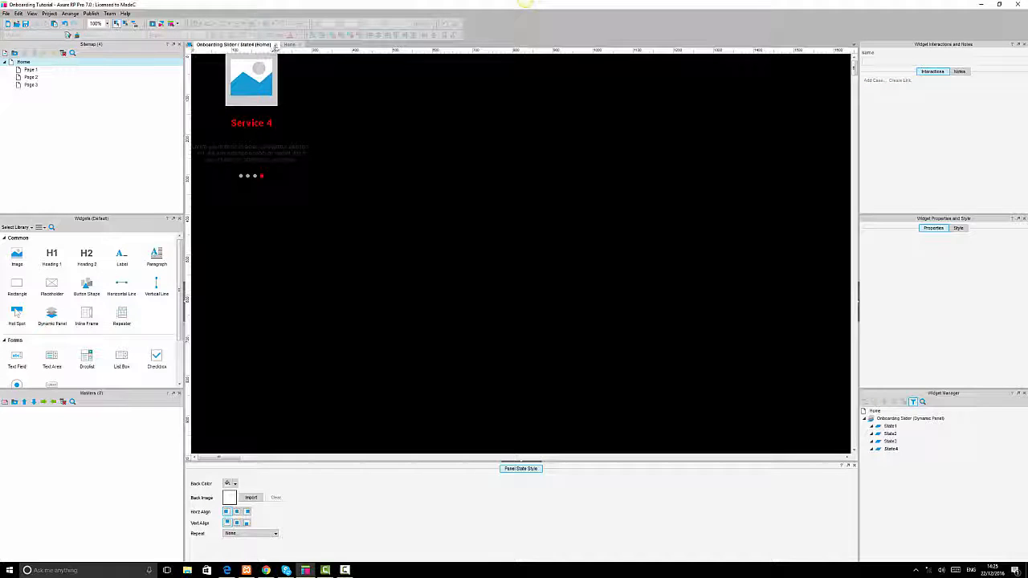
{"action": "left_click", "coordinate": [275, 46]}
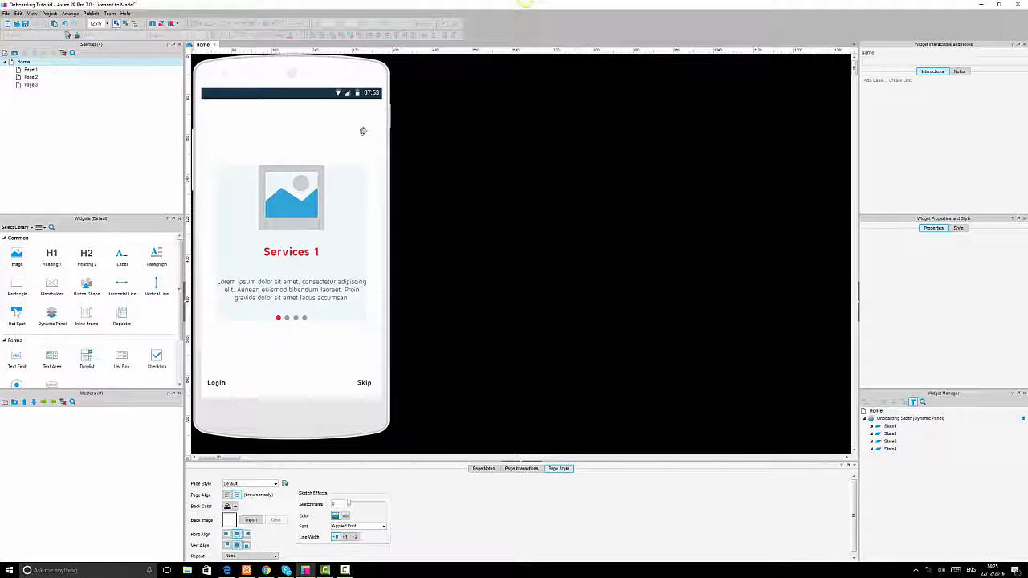
Add an OnClick case to the right-side hotspot that sets the Onboarding Slider to Next, animating in with slide right over 500 ms.
{"action": "left_click_drag", "start_coordinate": [362, 132], "coordinate": [394, 121]}
{"action": "double_click", "coordinate": [883, 89]}
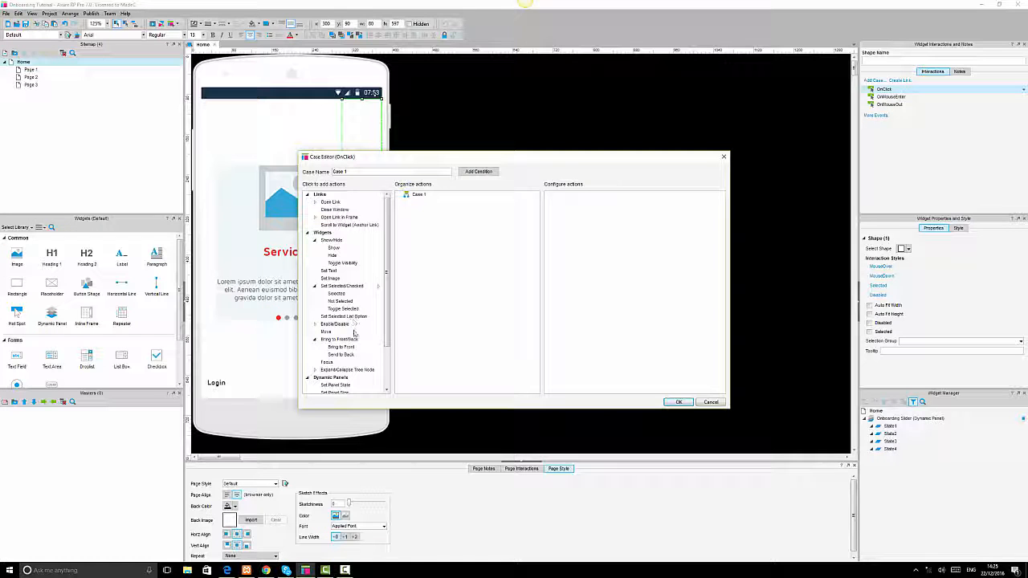
{"action": "scroll", "coordinate": [337, 335], "scroll_direction": "down", "scroll_amount": 3}
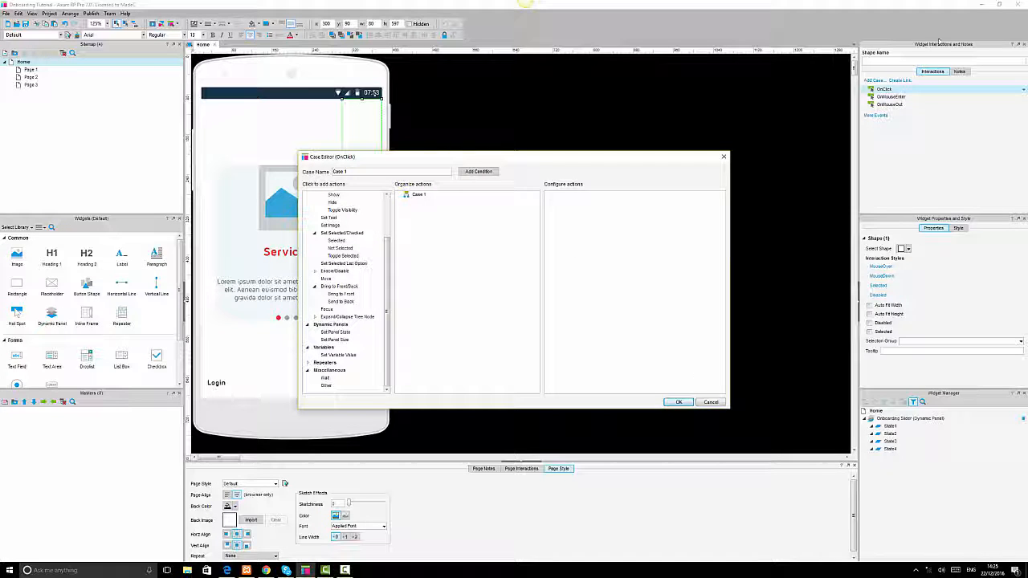
{"action": "left_click", "coordinate": [329, 333]}
{"action": "left_click", "coordinate": [558, 214]}
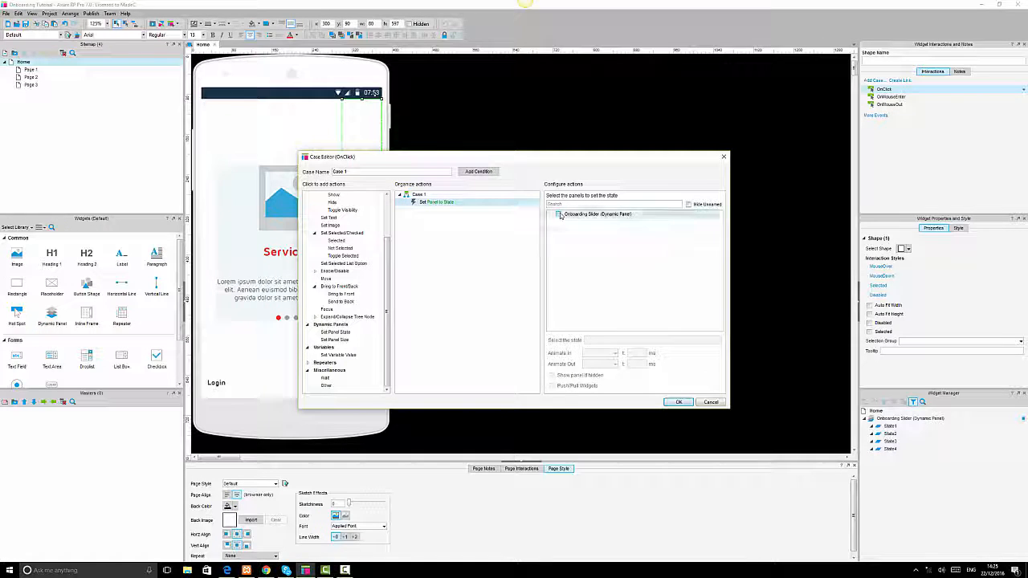
{"action": "left_click", "coordinate": [629, 341]}
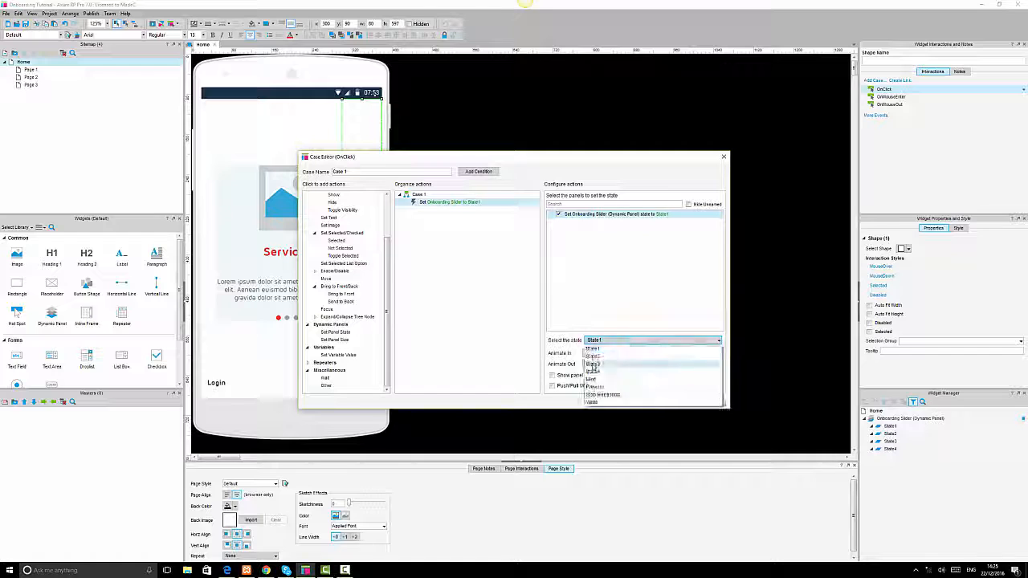
{"action": "left_click", "coordinate": [599, 379]}
{"action": "left_click", "coordinate": [602, 354]}
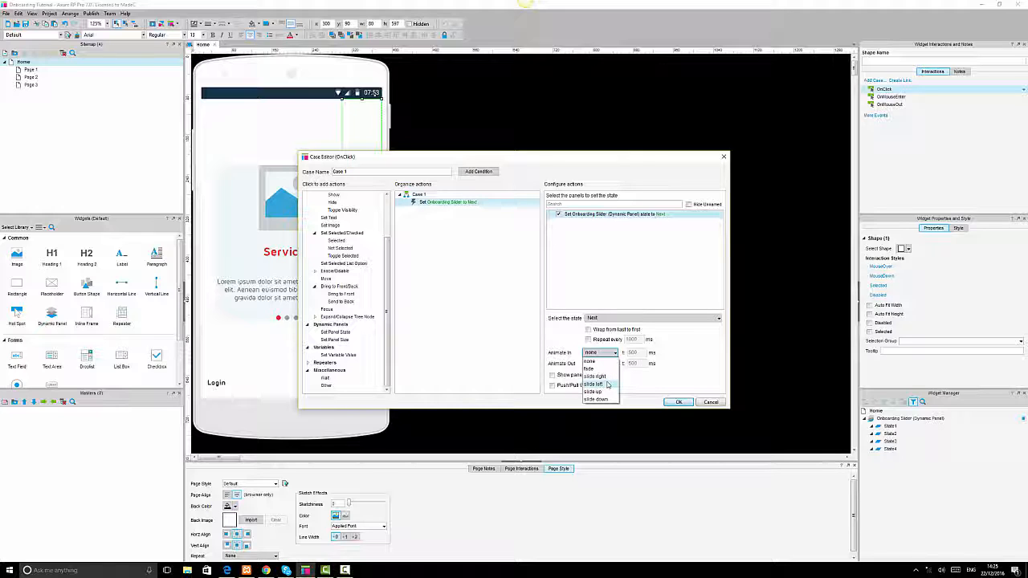
{"action": "left_click", "coordinate": [608, 378]}
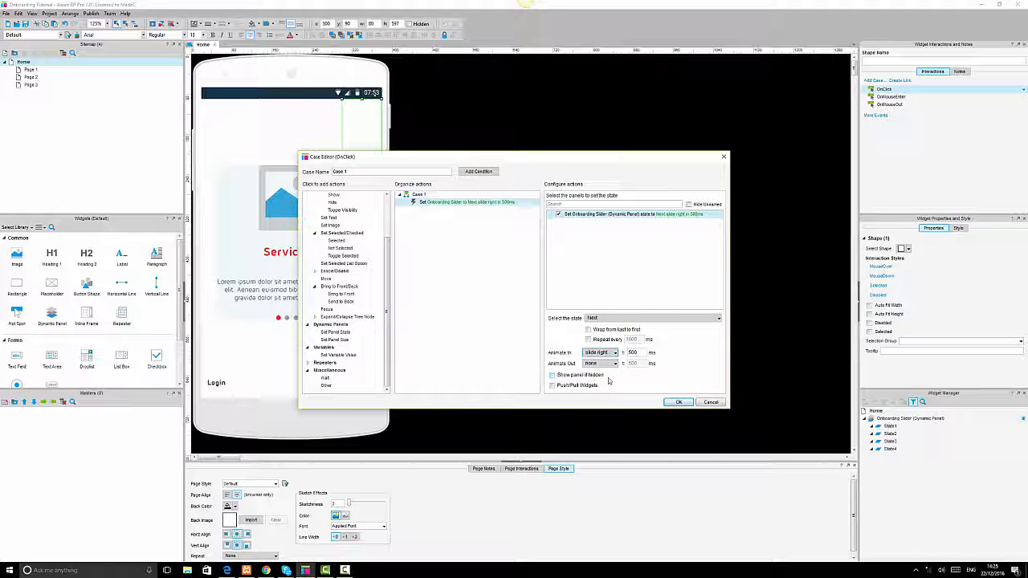
{"action": "left_click", "coordinate": [678, 402]}
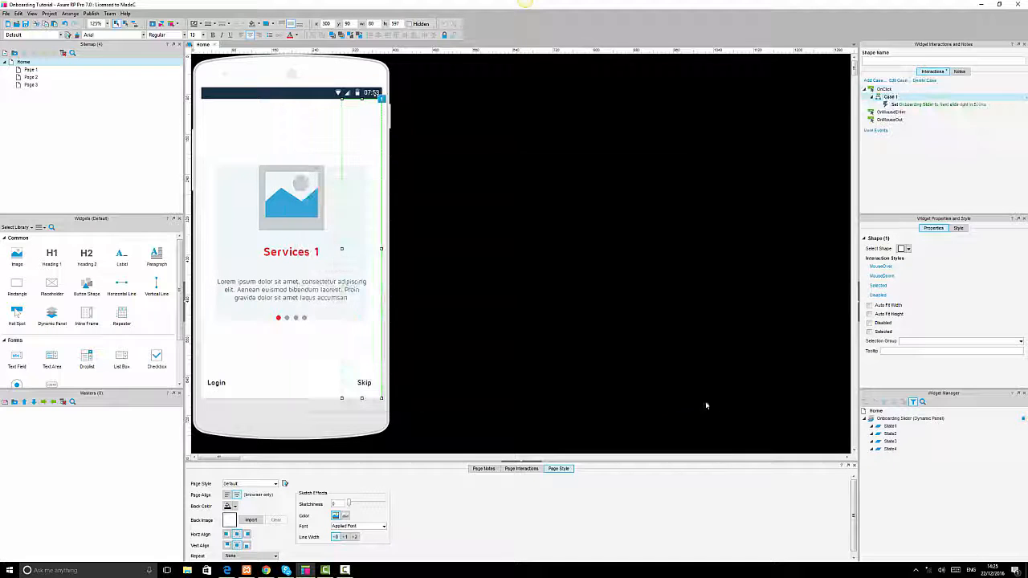
Add an OnClick case to the left-side hotspot that sets the Onboarding Slider to Previous, animating in with slide right over 500 ms.
{"action": "left_click", "coordinate": [211, 120]}
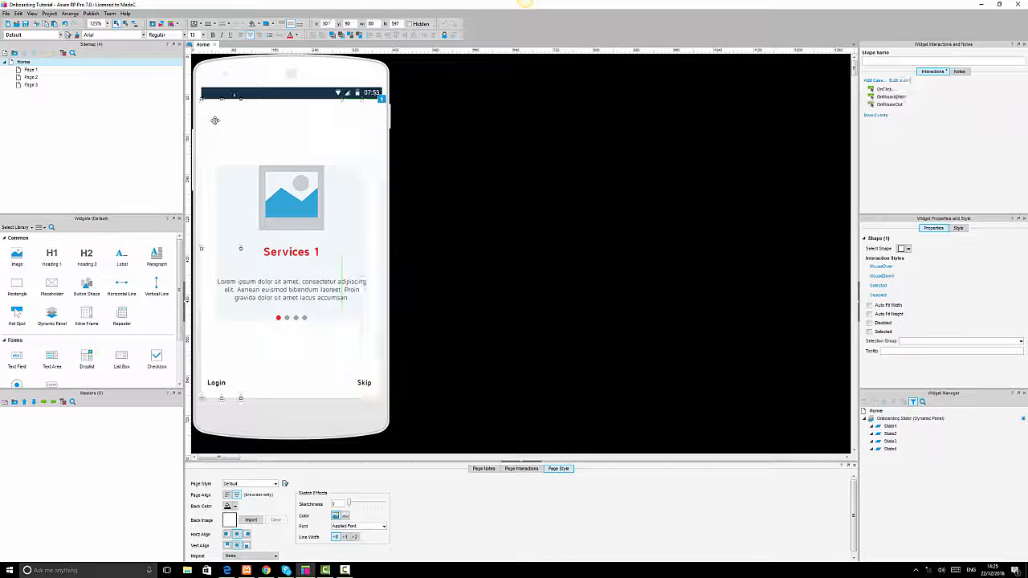
{"action": "double_click", "coordinate": [883, 88]}
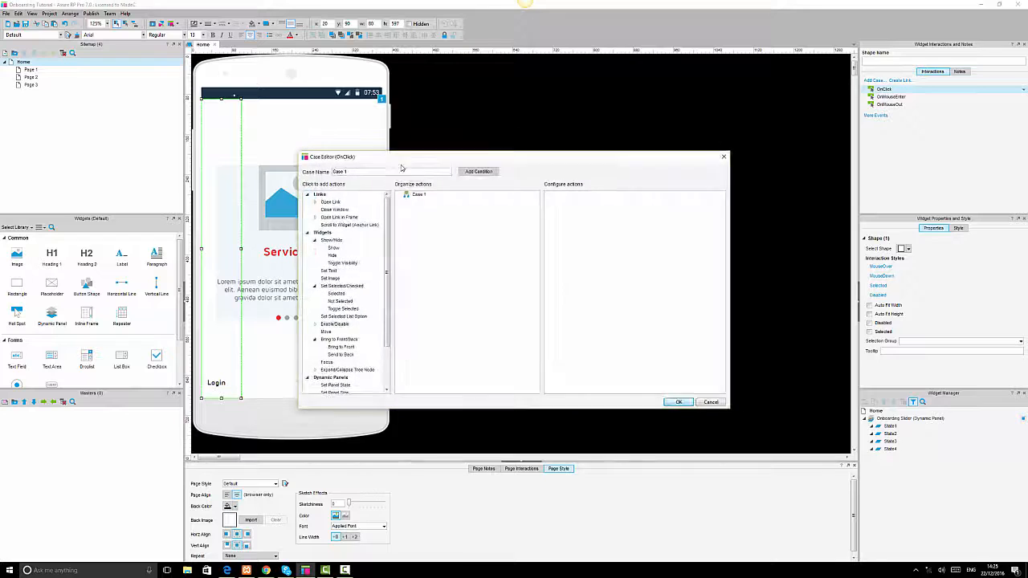
{"action": "scroll", "coordinate": [342, 345], "scroll_direction": "down", "scroll_amount": 3}
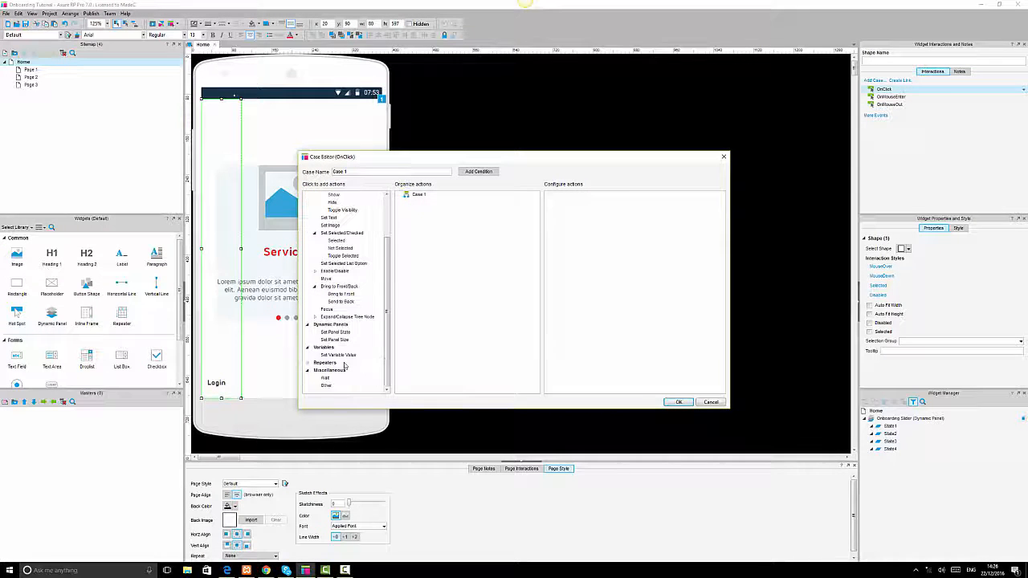
{"action": "left_click", "coordinate": [335, 332]}
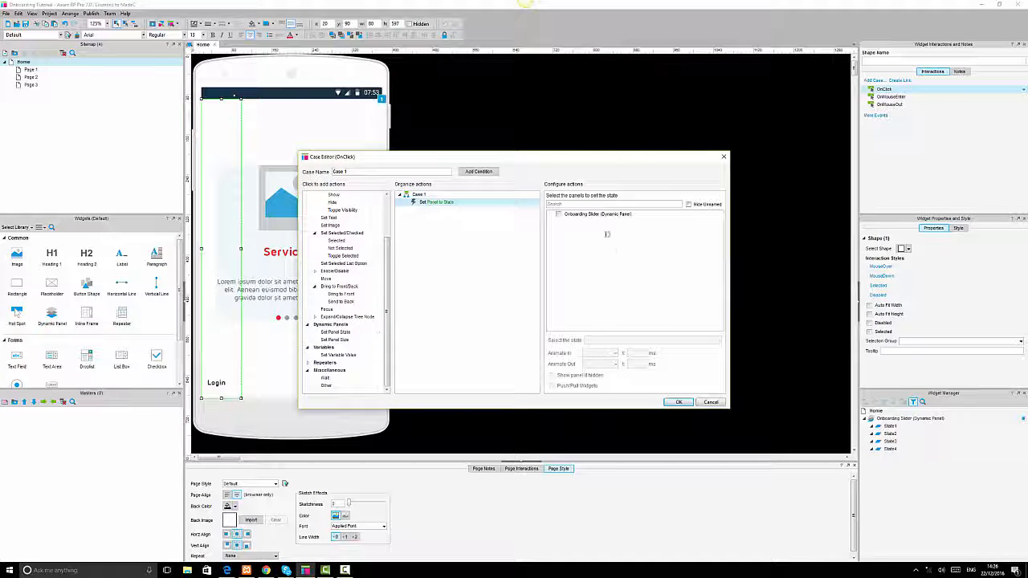
{"action": "left_click", "coordinate": [558, 215]}
{"action": "left_click", "coordinate": [606, 340]}
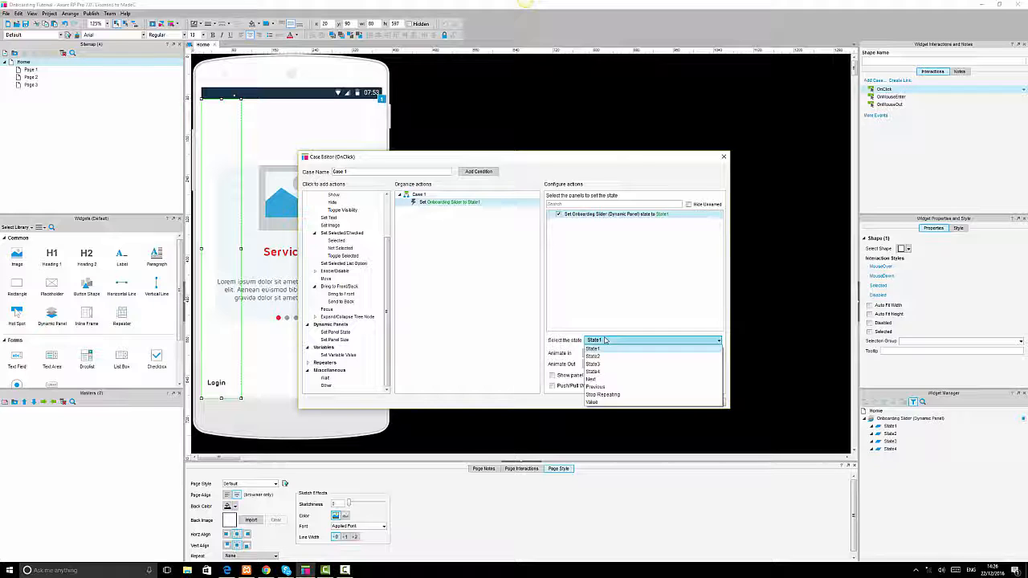
{"action": "left_click", "coordinate": [598, 387]}
{"action": "left_click", "coordinate": [596, 359]}
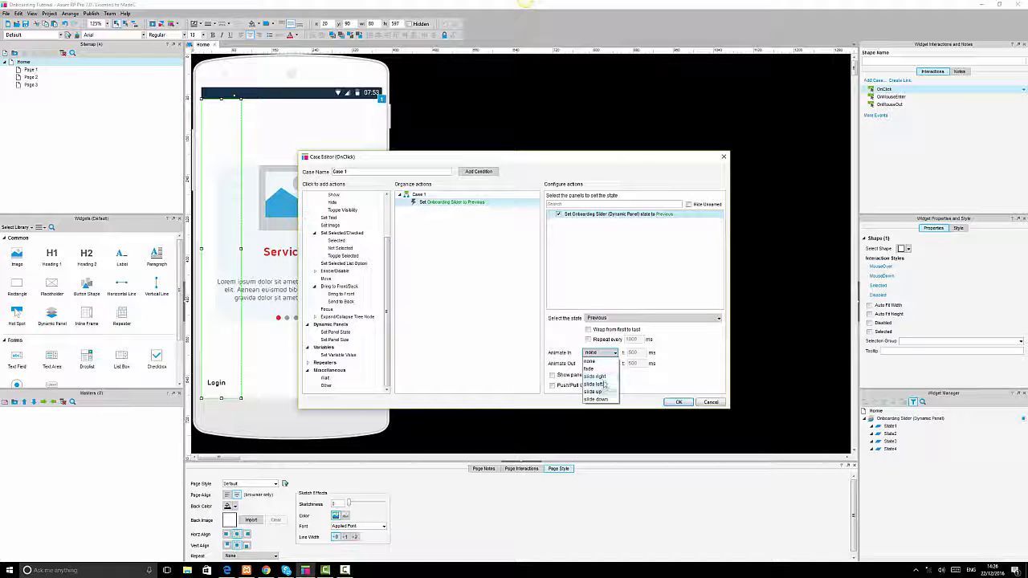
{"action": "left_click", "coordinate": [595, 376]}
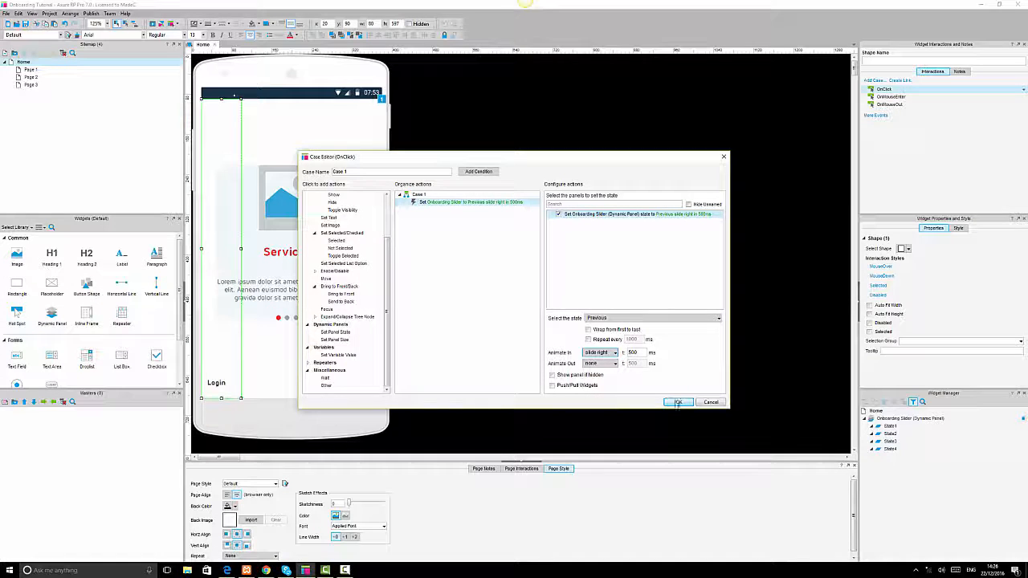
{"action": "left_click", "coordinate": [675, 401]}
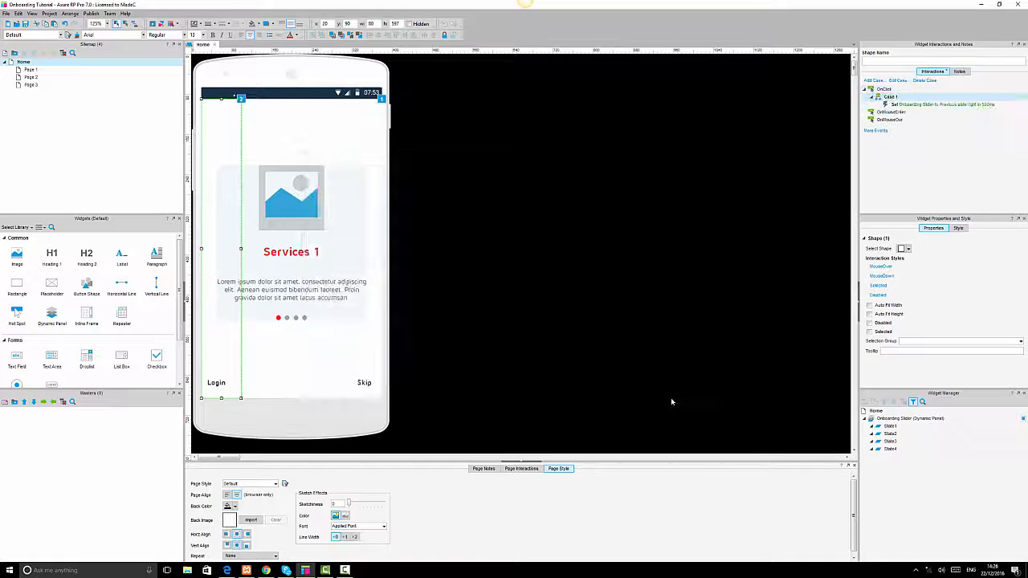
Select the Login and Skip labels together and nudge them slightly downward.
{"action": "left_click", "coordinate": [216, 383]}
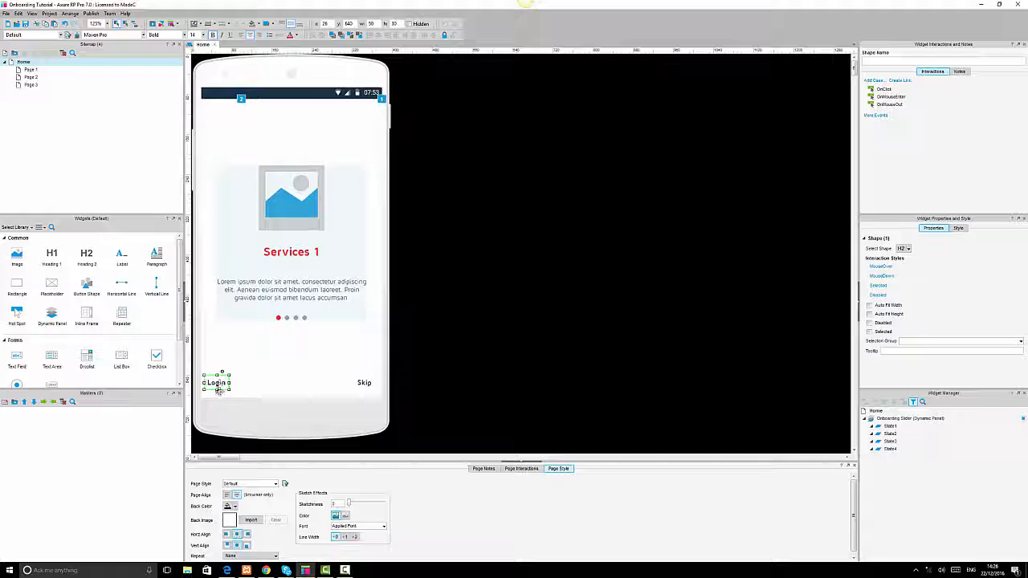
{"action": "left_click", "coordinate": [364, 383], "text": "ctrl"}
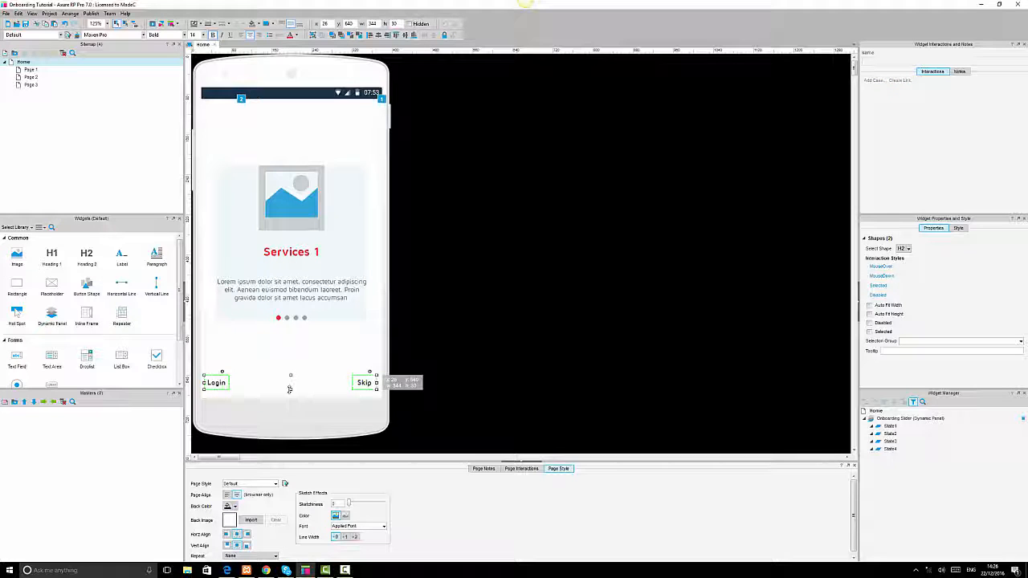
{"action": "left_click_drag", "start_coordinate": [289, 389], "coordinate": [290, 395]}
Give the Login label an OnClick action that opens Page 1 in the current window.
{"action": "left_click", "coordinate": [215, 385]}
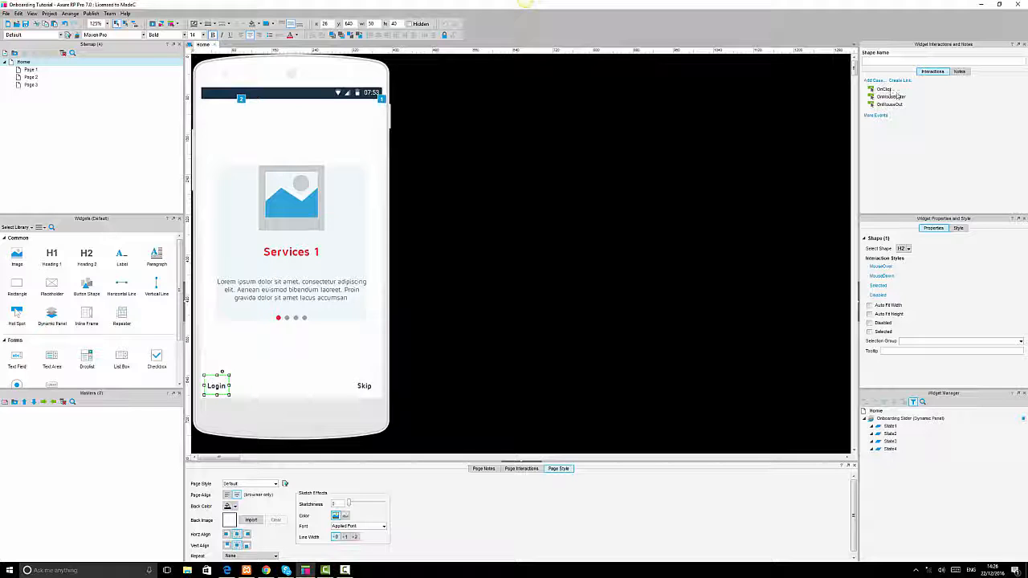
{"action": "double_click", "coordinate": [886, 89]}
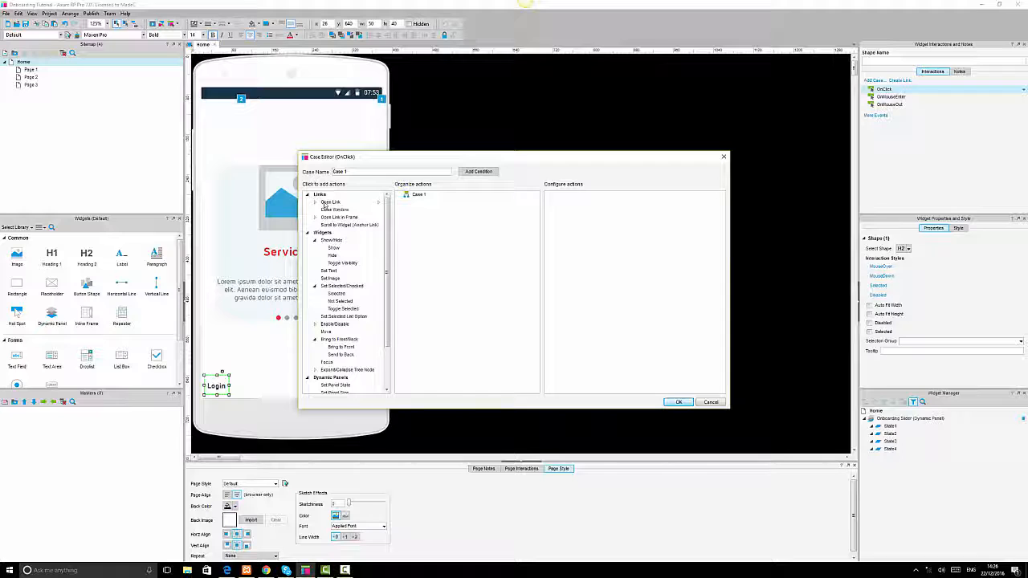
{"action": "left_click", "coordinate": [329, 201]}
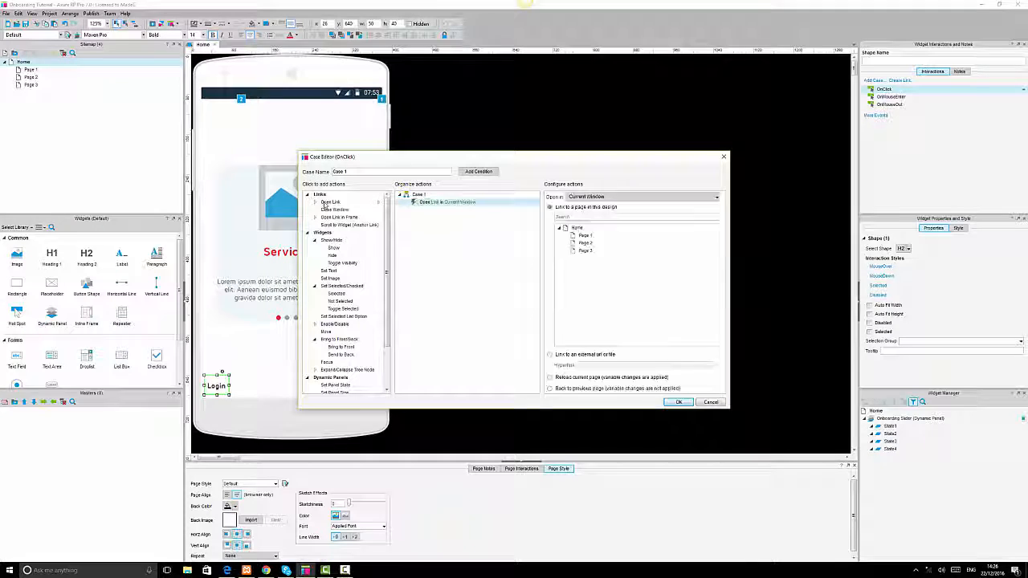
{"action": "left_click", "coordinate": [586, 236]}
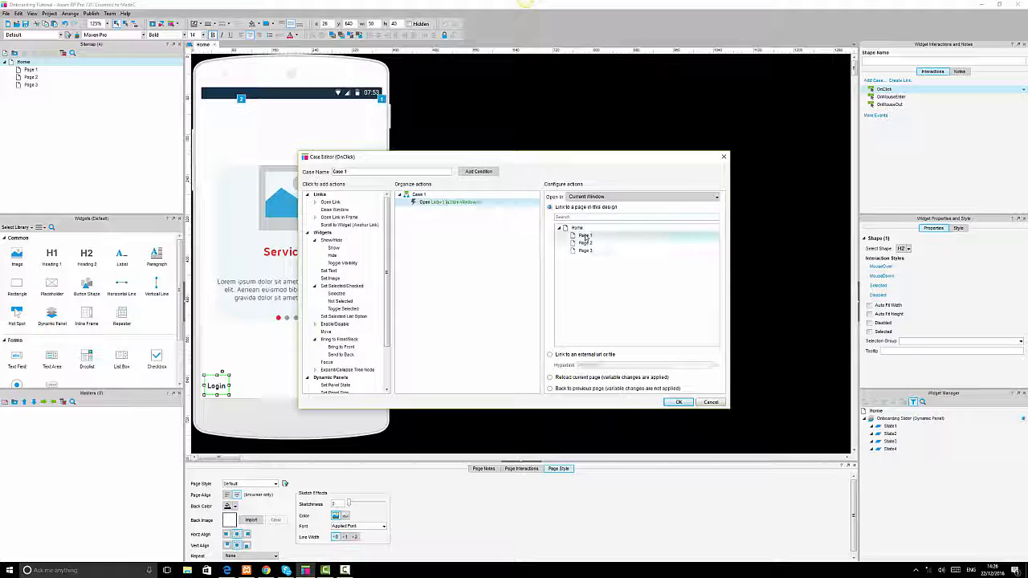
{"action": "left_click", "coordinate": [678, 402]}
{"action": "left_click", "coordinate": [698, 369]}
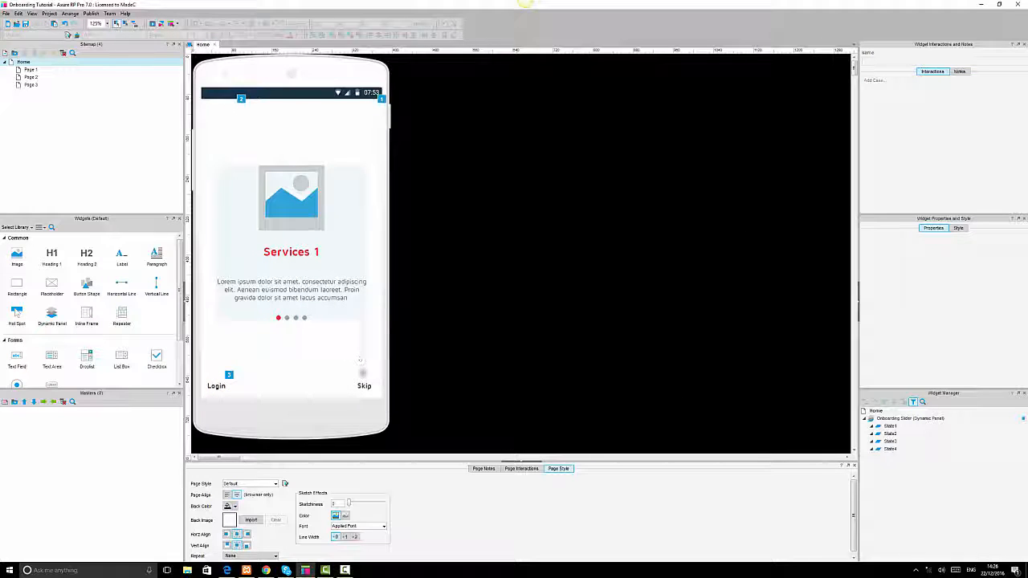
Give the Skip label an OnClick action that opens Page 2 in the current window.
{"action": "left_click", "coordinate": [363, 384]}
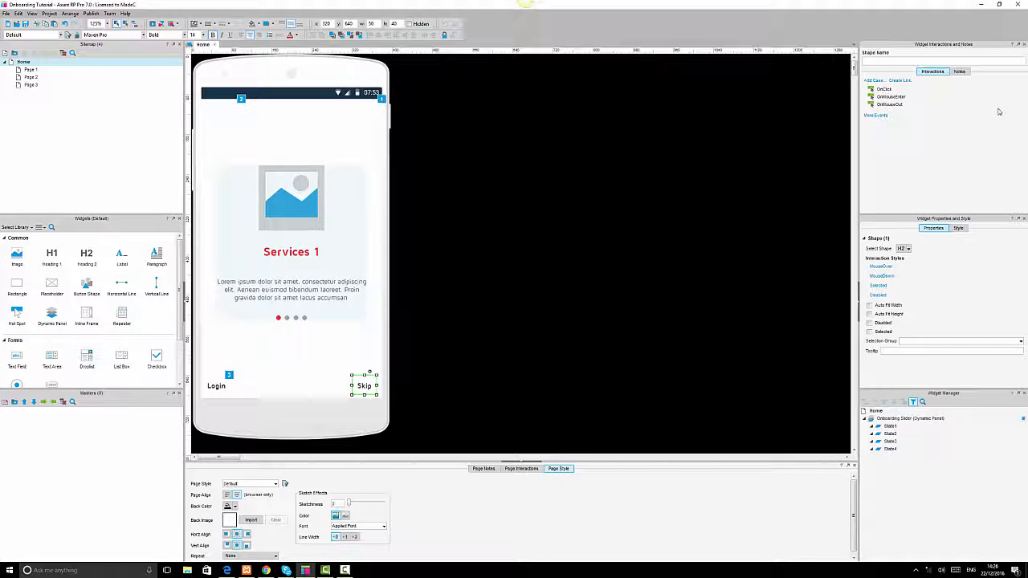
{"action": "double_click", "coordinate": [882, 90]}
{"action": "left_click", "coordinate": [325, 202]}
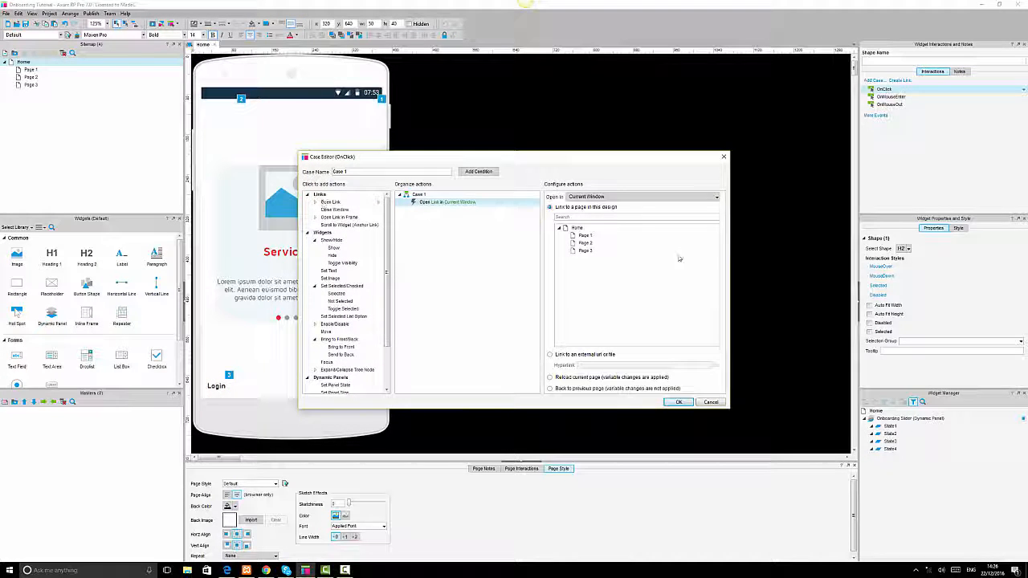
{"action": "left_click", "coordinate": [589, 244]}
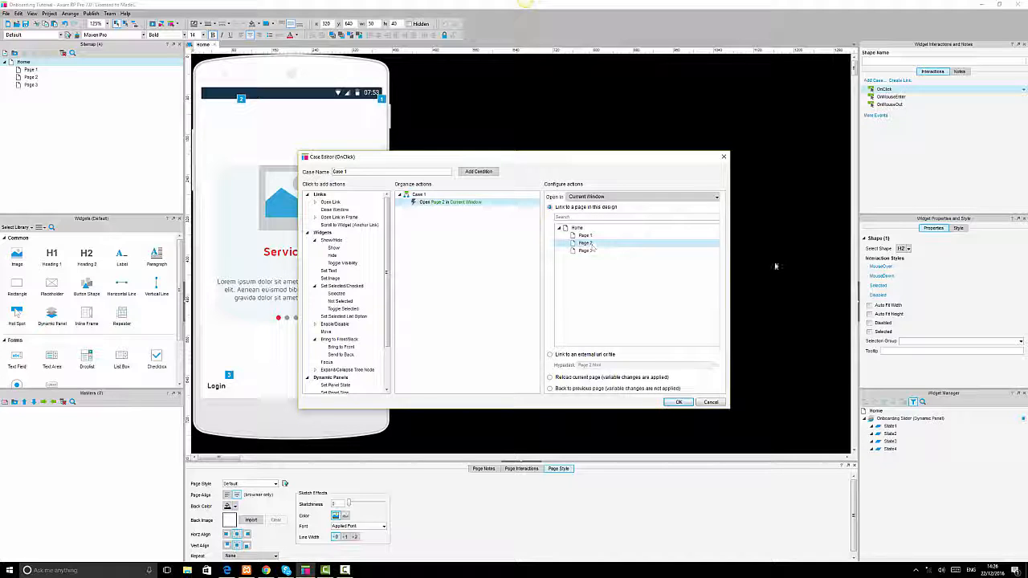
{"action": "left_click", "coordinate": [678, 402]}
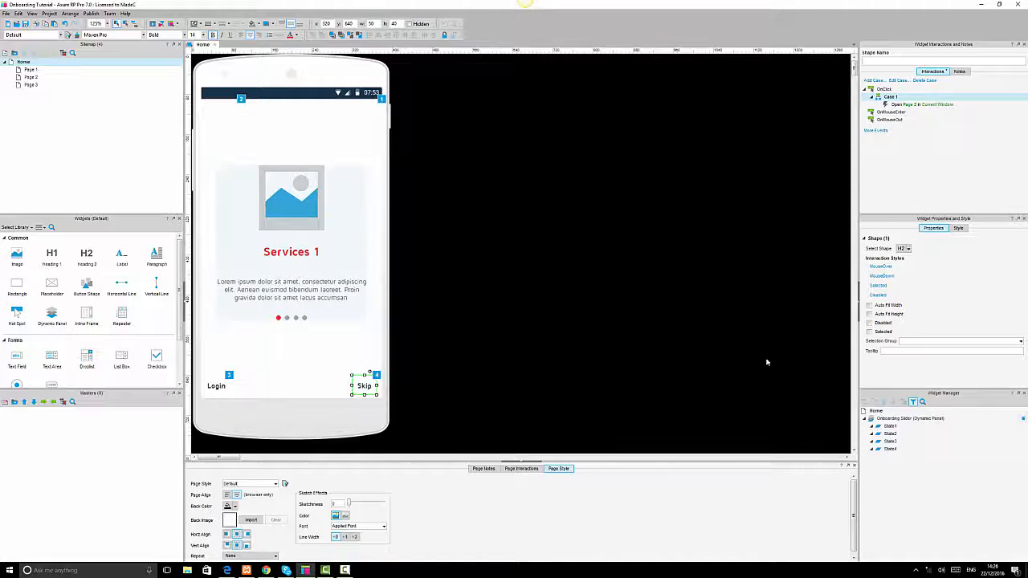
{"action": "left_click", "coordinate": [766, 362]}
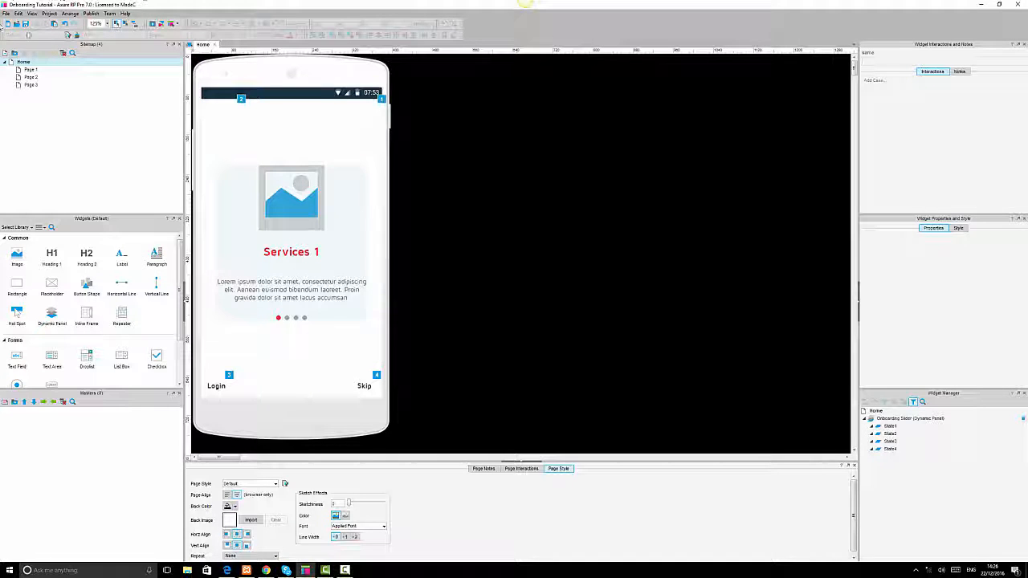
Preview the prototype in the browser and test the slider, then switch back to Axure.
{"action": "left_click", "coordinate": [154, 27]}
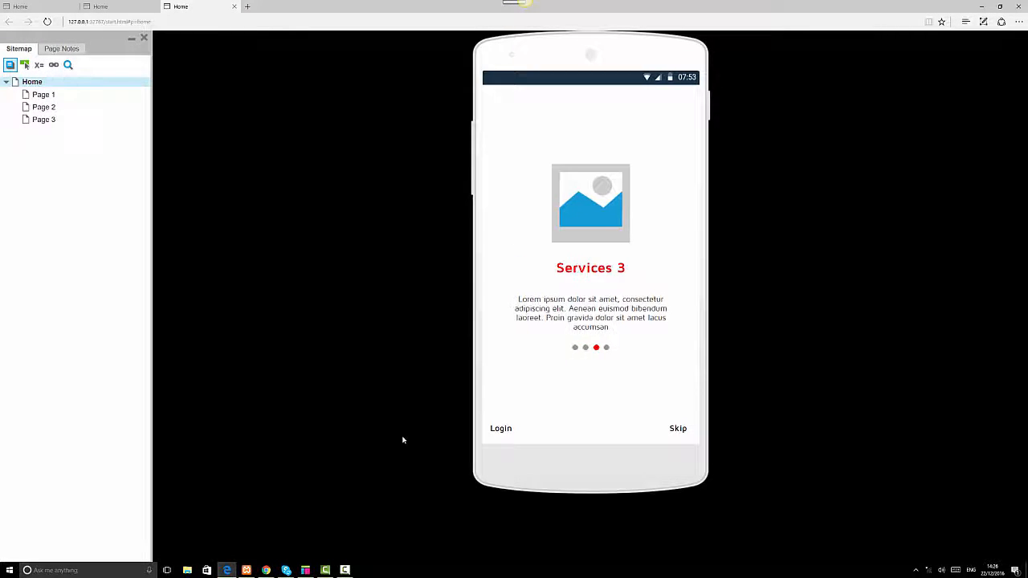
{"action": "left_click", "coordinate": [305, 570]}
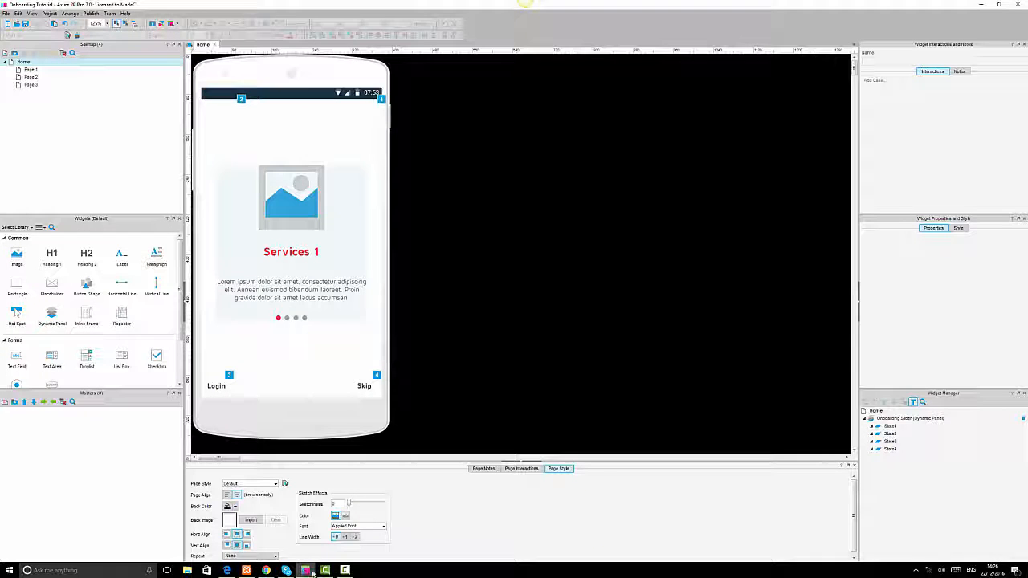
Edit the right hotspot's Next action so the slider animates in with slide left.
{"action": "left_click", "coordinate": [374, 141]}
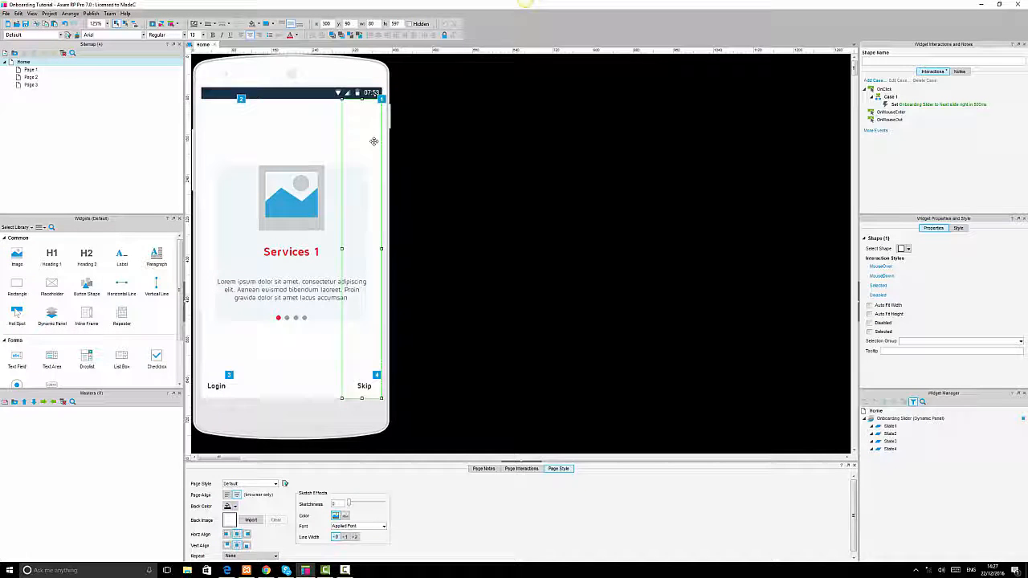
{"action": "double_click", "coordinate": [924, 106]}
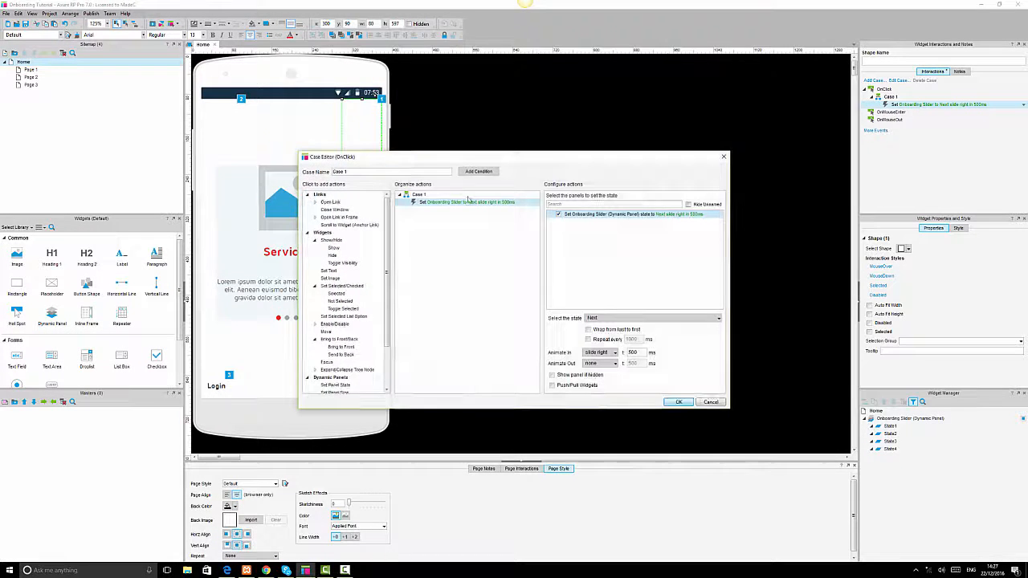
{"action": "left_click", "coordinate": [600, 353]}
{"action": "left_click", "coordinate": [598, 384]}
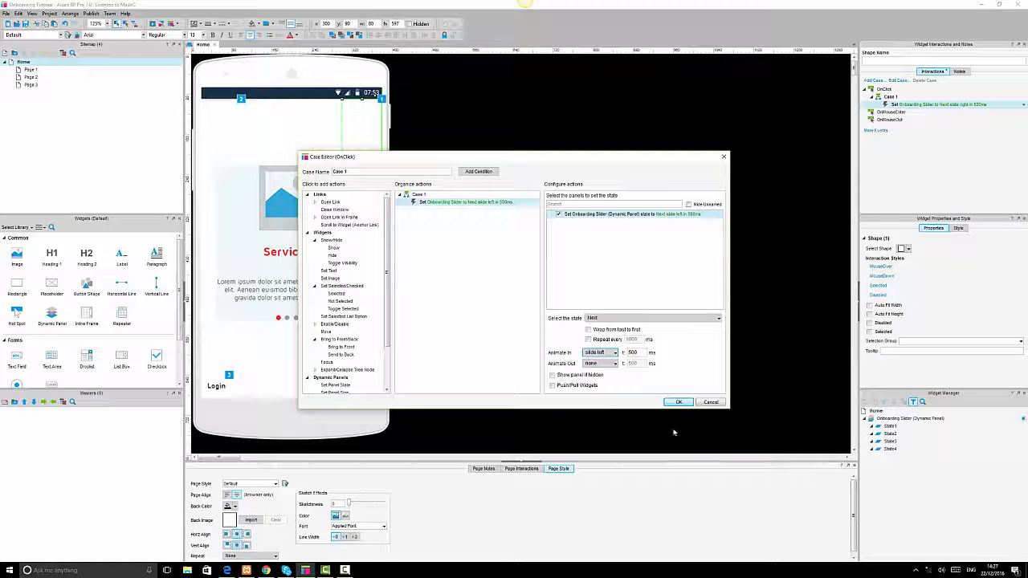
{"action": "left_click", "coordinate": [678, 402]}
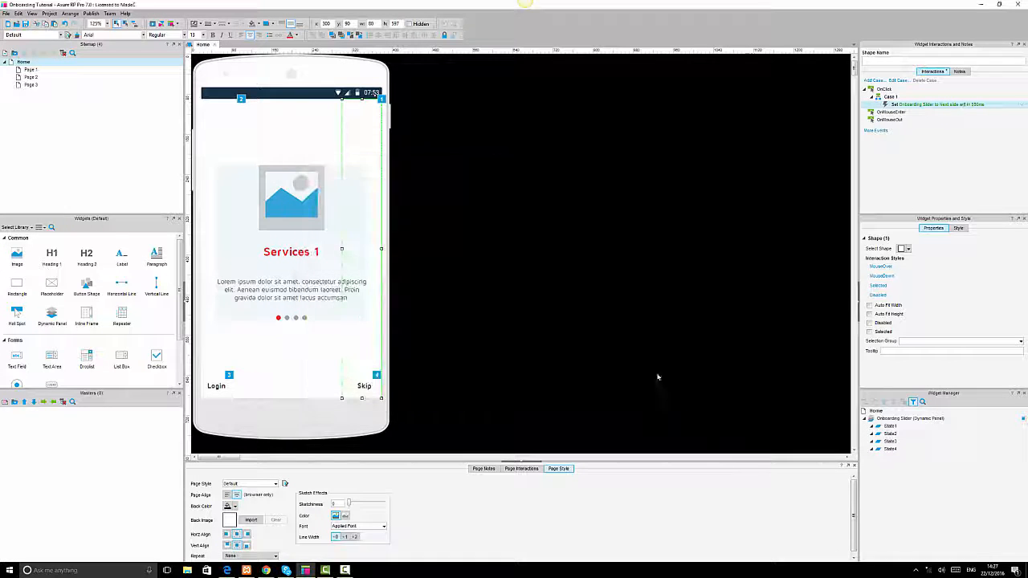
Edit the left hotspot's Previous action so the slider animates in with slide right.
{"action": "left_click", "coordinate": [210, 120]}
{"action": "double_click", "coordinate": [939, 105]}
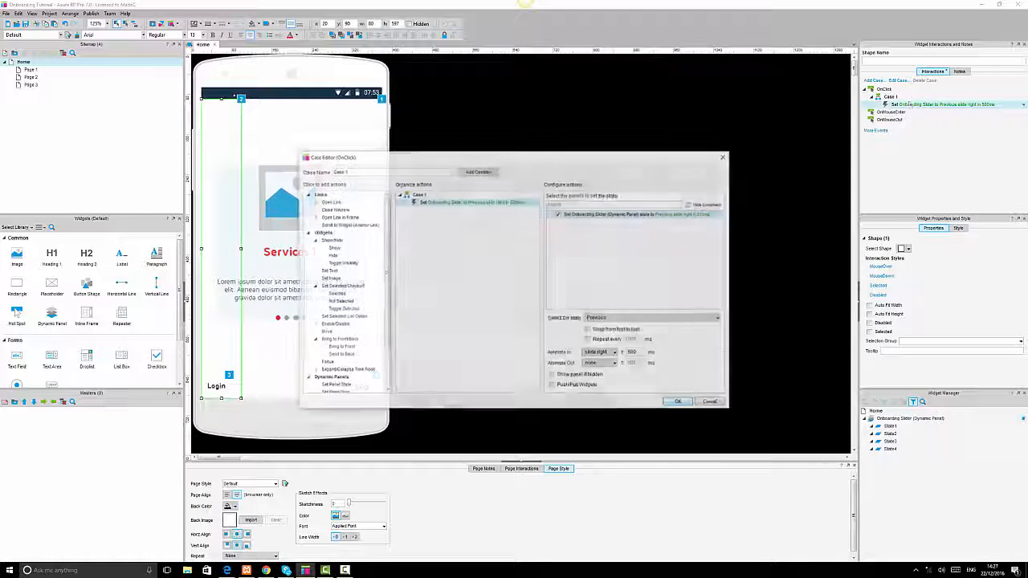
{"action": "left_click", "coordinate": [614, 354]}
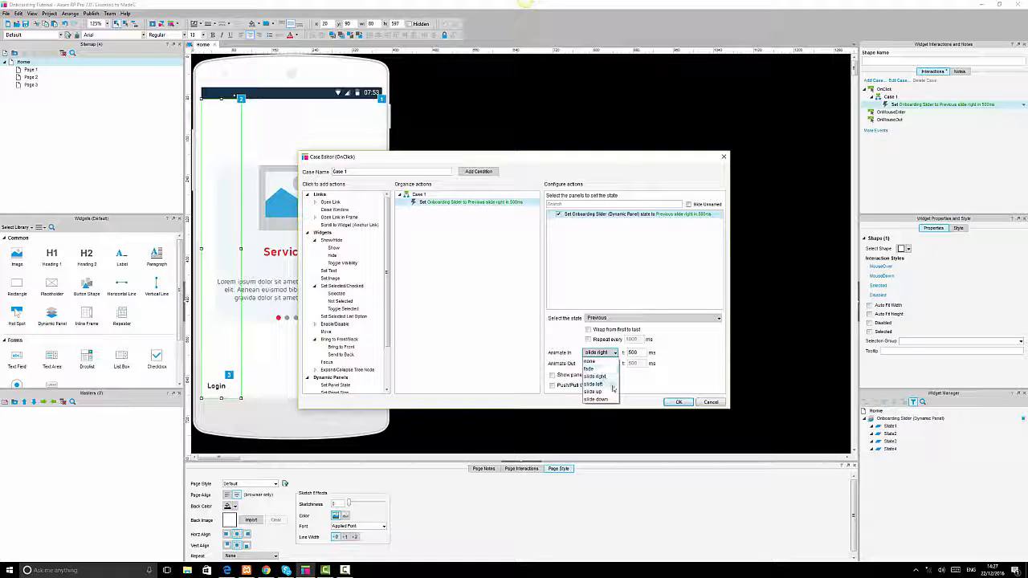
{"action": "left_click", "coordinate": [615, 379]}
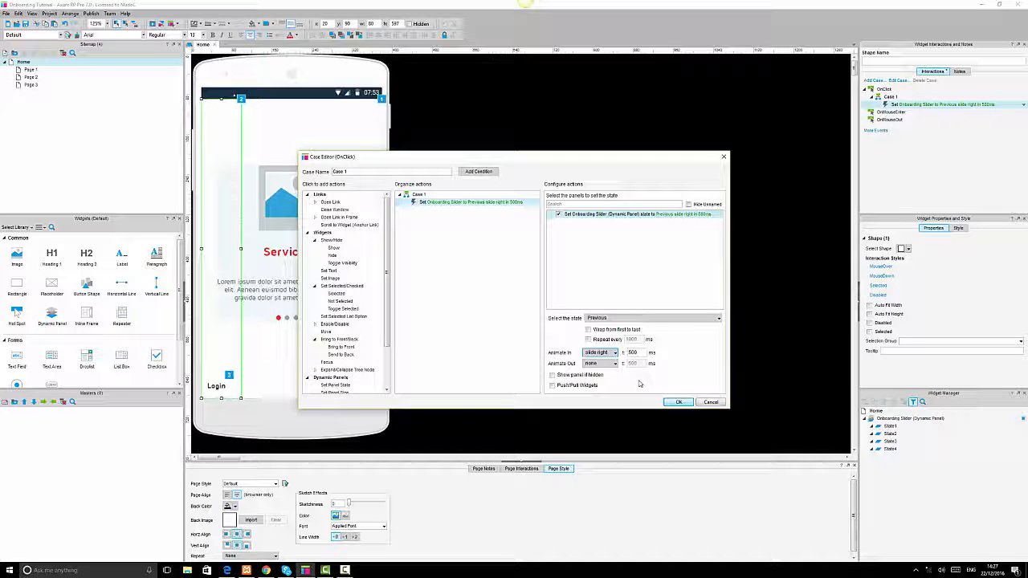
{"action": "left_click", "coordinate": [679, 401]}
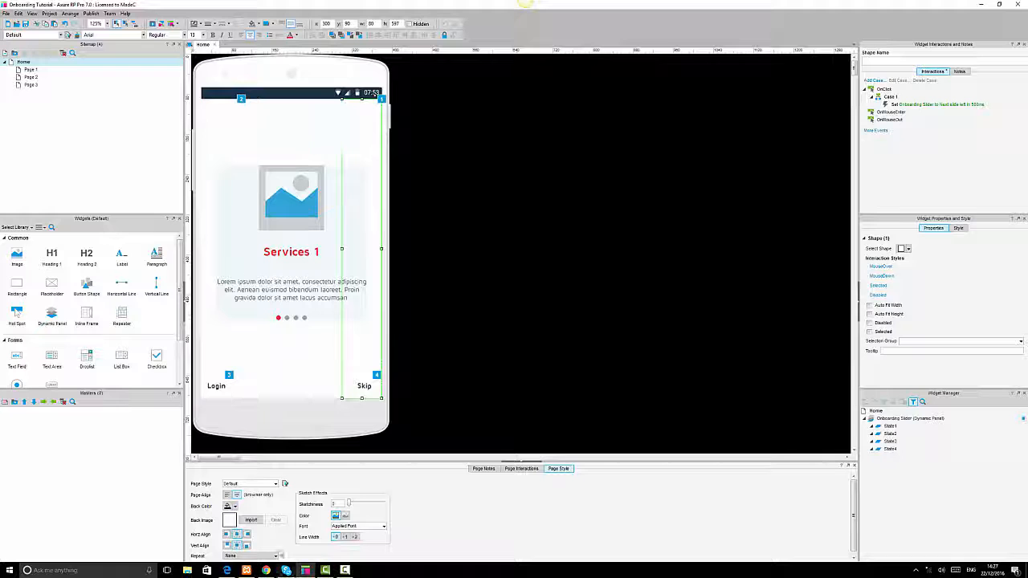
Refresh the browser preview and test the slider's forward and backward hotspot animations.
{"action": "left_click", "coordinate": [226, 570]}
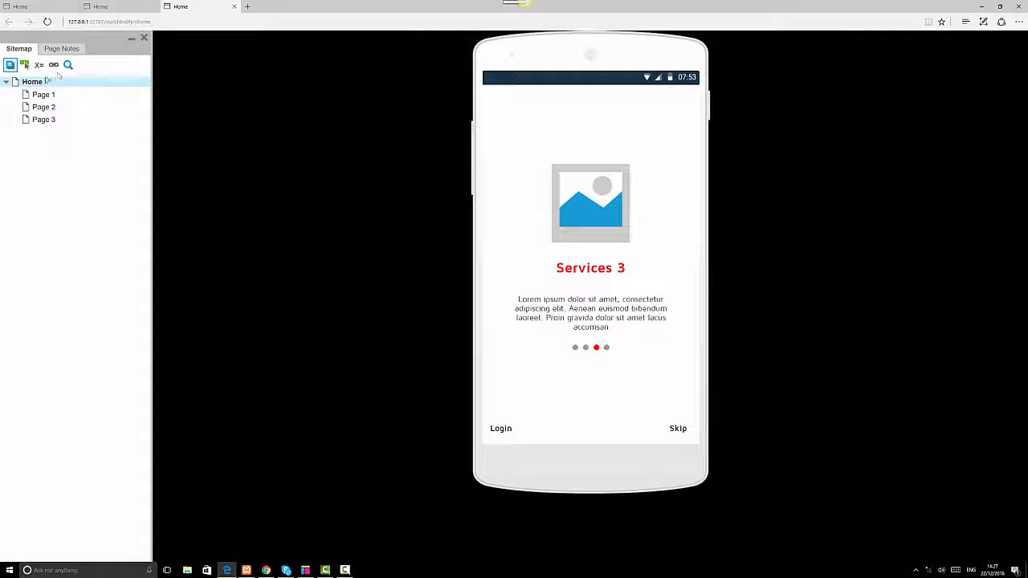
{"action": "left_click", "coordinate": [47, 22]}
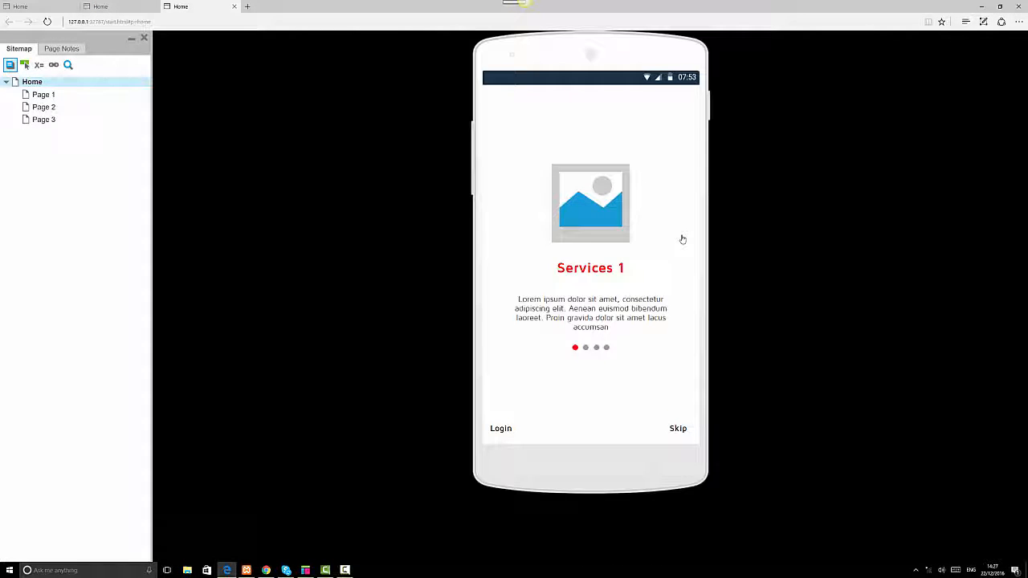
{"action": "left_click", "coordinate": [682, 239]}
{"action": "left_click", "coordinate": [683, 239]}
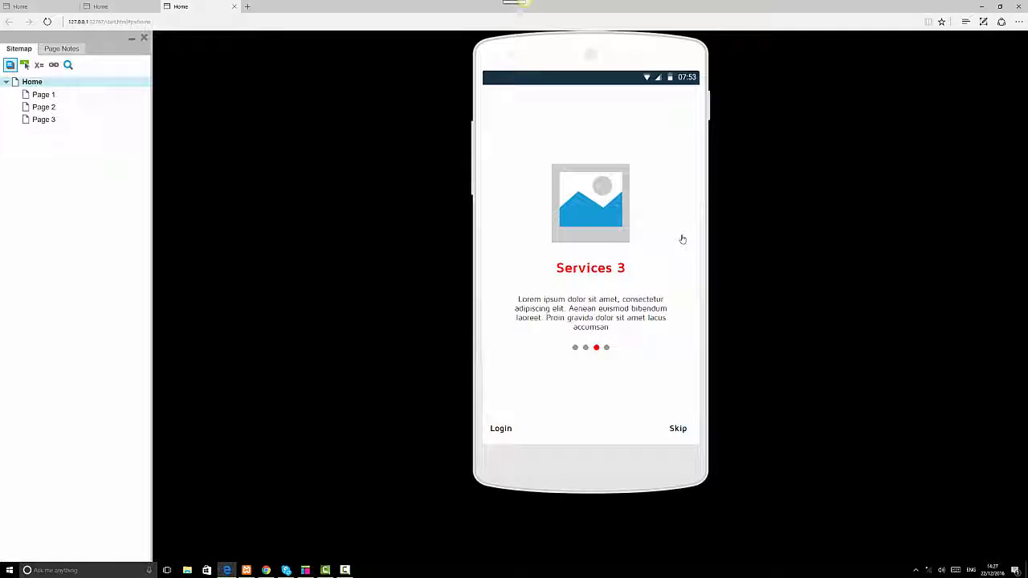
{"action": "left_click", "coordinate": [682, 239]}
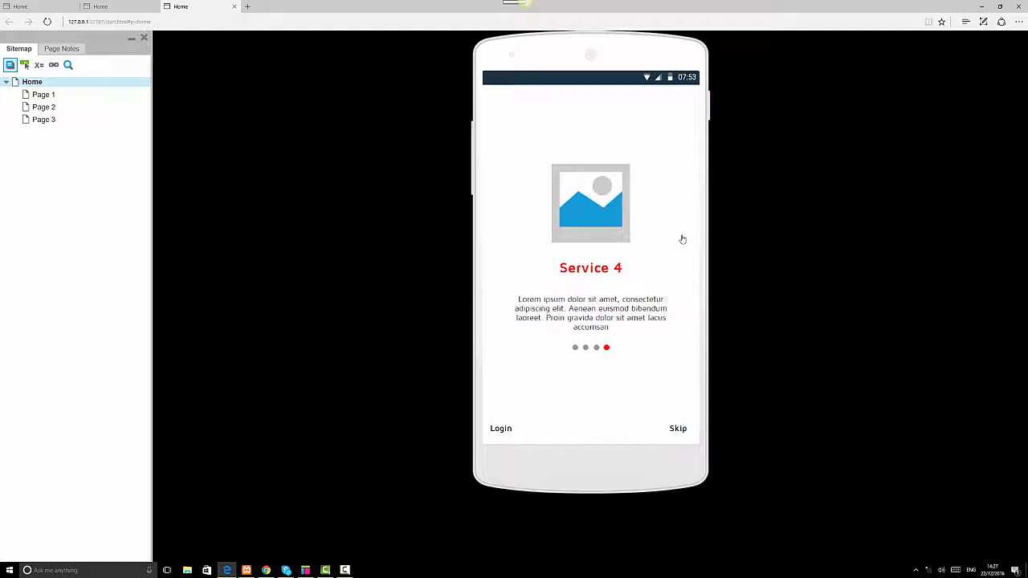
{"action": "left_click", "coordinate": [493, 277]}
{"action": "left_click", "coordinate": [492, 276]}
{"action": "left_click", "coordinate": [490, 275]}
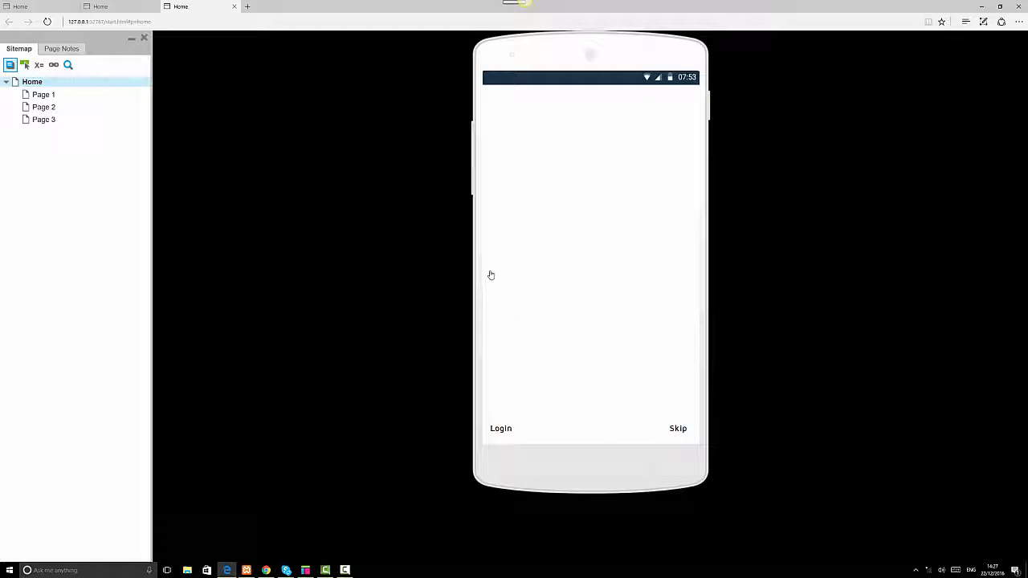
{"action": "left_click", "coordinate": [686, 252]}
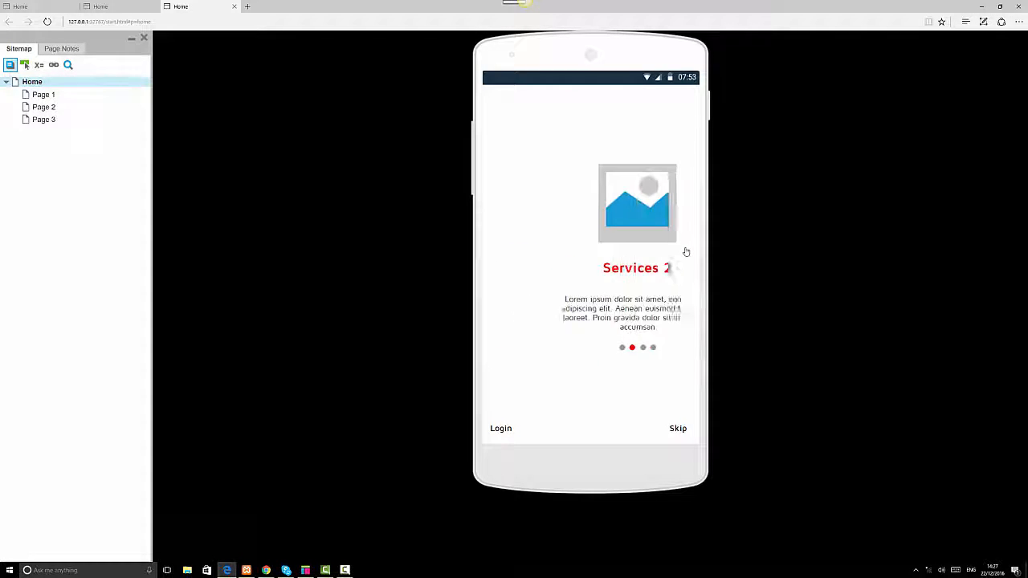
{"action": "left_click", "coordinate": [676, 251]}
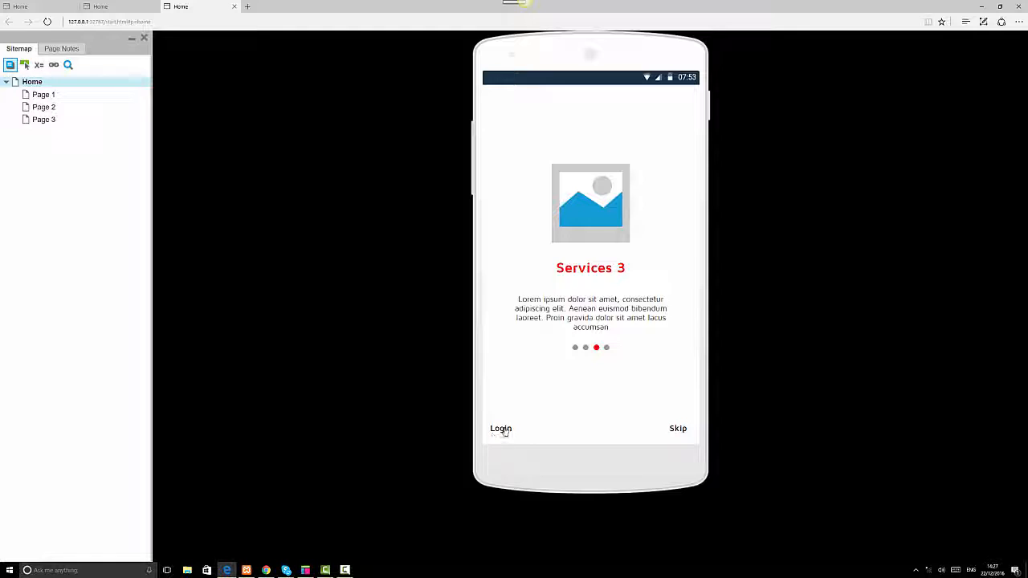
Test the Login and Skip links in the preview, returning Home each time, then switch back to Axure.
{"action": "left_click", "coordinate": [504, 428]}
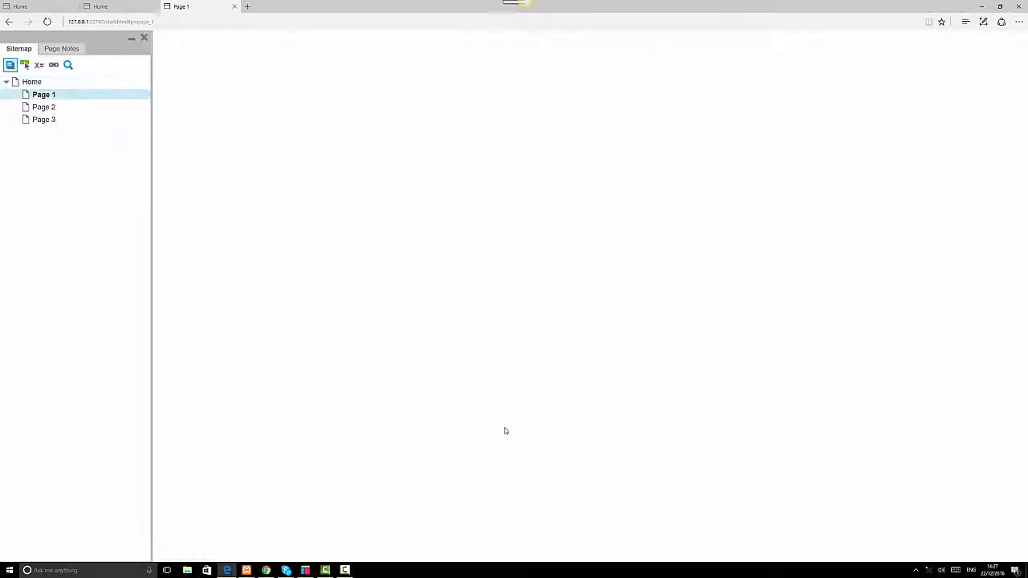
{"action": "left_click", "coordinate": [29, 82]}
{"action": "left_click", "coordinate": [679, 428]}
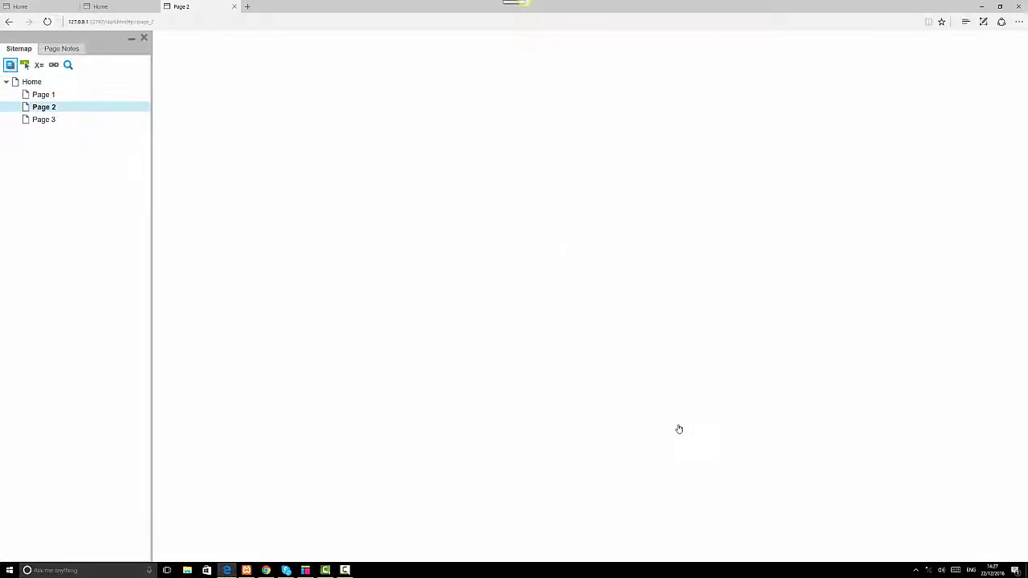
{"action": "left_click", "coordinate": [33, 84]}
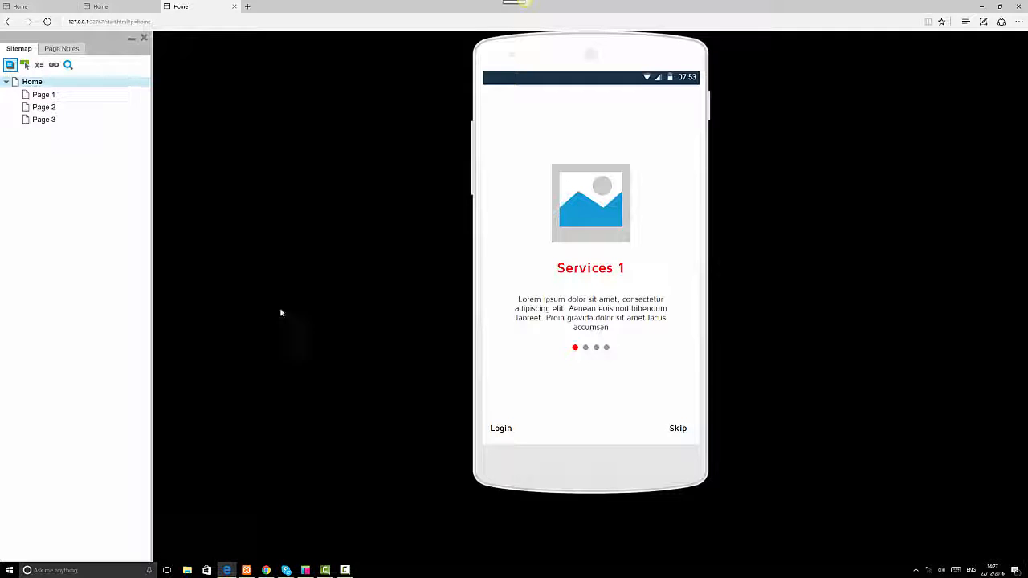
{"action": "left_click", "coordinate": [306, 570]}
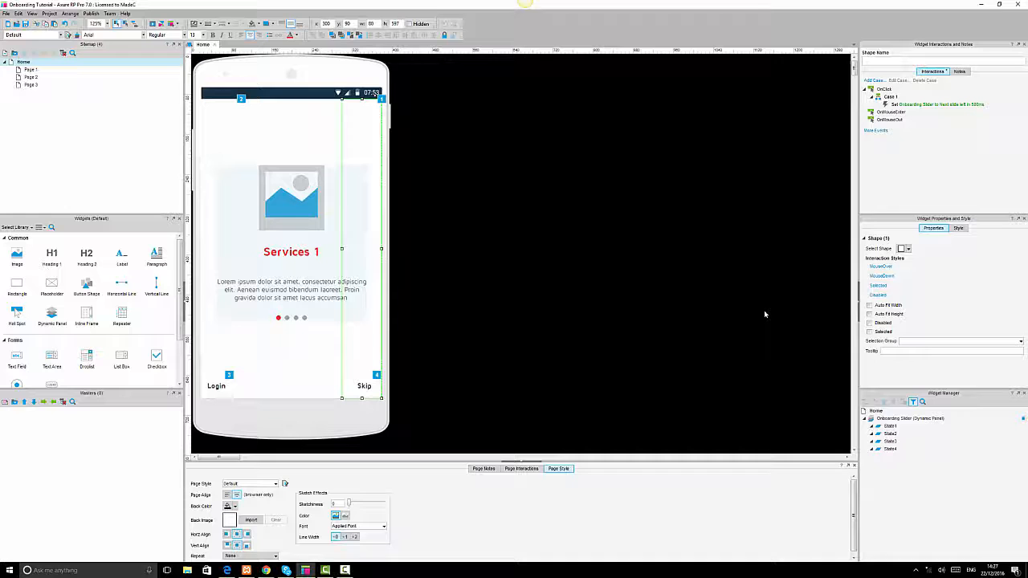
In the slider's State1, import the booking image into the placeholder without autosizing it.
{"action": "double_click", "coordinate": [890, 426]}
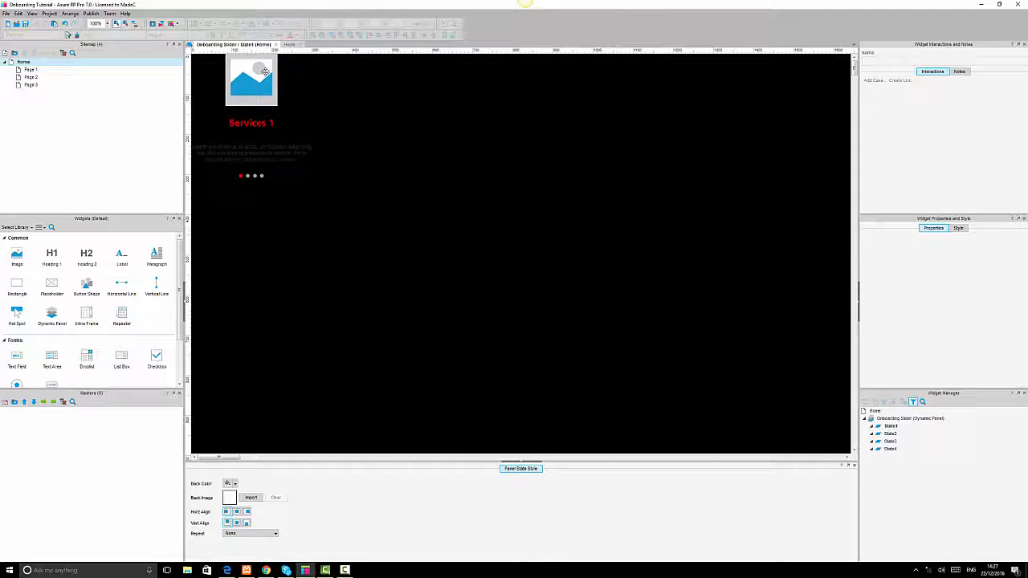
{"action": "double_click", "coordinate": [271, 81]}
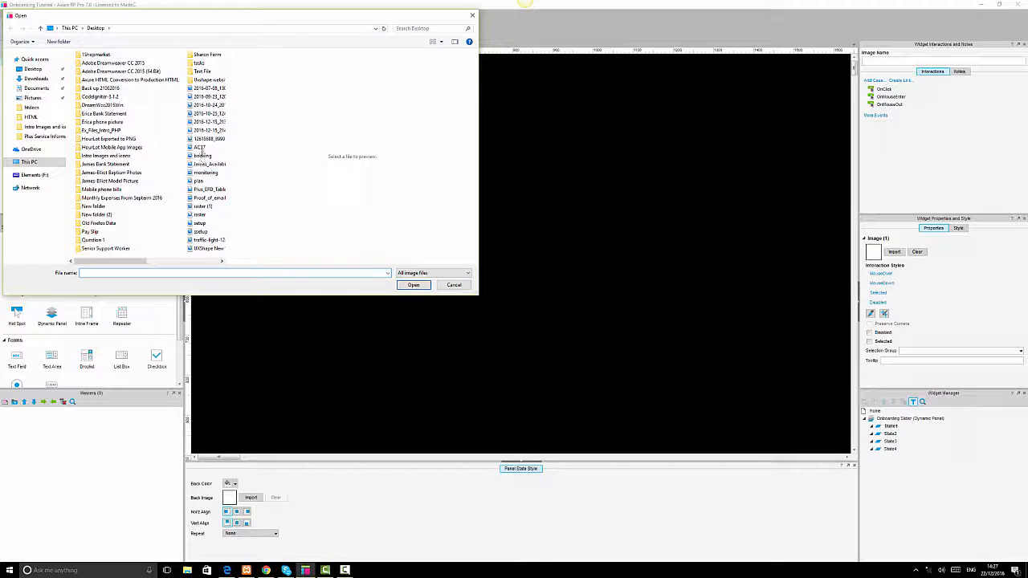
{"action": "left_click", "coordinate": [202, 156]}
{"action": "left_click", "coordinate": [413, 285]}
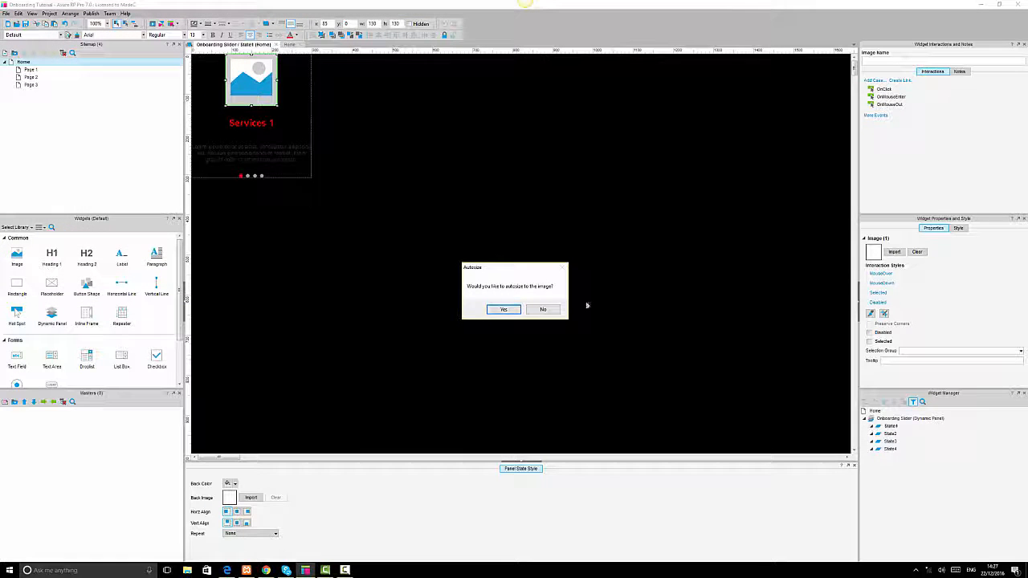
{"action": "left_click", "coordinate": [541, 307]}
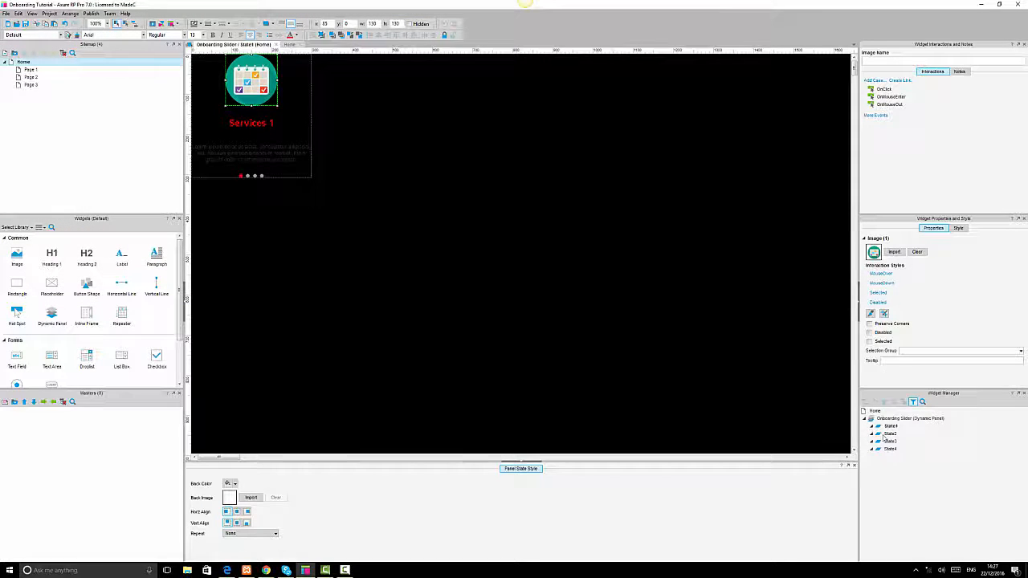
In State2, import the monitoring image into the placeholder without autosizing it.
{"action": "double_click", "coordinate": [891, 433]}
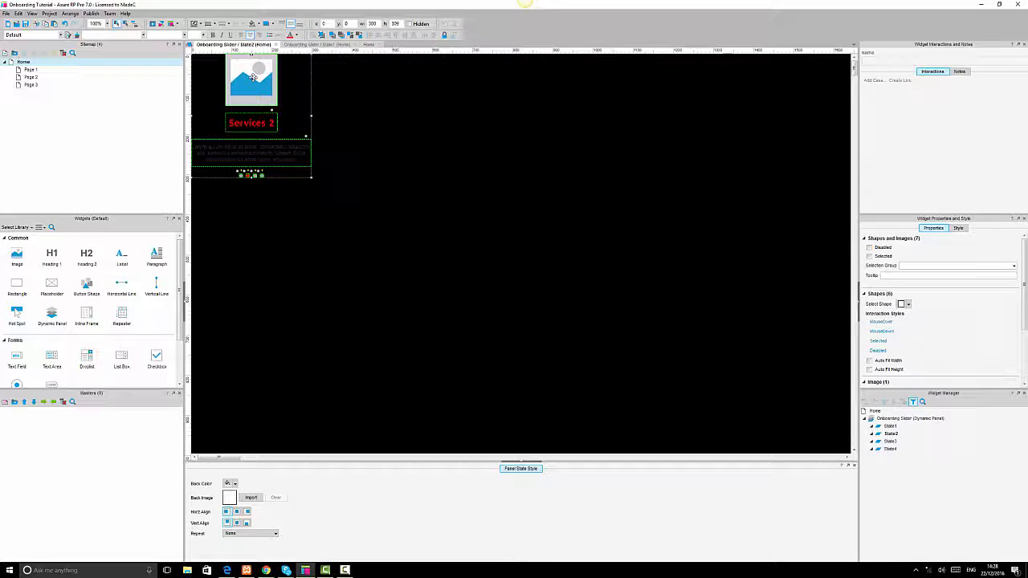
{"action": "double_click", "coordinate": [253, 77]}
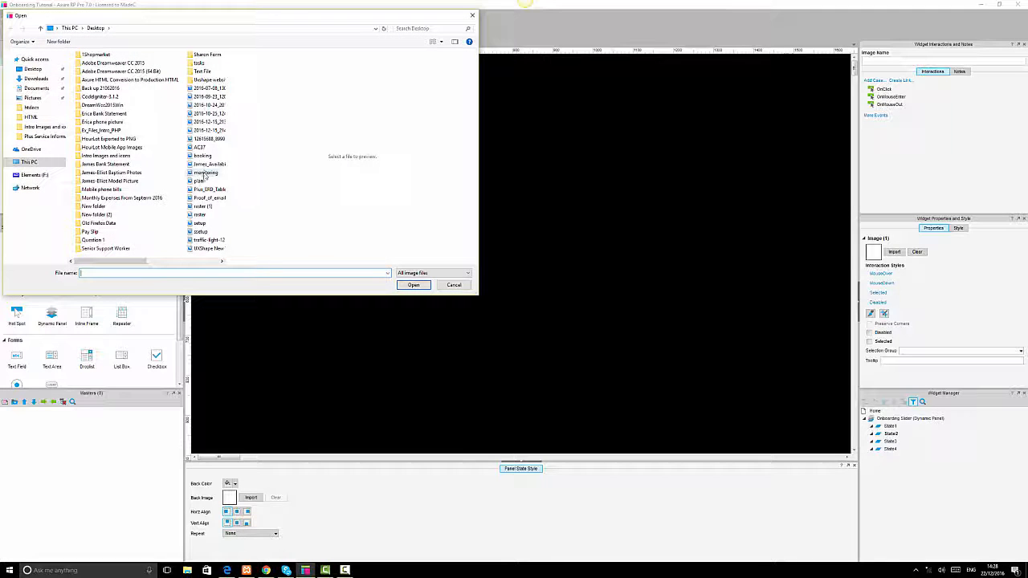
{"action": "left_click", "coordinate": [206, 173]}
{"action": "left_click", "coordinate": [423, 286]}
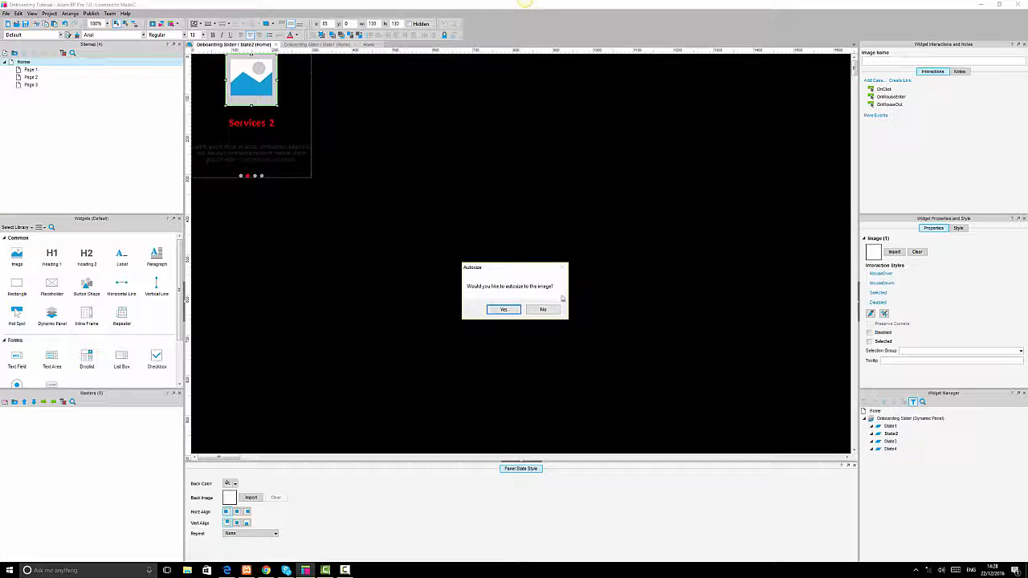
{"action": "left_click", "coordinate": [543, 308]}
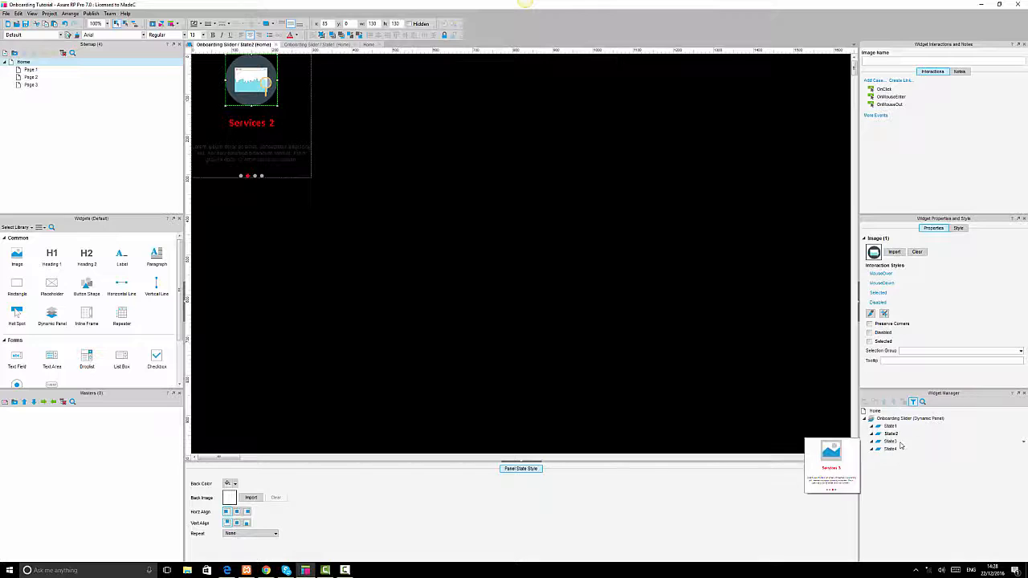
In State3, import the roster image into the placeholder without autosizing it.
{"action": "double_click", "coordinate": [890, 441]}
{"action": "double_click", "coordinate": [270, 77]}
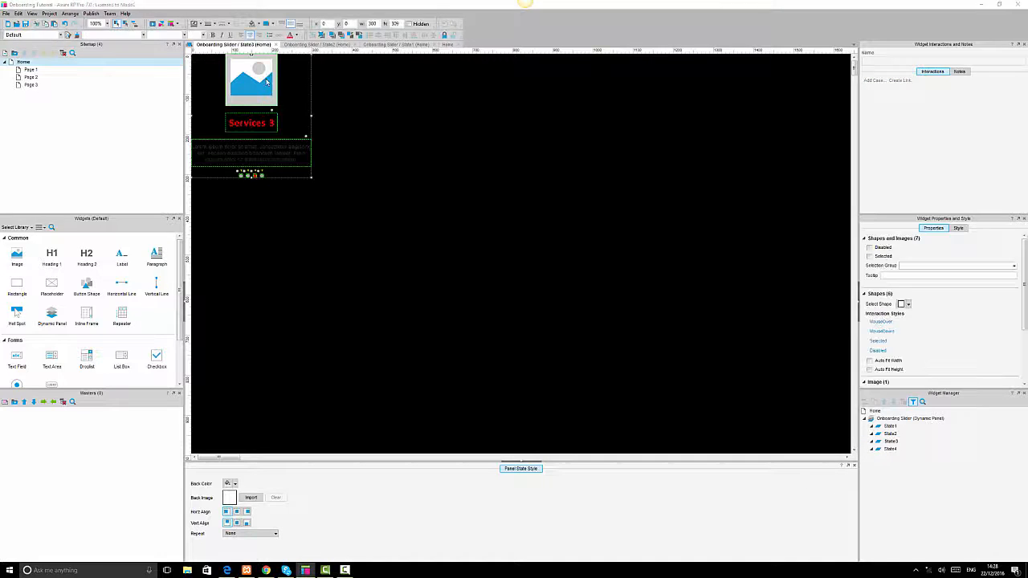
{"action": "left_click", "coordinate": [199, 223]}
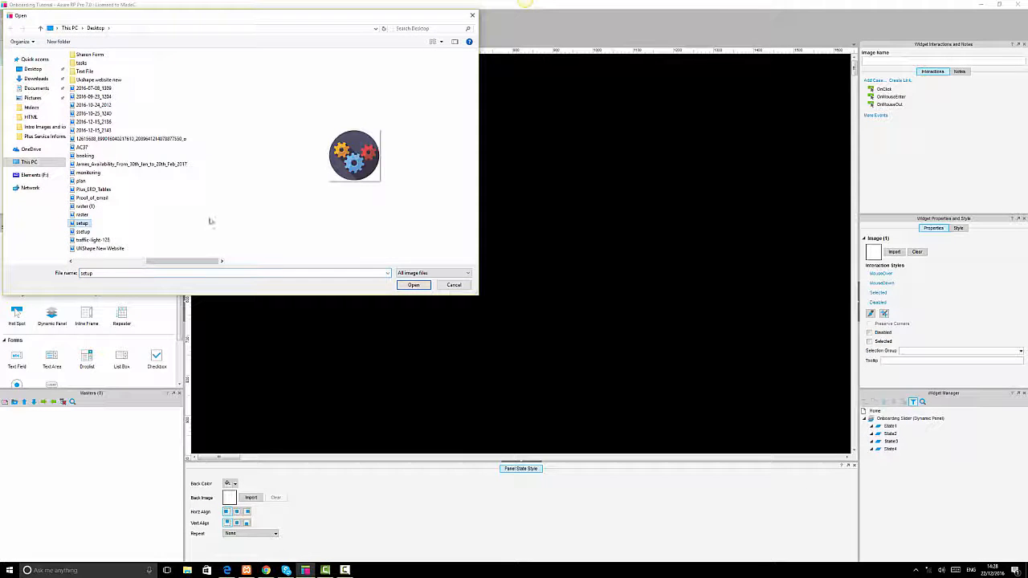
{"action": "left_click", "coordinate": [82, 215]}
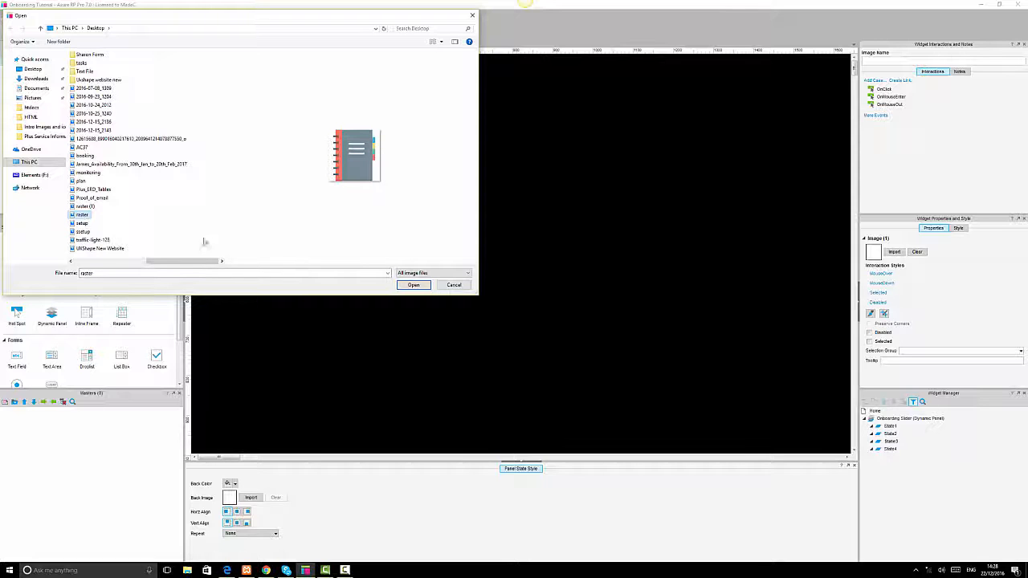
{"action": "left_click", "coordinate": [412, 285]}
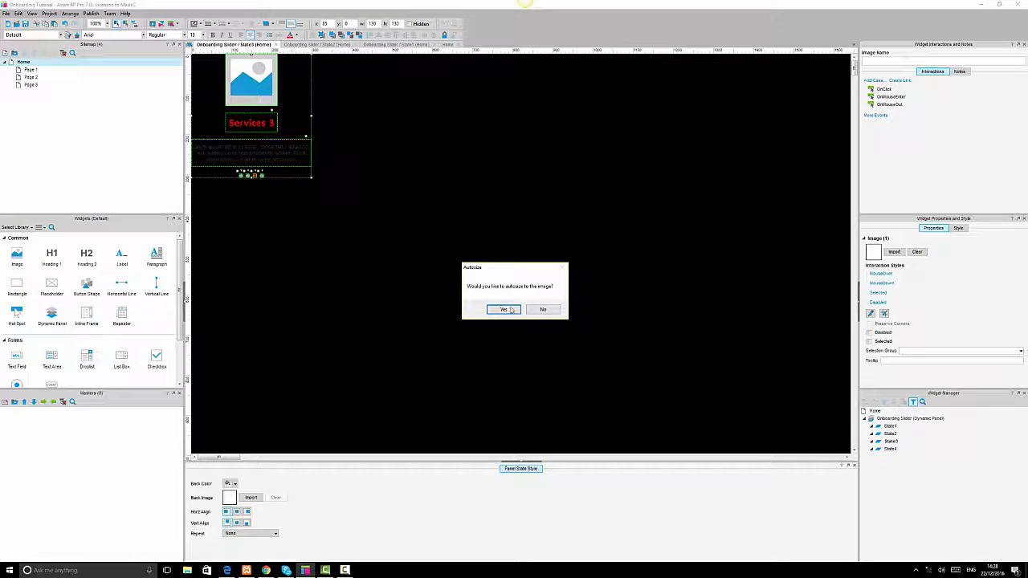
{"action": "left_click", "coordinate": [544, 310]}
In State4, import the plan image into the placeholder without autosizing it.
{"action": "double_click", "coordinate": [891, 449]}
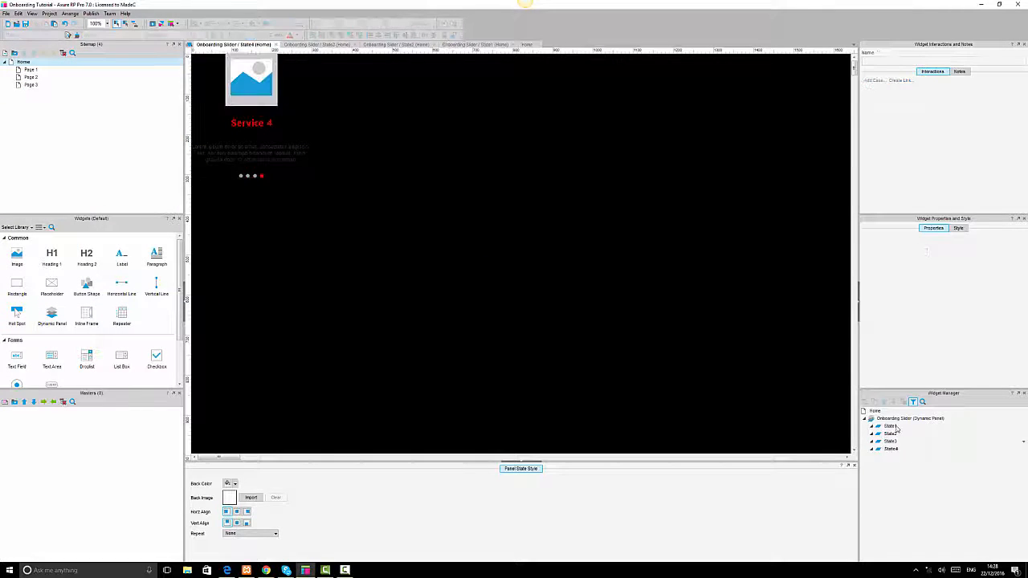
{"action": "double_click", "coordinate": [231, 79]}
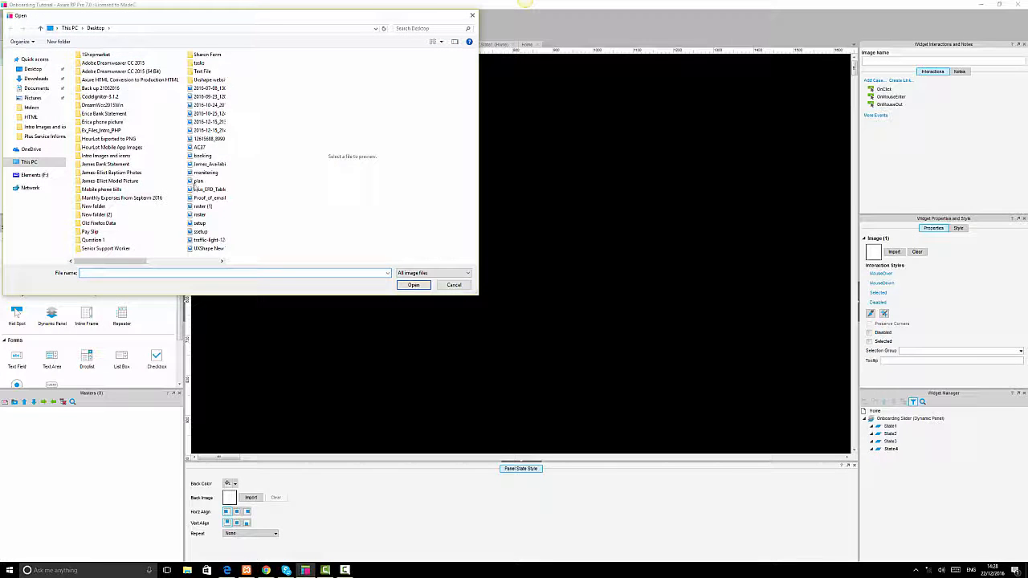
{"action": "left_click", "coordinate": [198, 182]}
{"action": "left_click", "coordinate": [413, 285]}
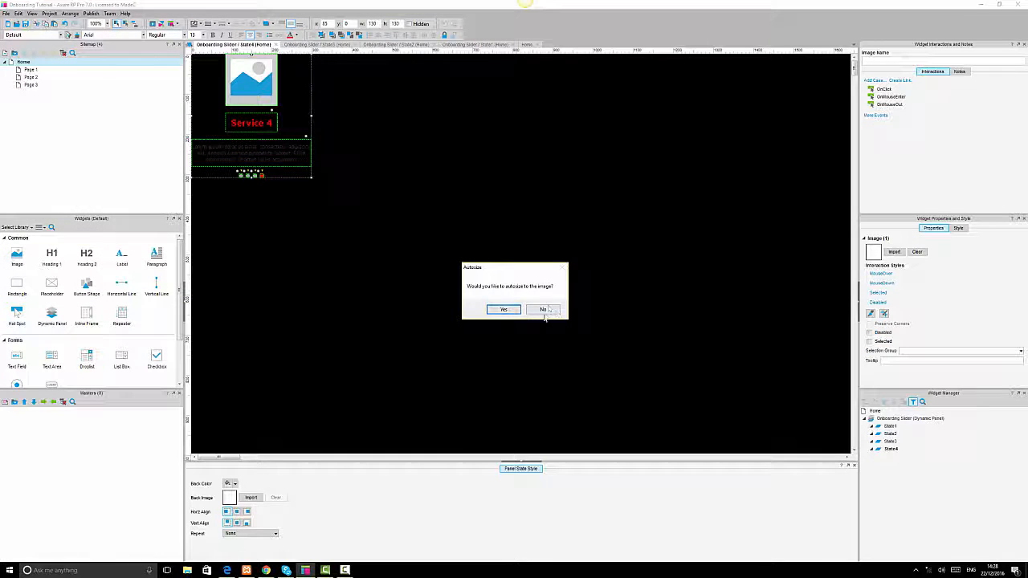
{"action": "left_click", "coordinate": [544, 310]}
{"action": "left_click", "coordinate": [583, 284]}
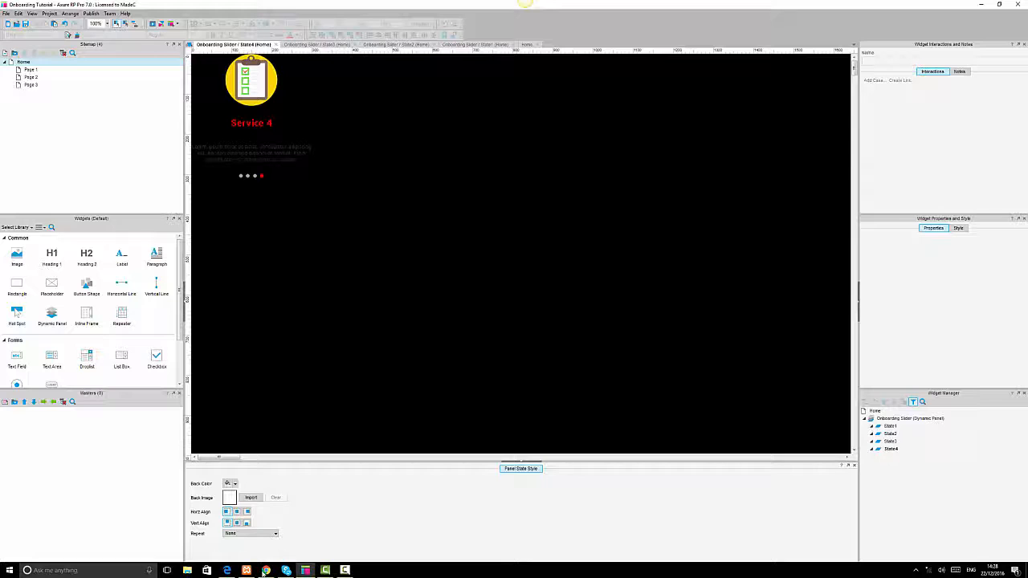
Switch to the browser, refresh the preview and step through the slides to check the new images.
{"action": "left_click", "coordinate": [227, 570]}
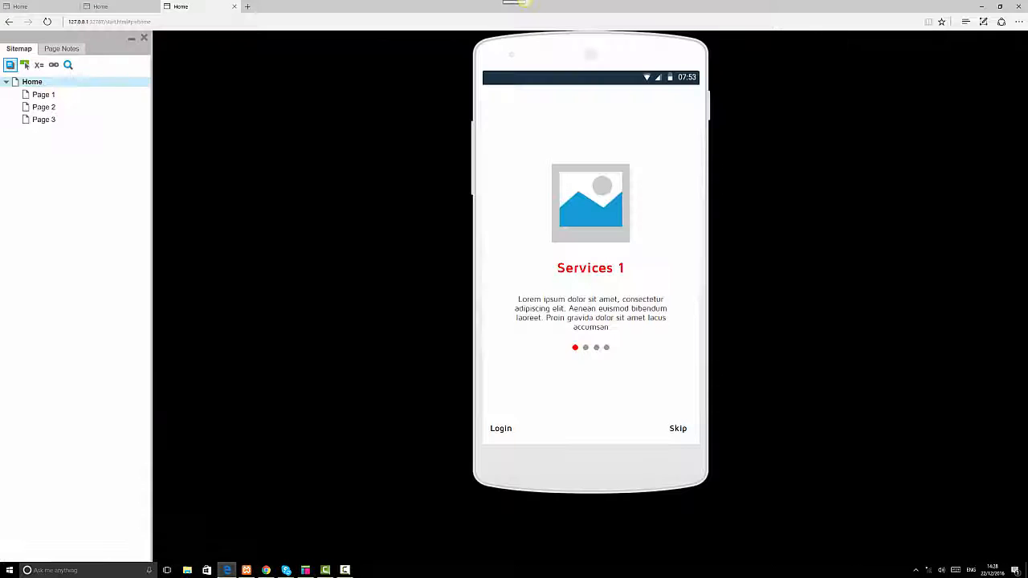
{"action": "left_click", "coordinate": [49, 23]}
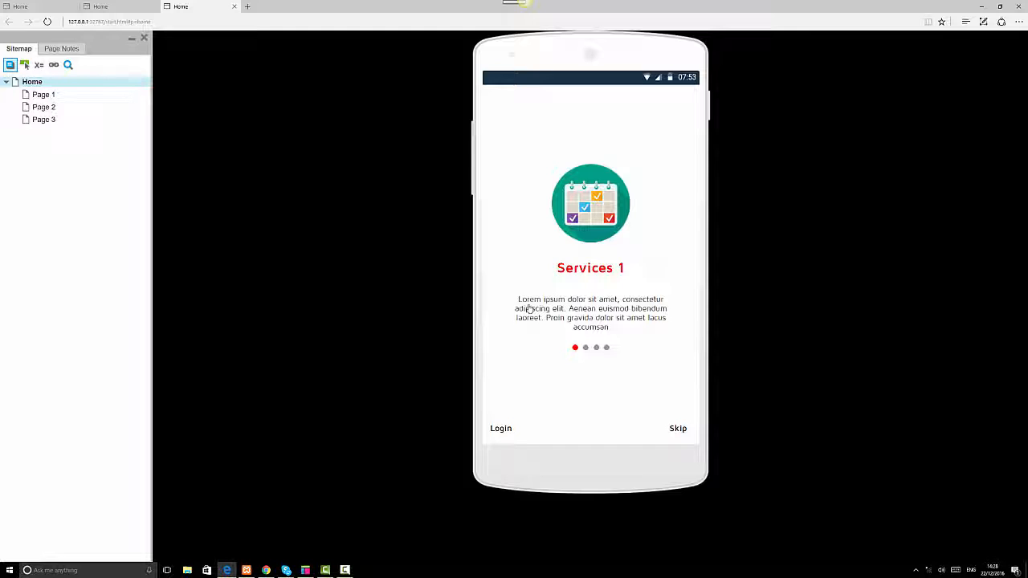
{"action": "left_click", "coordinate": [686, 329]}
{"action": "left_click", "coordinate": [686, 328]}
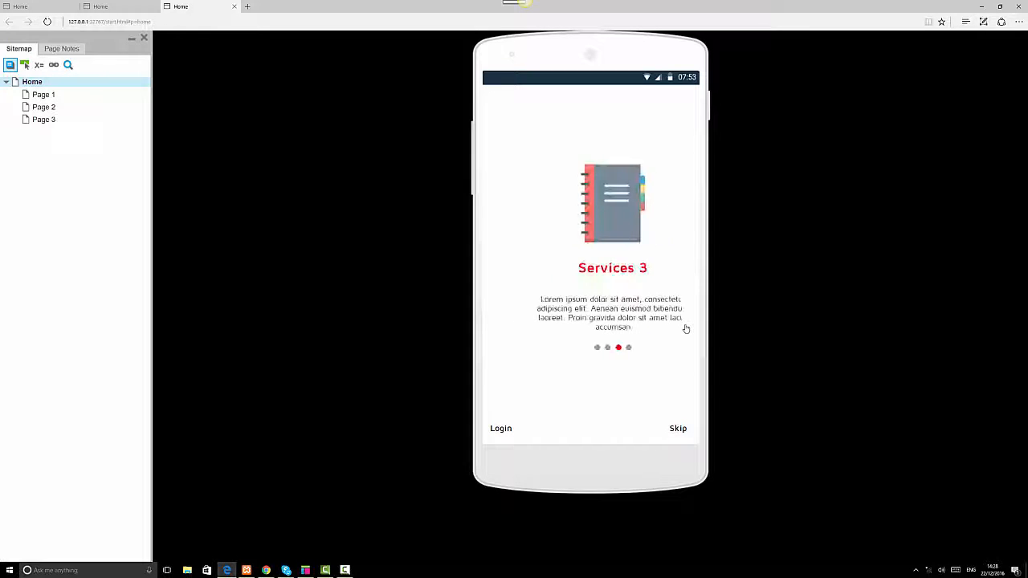
{"action": "left_click", "coordinate": [686, 329]}
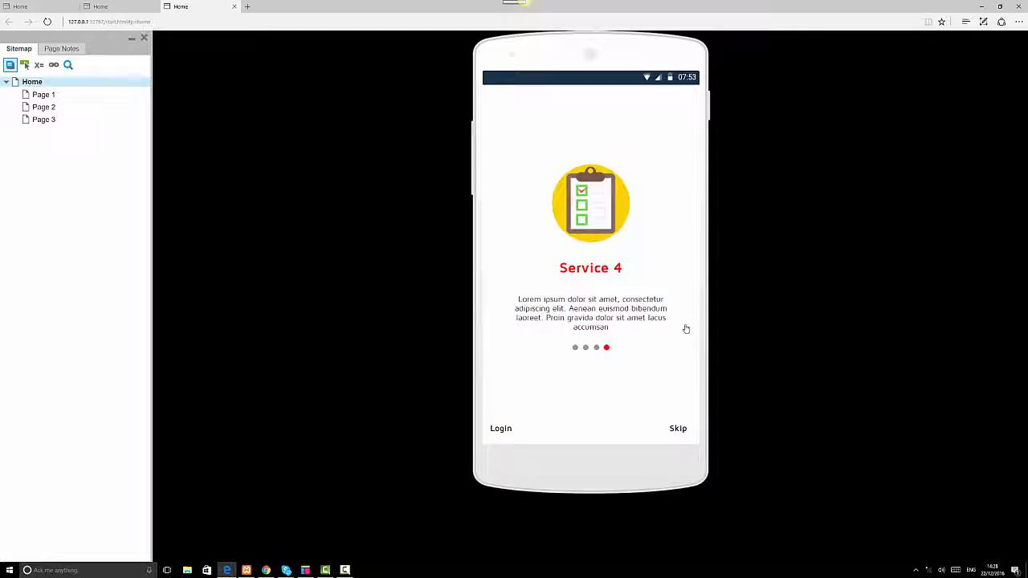
Keep testing the preview's slide hotspots, moving backward and forward between the four onboarding slides.
{"action": "left_click", "coordinate": [512, 353]}
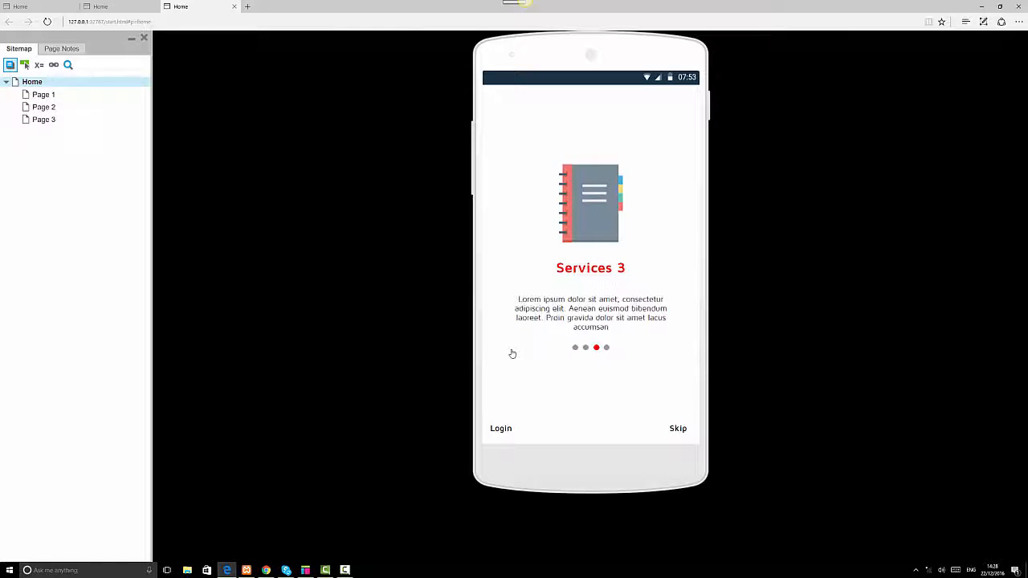
{"action": "left_click", "coordinate": [512, 353]}
{"action": "left_click", "coordinate": [511, 351]}
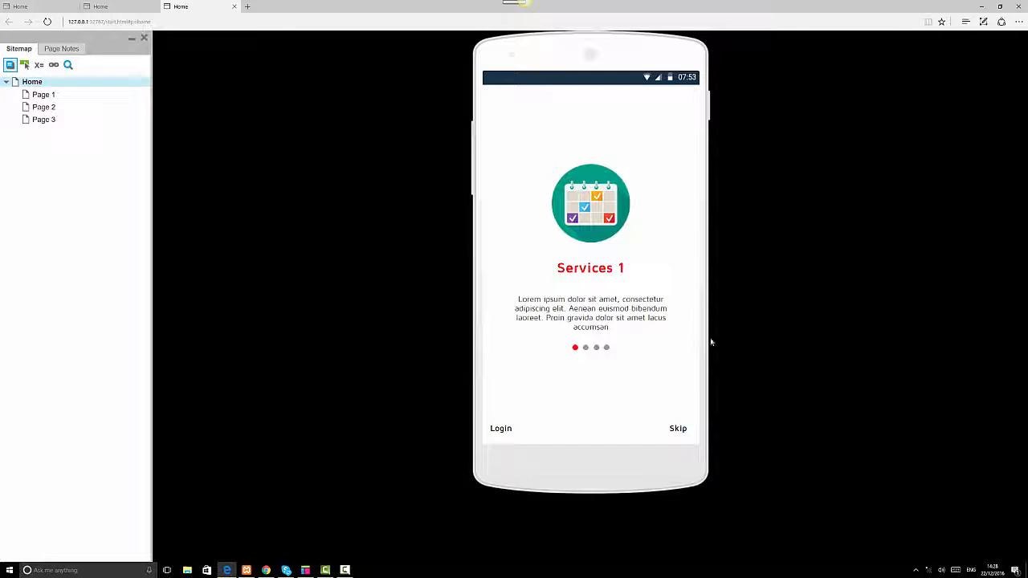
{"action": "left_click", "coordinate": [672, 345]}
{"action": "left_click", "coordinate": [672, 344]}
{"action": "left_click", "coordinate": [672, 345]}
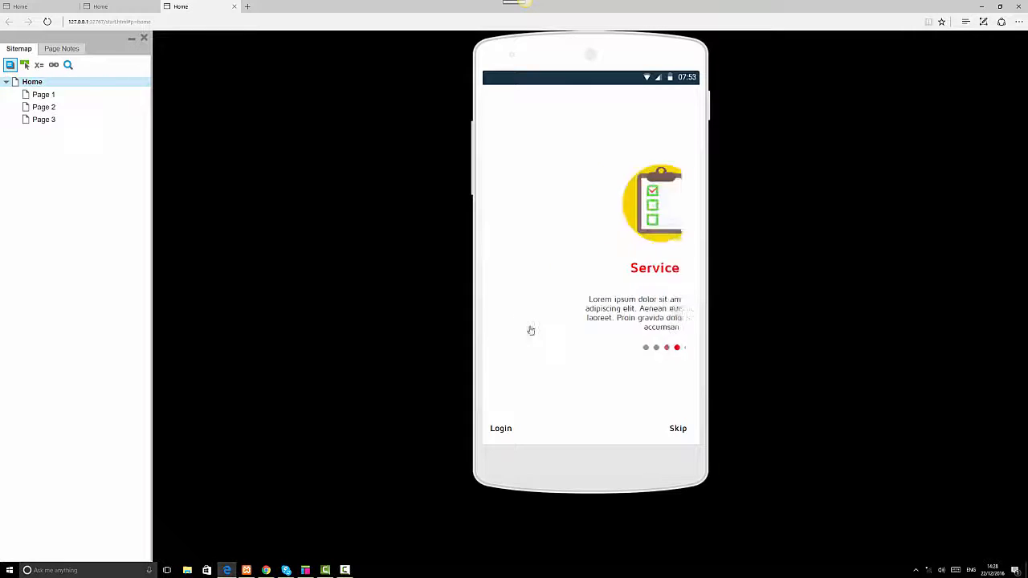
{"action": "left_click", "coordinate": [505, 339]}
{"action": "left_click", "coordinate": [505, 340]}
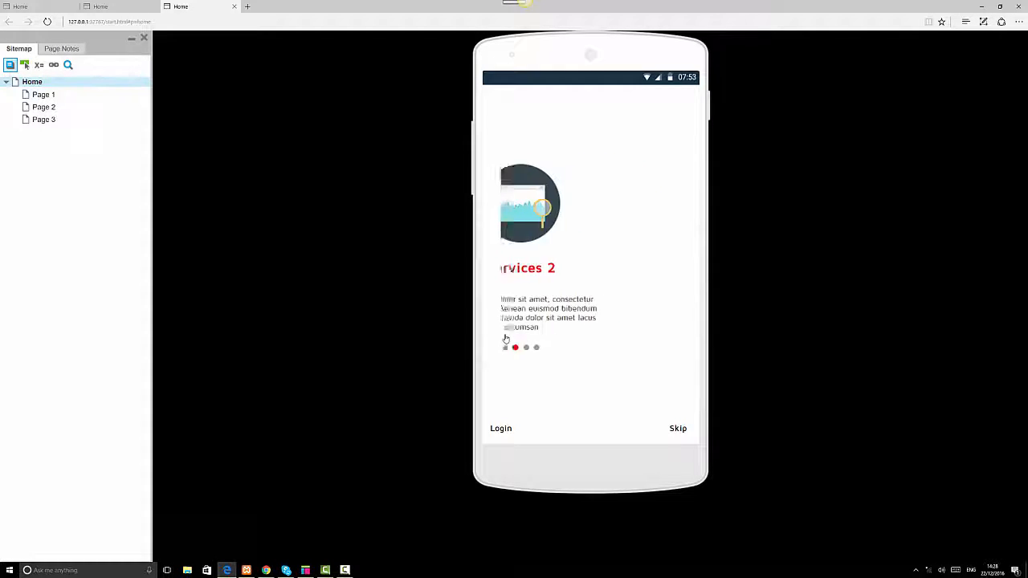
{"action": "left_click", "coordinate": [505, 339]}
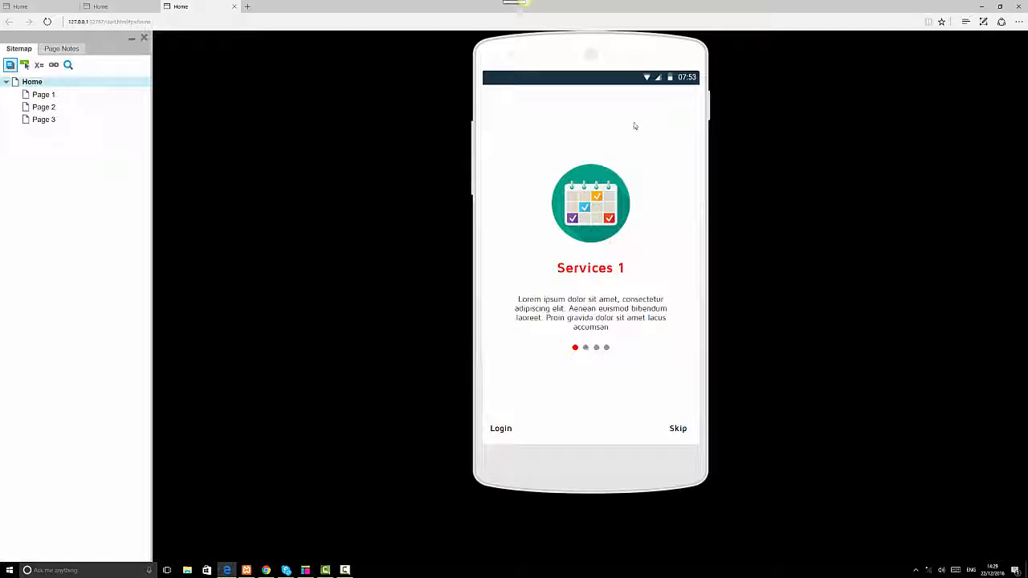
{"action": "left_click", "coordinate": [686, 120]}
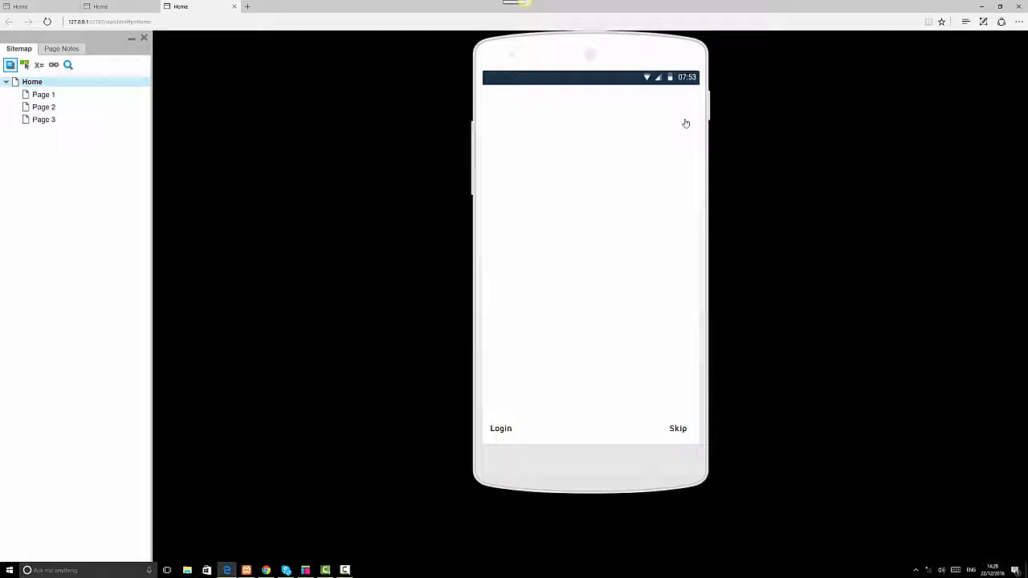
{"action": "left_click", "coordinate": [495, 131]}
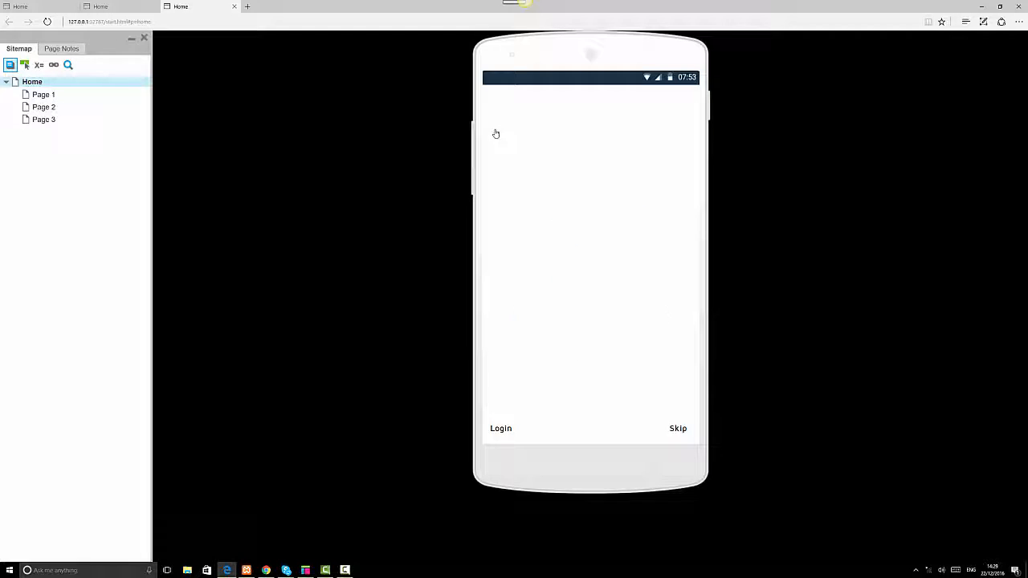
{"action": "left_click", "coordinate": [683, 126]}
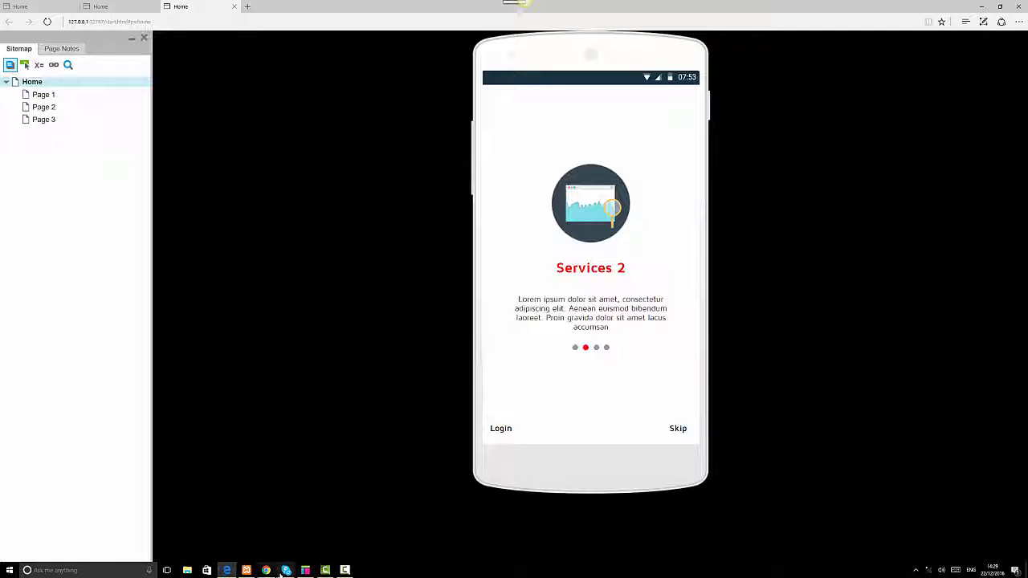
Switch back to Axure, open the Home page and clear the selection on its canvas.
{"action": "left_click", "coordinate": [306, 570]}
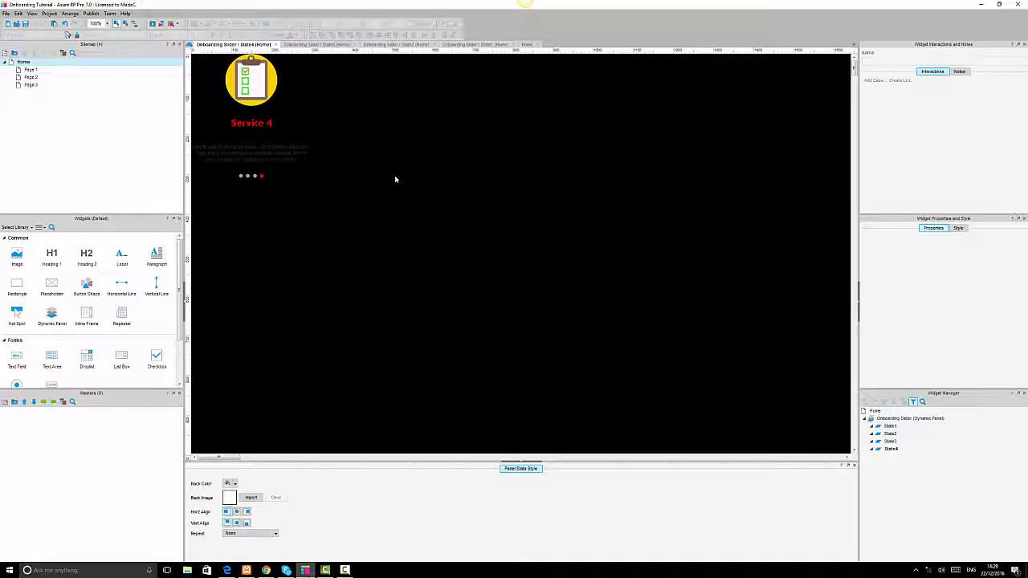
{"action": "left_click", "coordinate": [523, 44]}
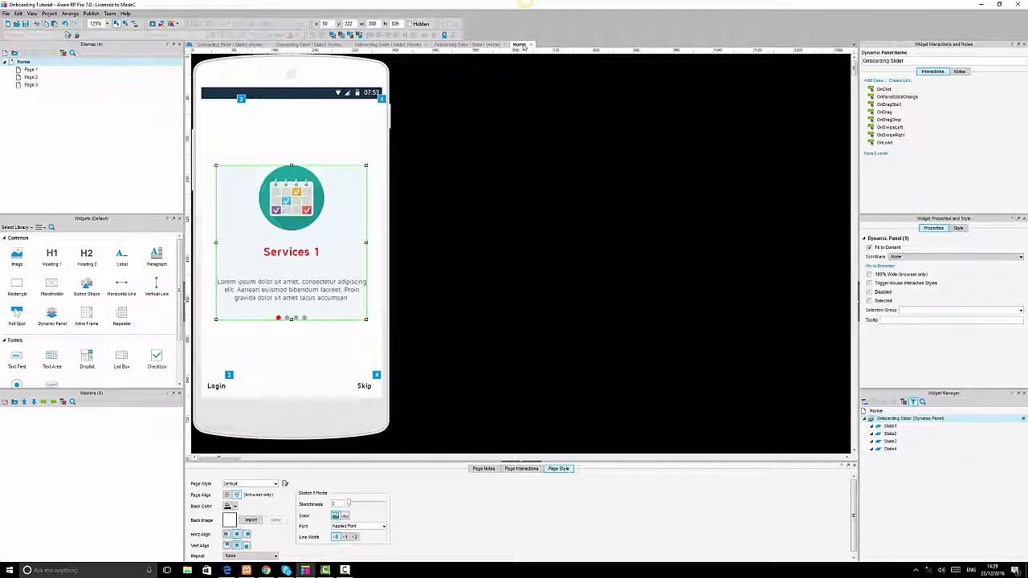
{"action": "left_click", "coordinate": [477, 244]}
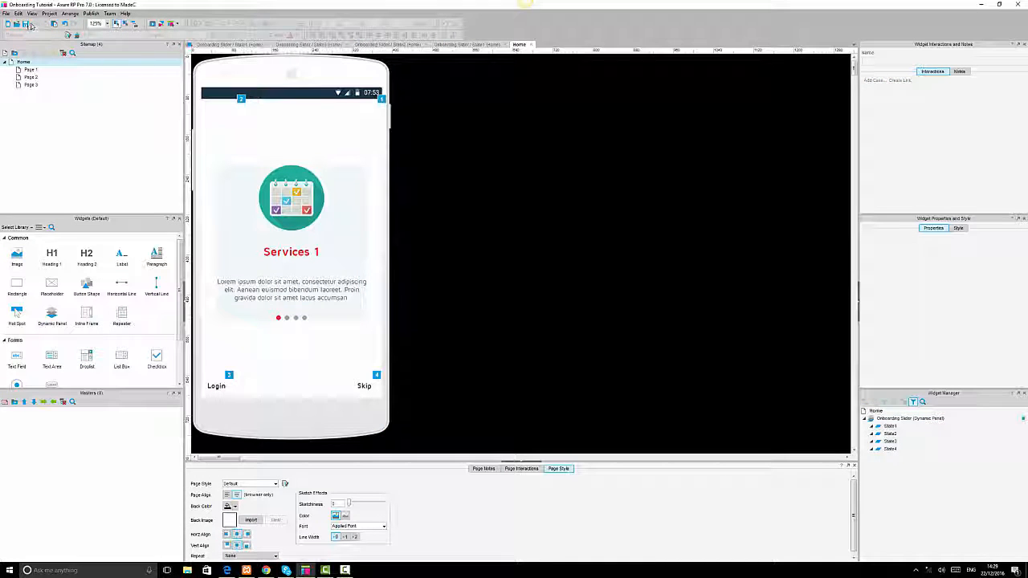